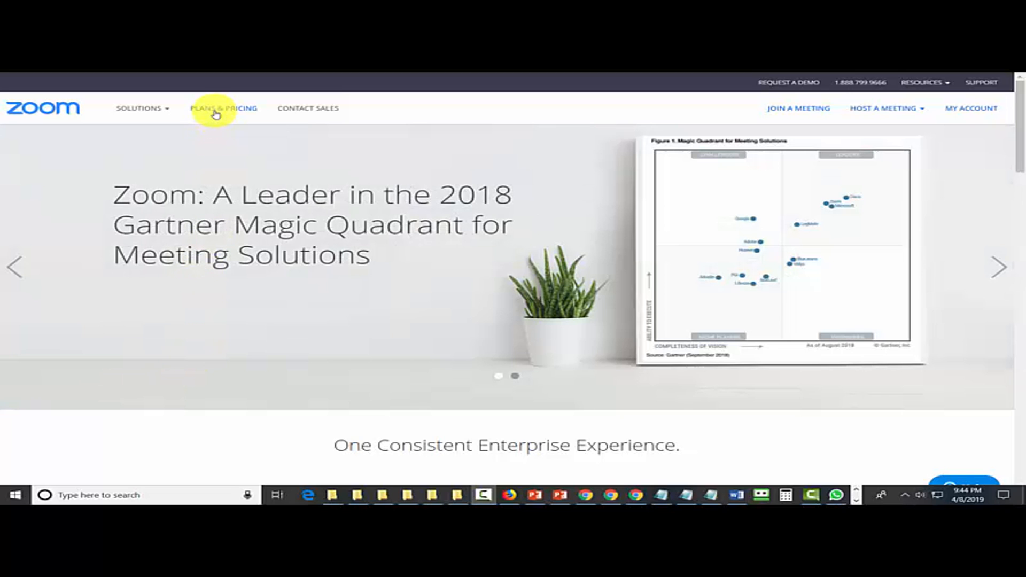
Open the plans and pricing page and examine the Basic plan's video conferencing, web conferencing and group collaboration features
left_click(215, 112)
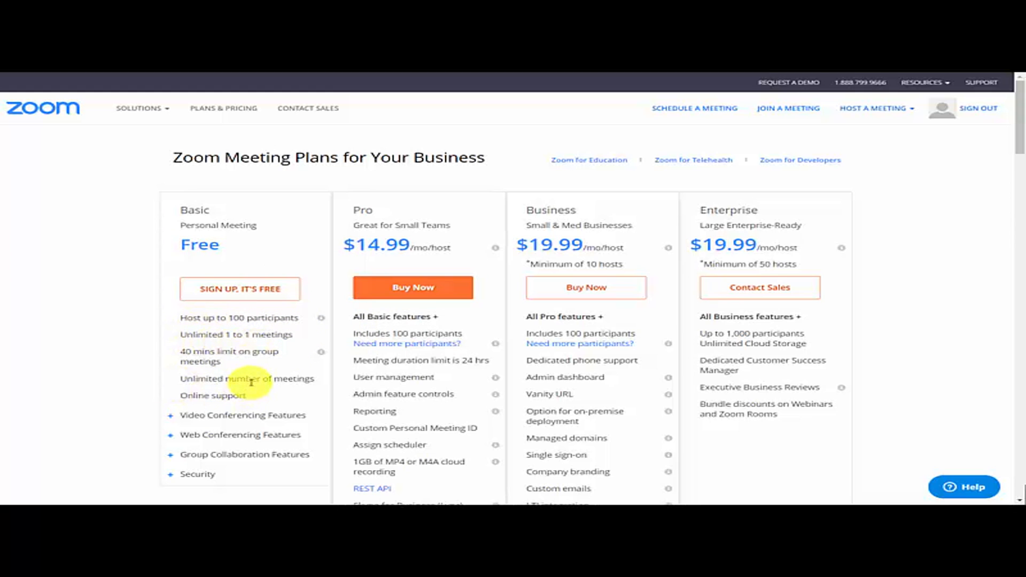
scroll(251, 376, "down", 1)
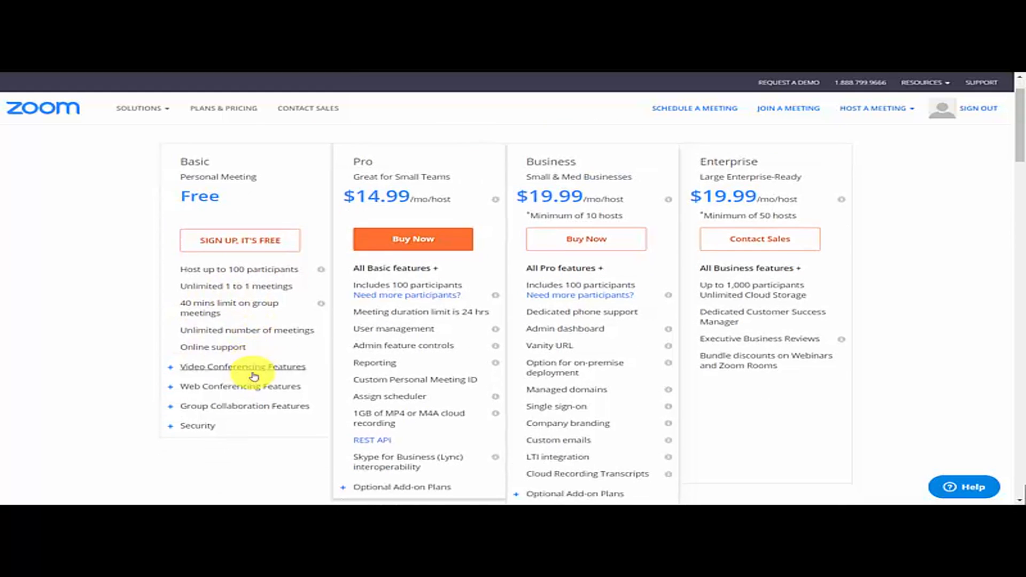
left_click(168, 367)
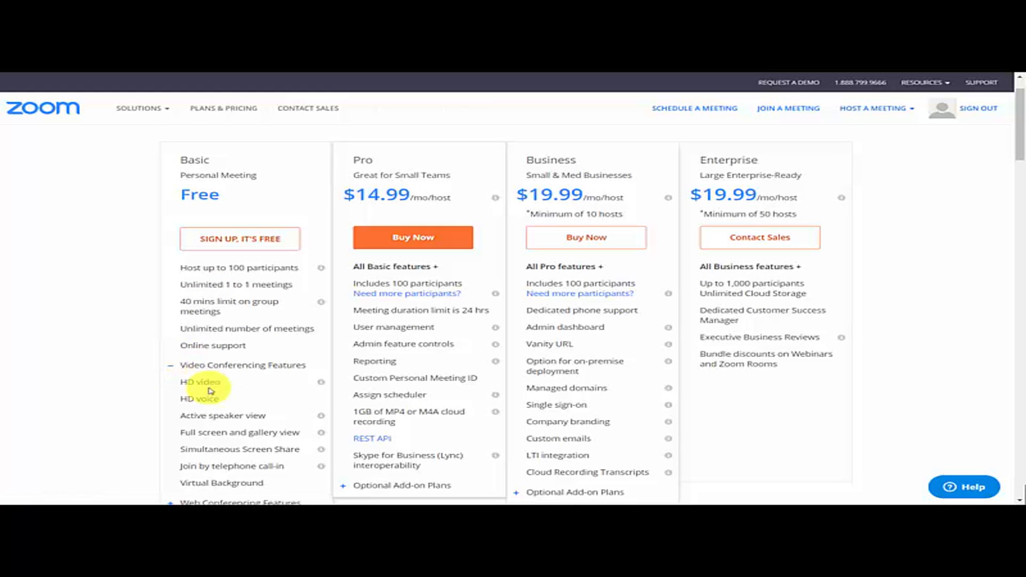
scroll(209, 390, "down", 2)
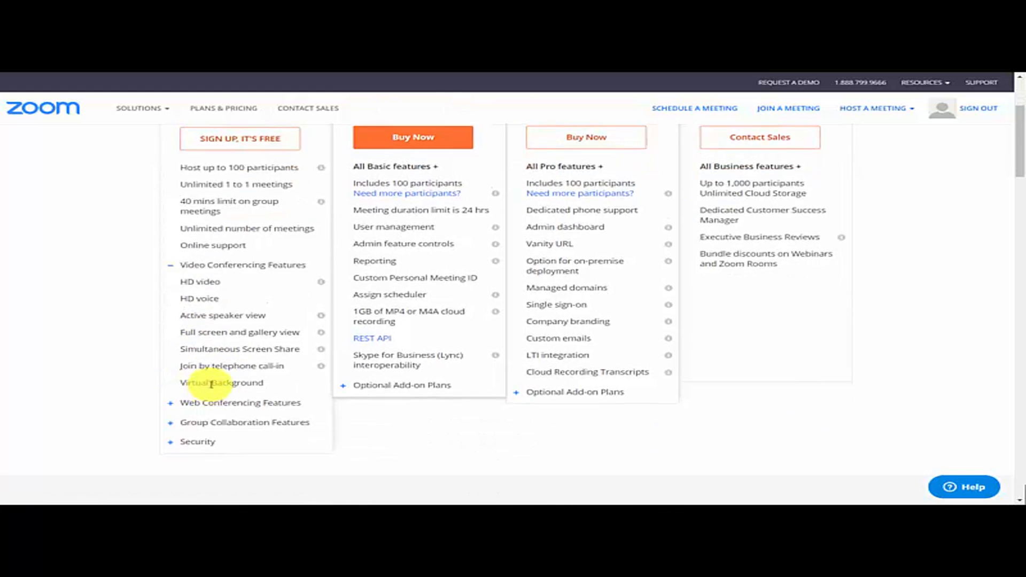
left_click(167, 405)
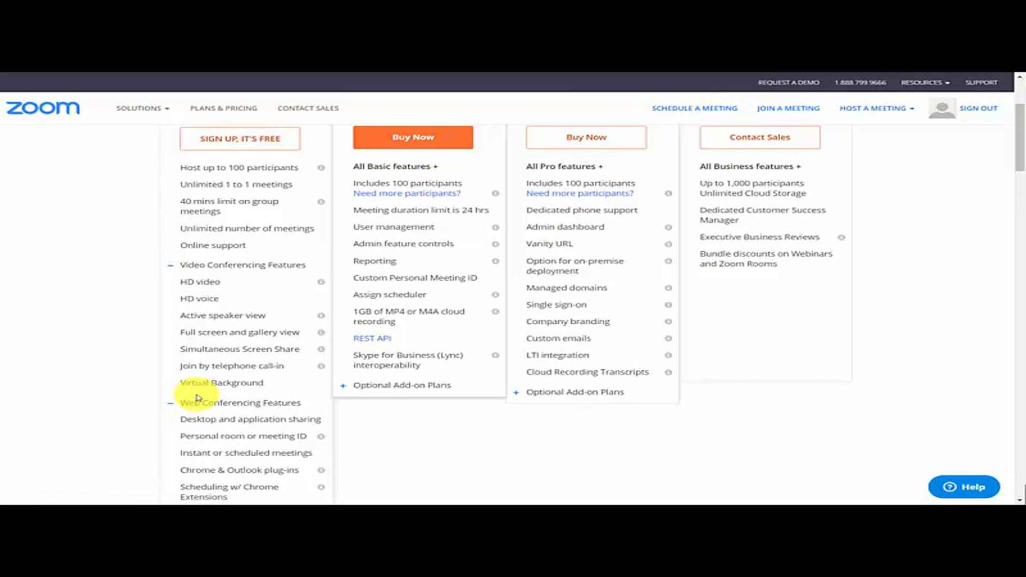
scroll(526, 384, "down", 5)
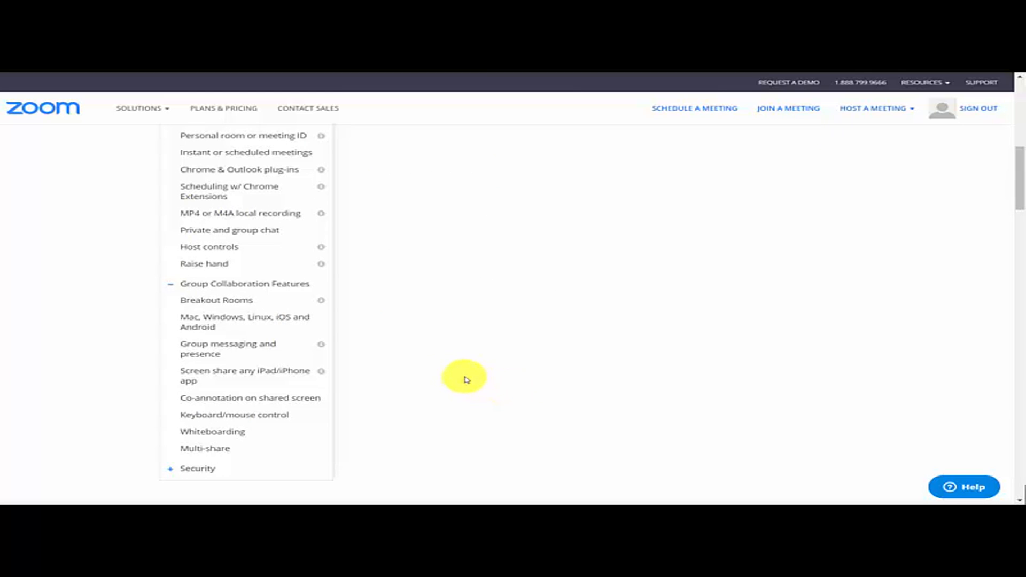
mouse_move(321, 304)
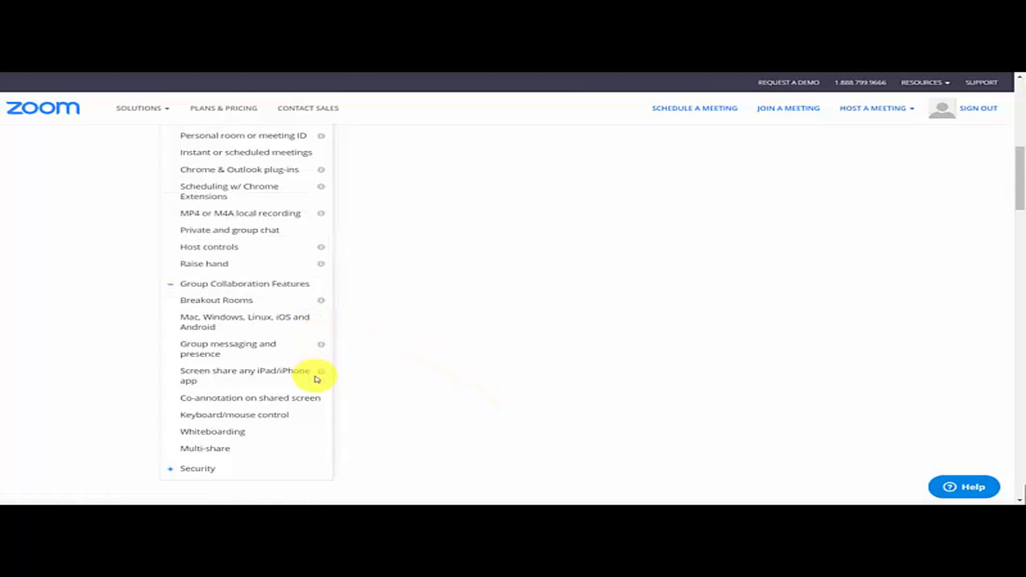
mouse_move(322, 375)
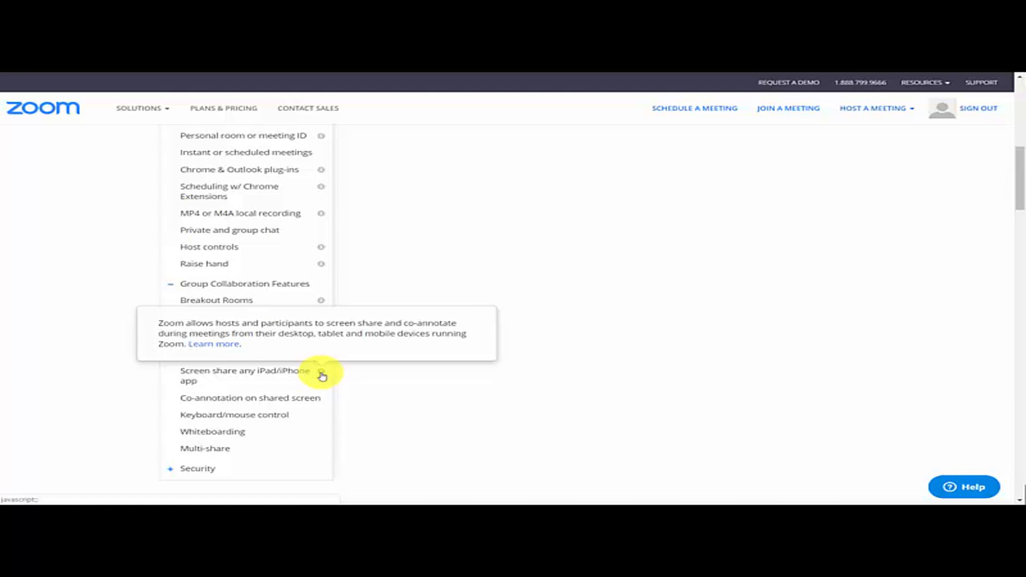
Review the features and optional add-on plans of the Pro and Business plans
scroll(299, 369, "up", 6)
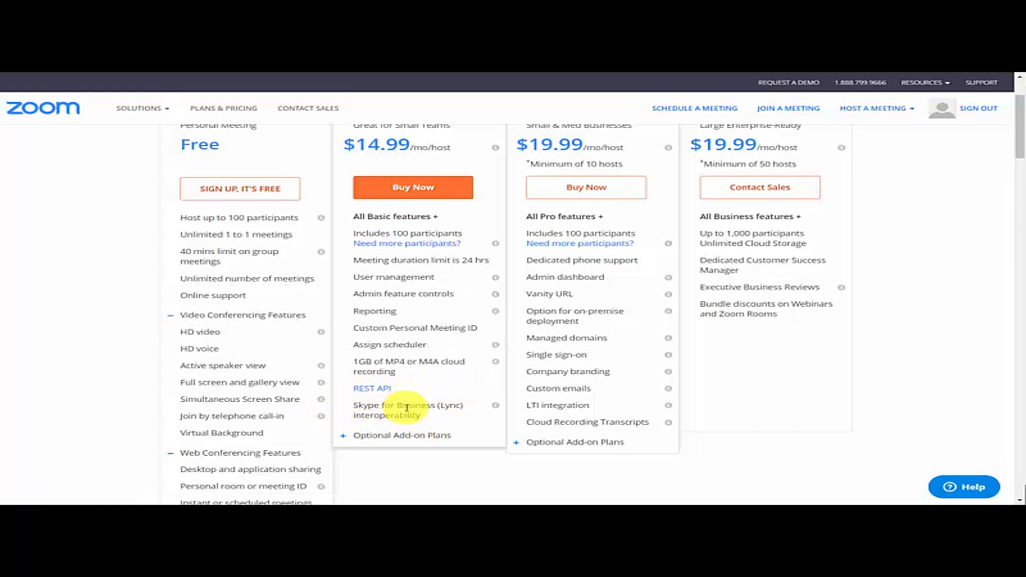
left_click(402, 435)
scroll(442, 338, "down", 3)
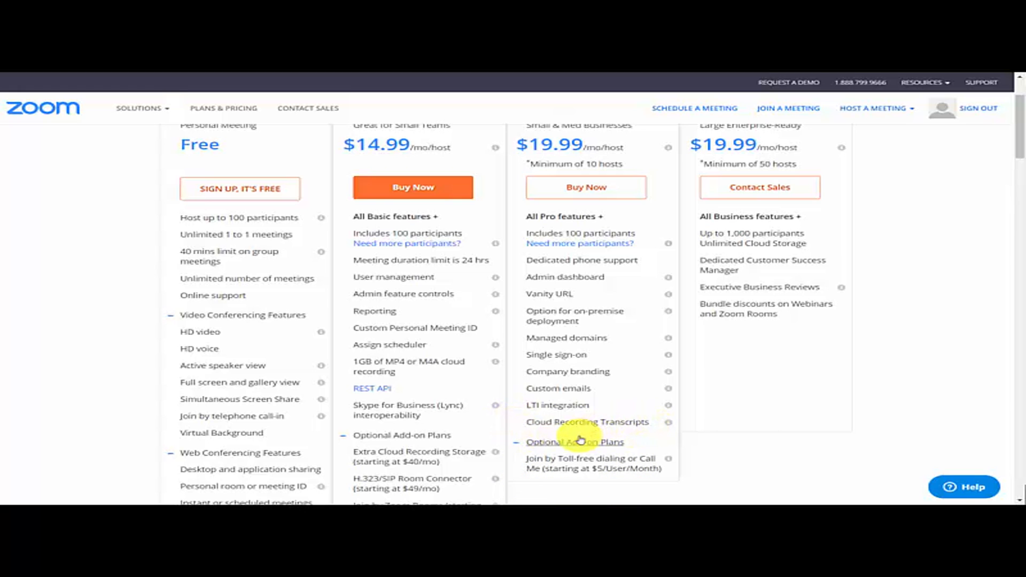
scroll(396, 471, "up", 2)
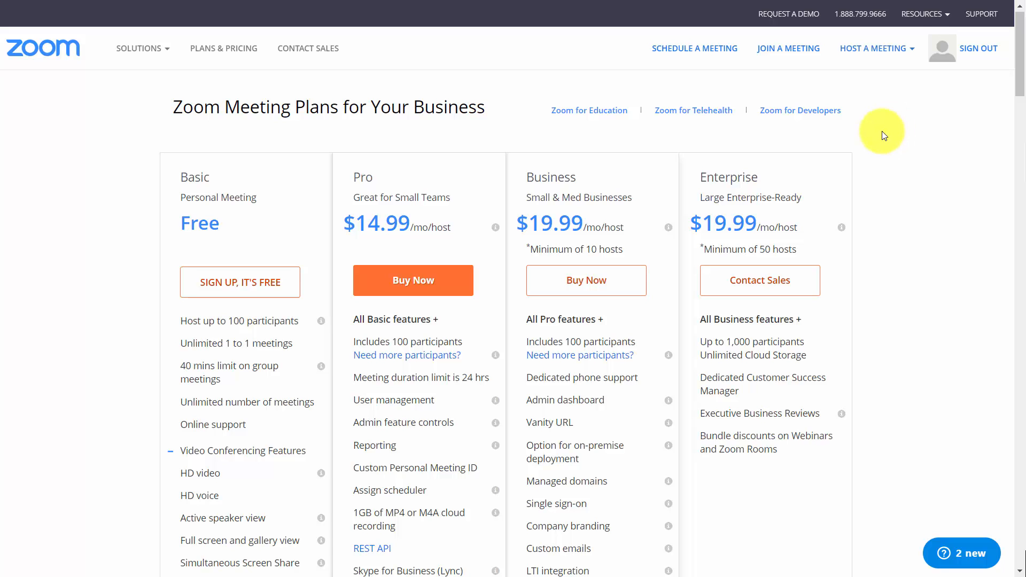
Open the Partners page and read how the Refer-a-Friend program works
key("End")
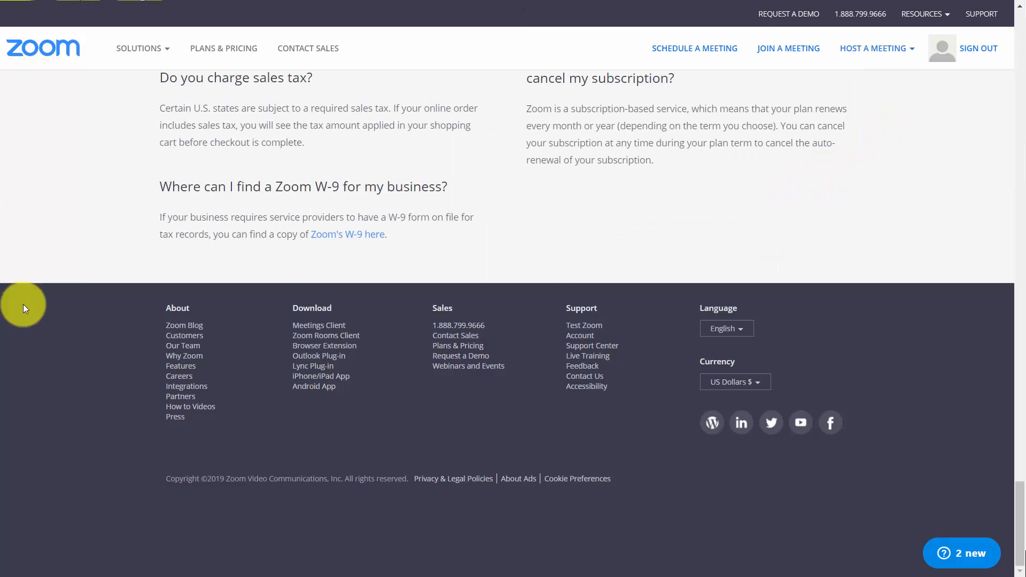
left_click(181, 400)
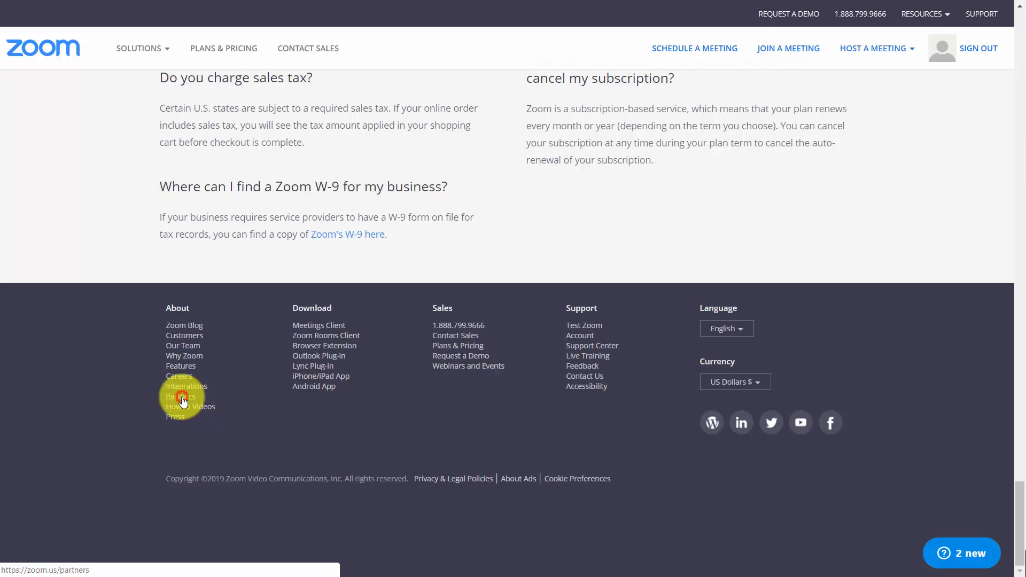
left_click(433, 190)
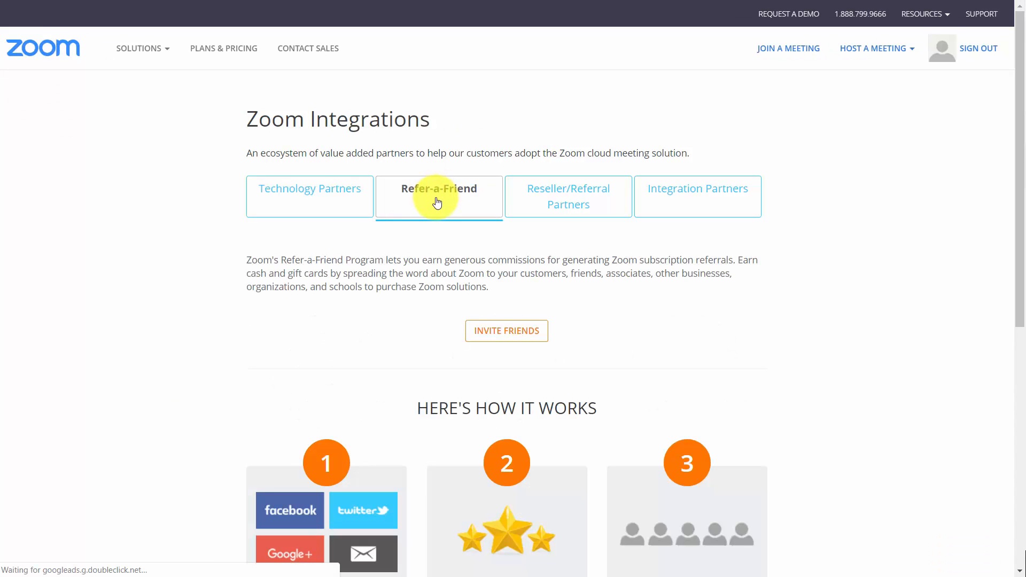
scroll(353, 163, "down", 3)
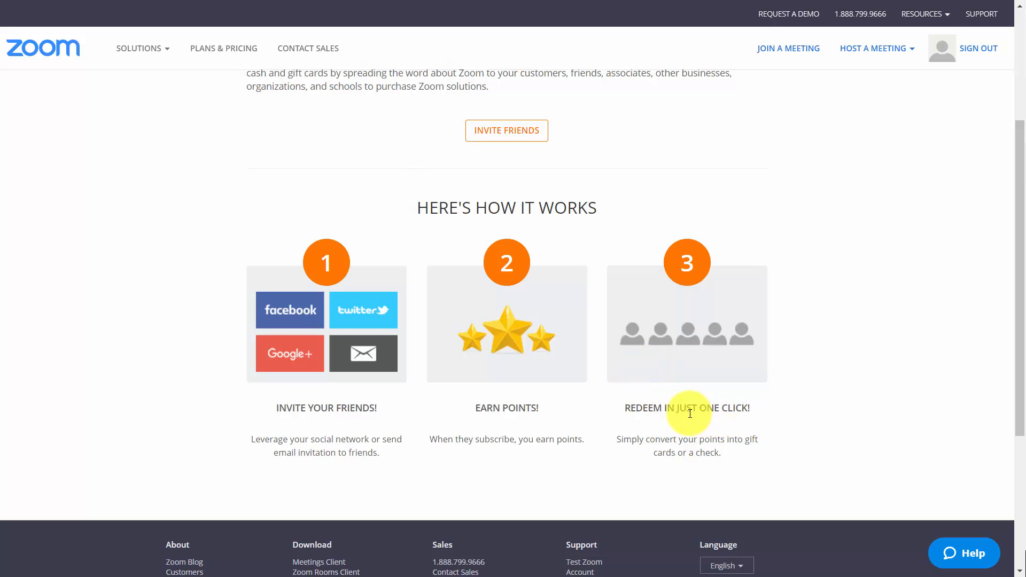
View the Reseller/Referral Partners page and its application form, and return to Refer-a-Friend to open the friend invitation
key("ctrl+Tab")
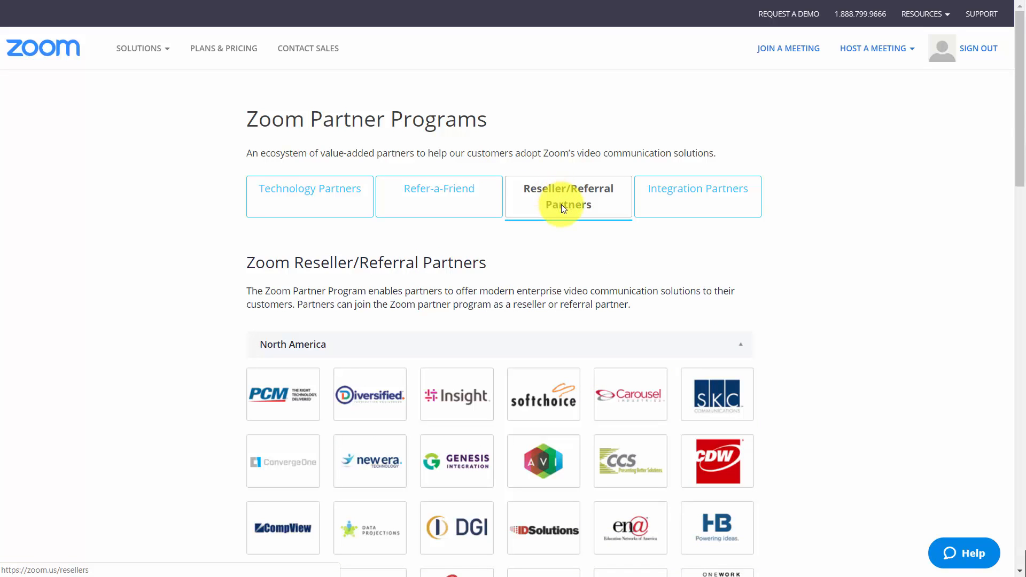
scroll(561, 206, "down", 15)
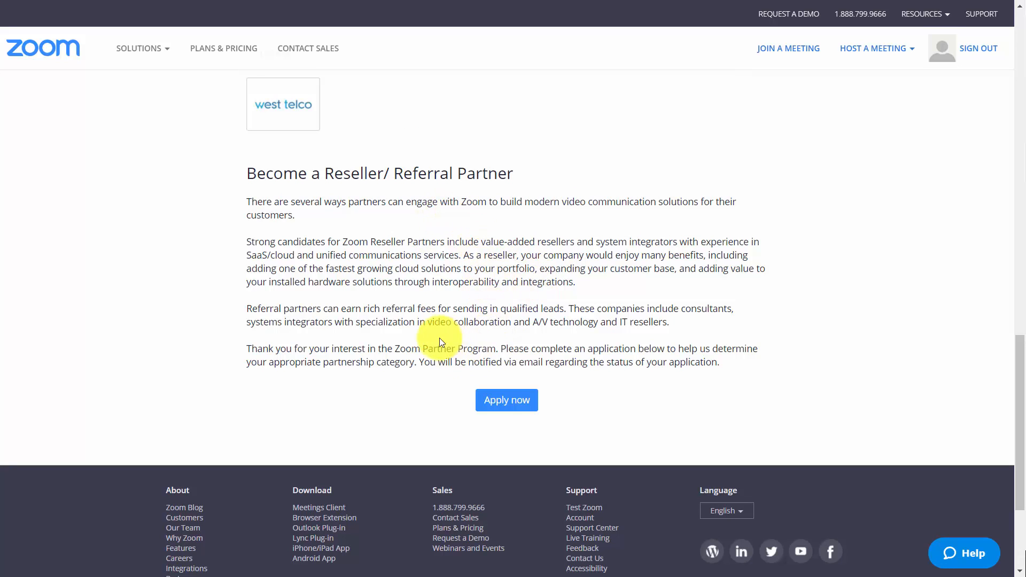
left_click(498, 404)
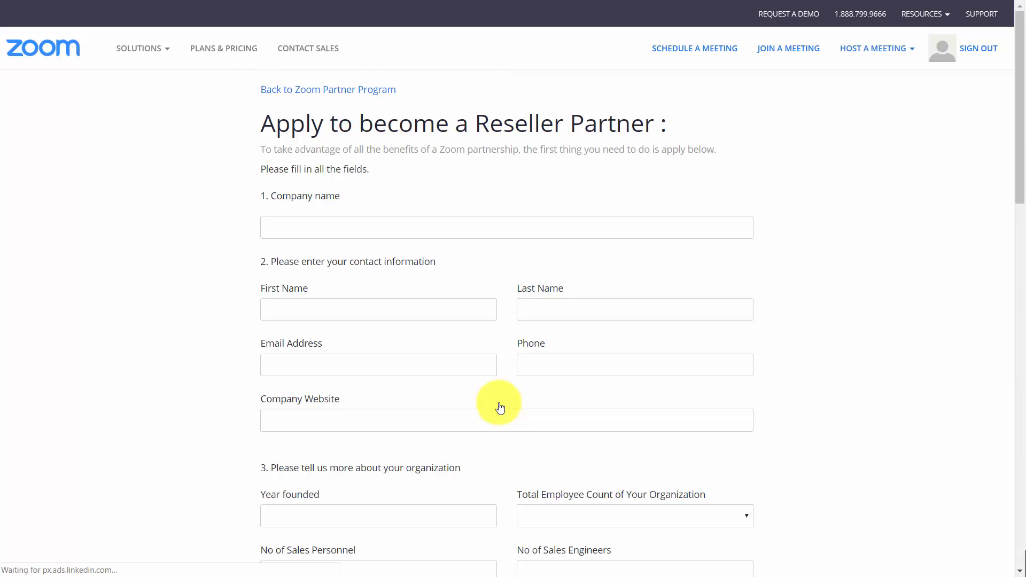
key("alt+Left")
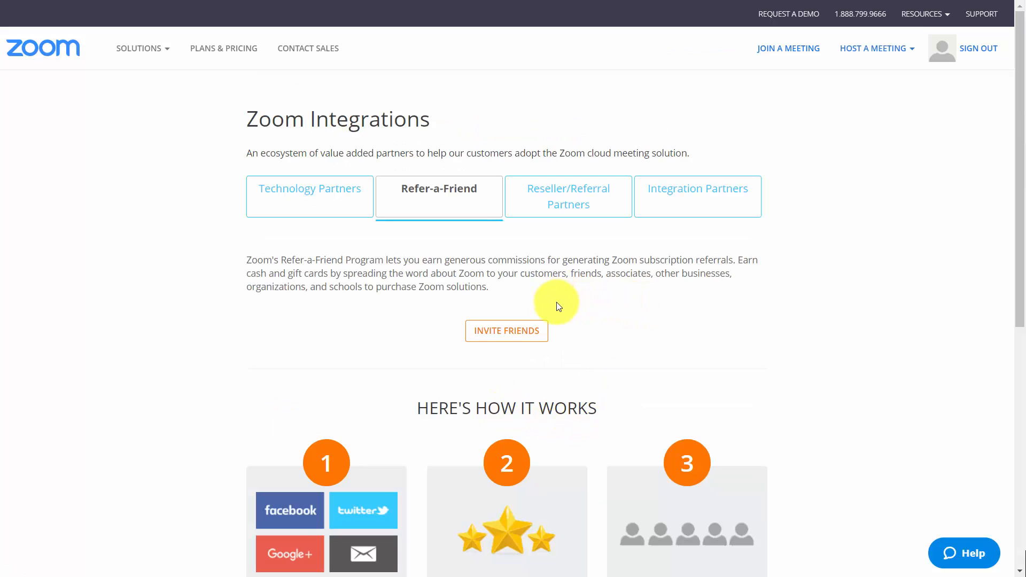
left_click(504, 332)
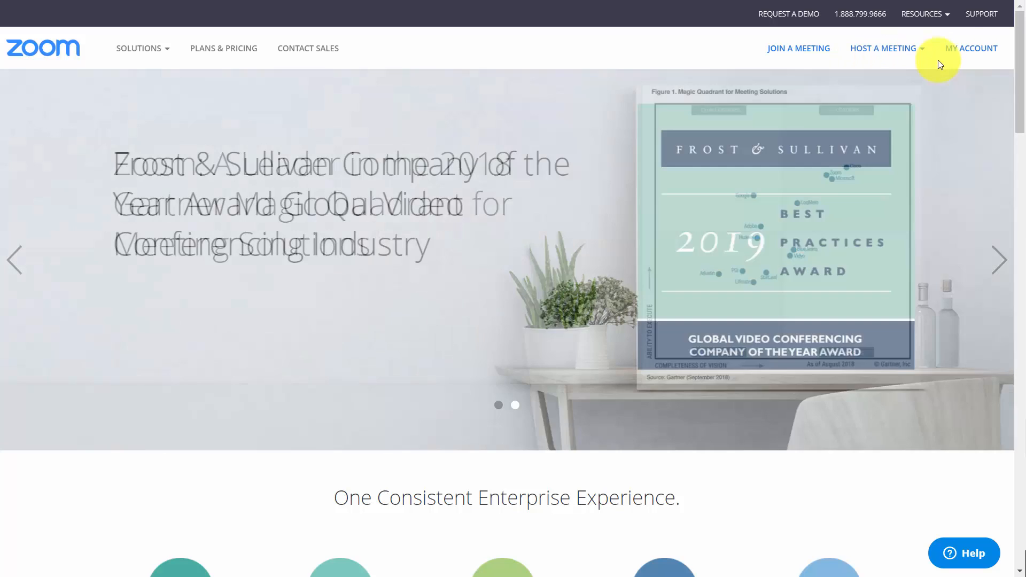
Open the account's meeting settings and enable Breakout room under In Meeting (Advanced)
left_click(970, 48)
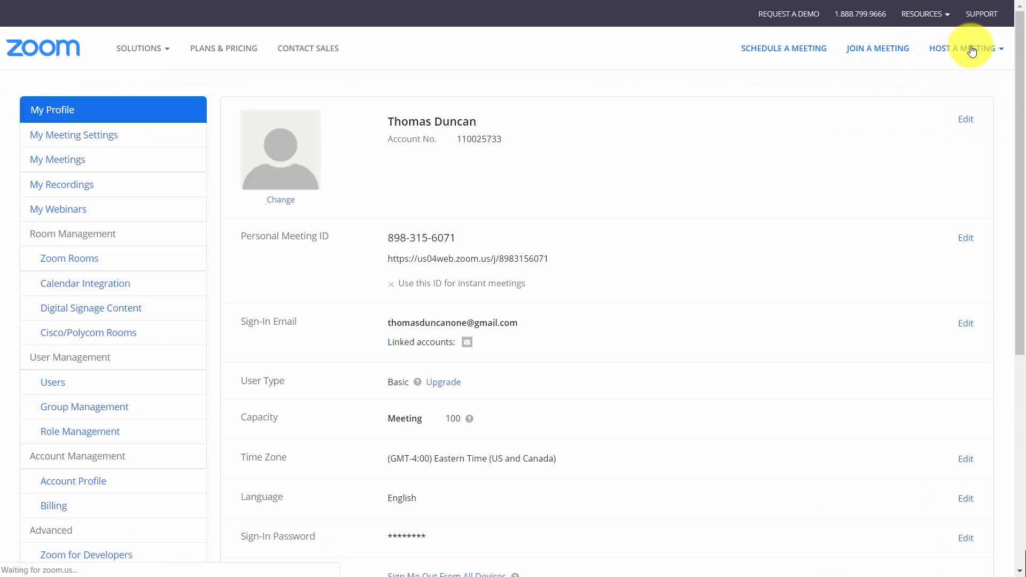
left_click(84, 137)
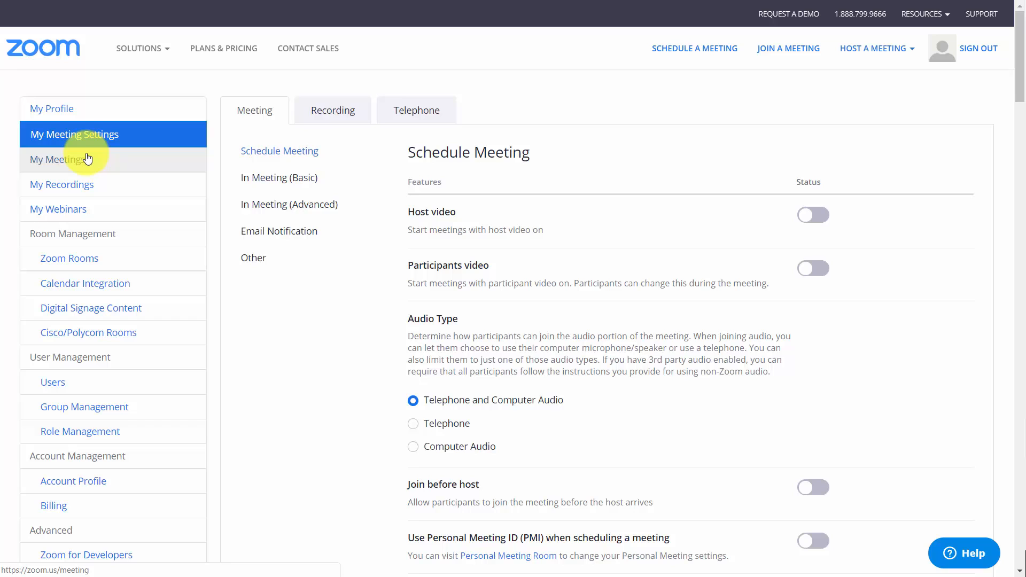
scroll(209, 246, "down", 10)
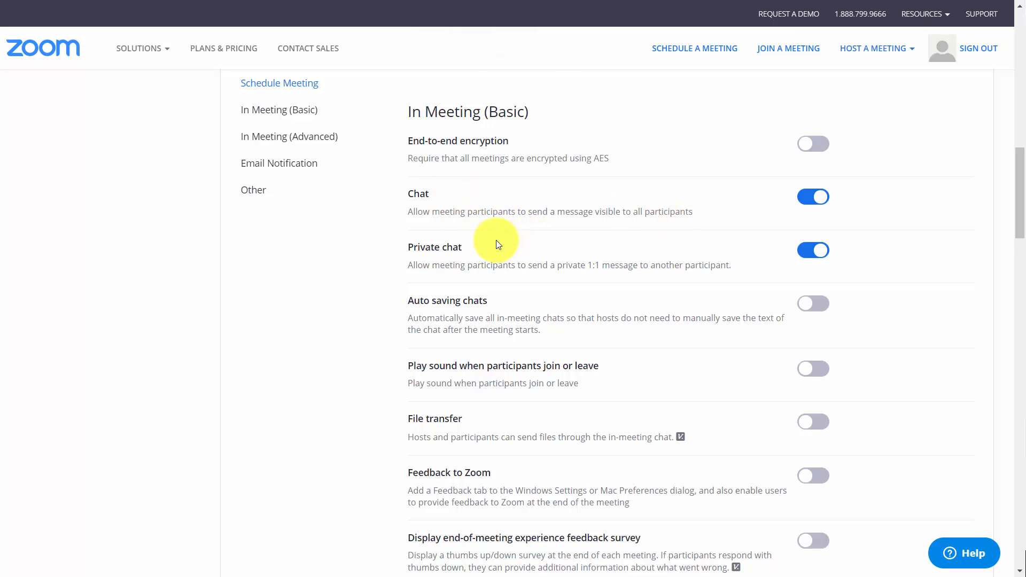
scroll(498, 244, "down", 10)
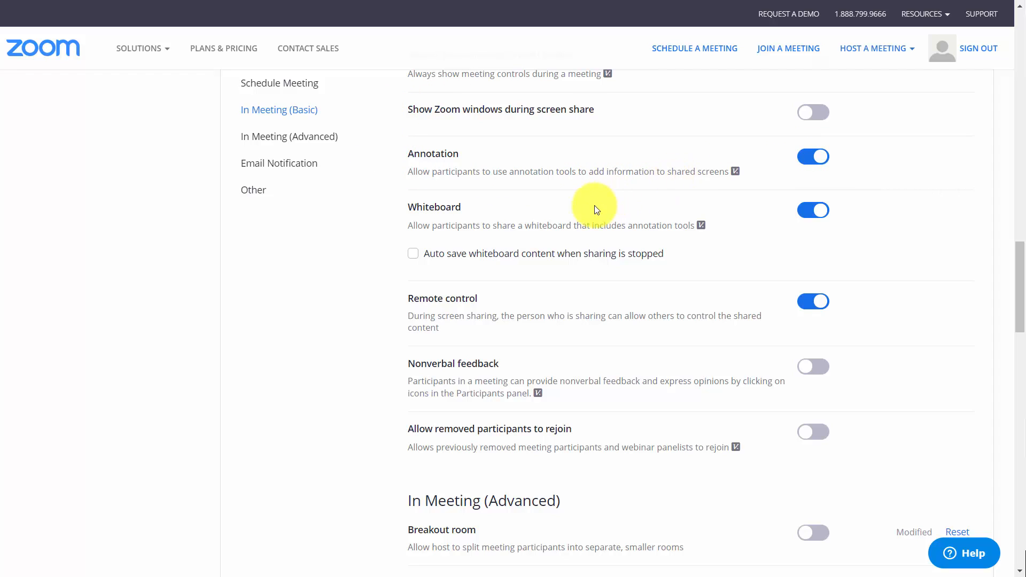
scroll(560, 221, "down", 7)
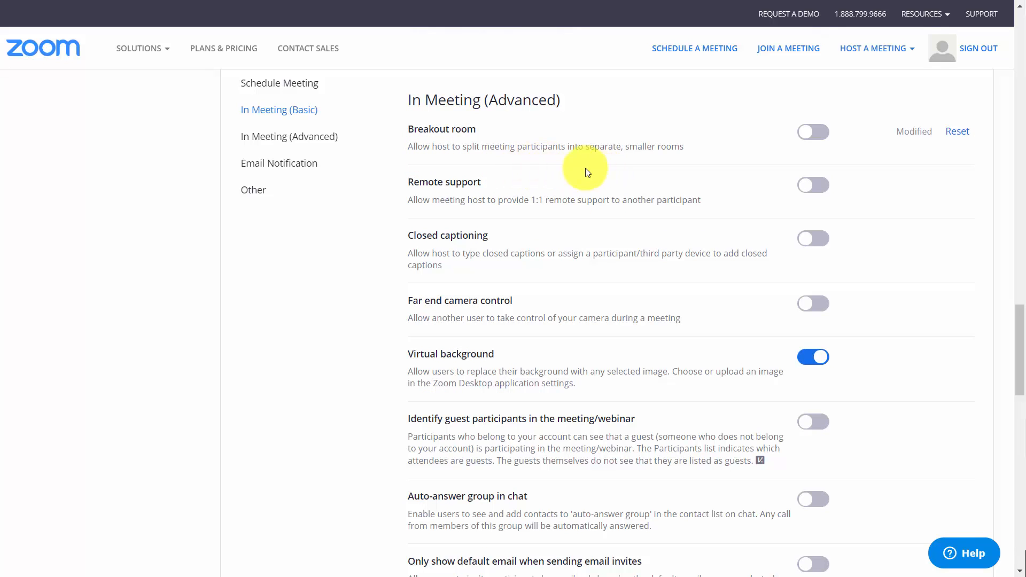
left_click(817, 135)
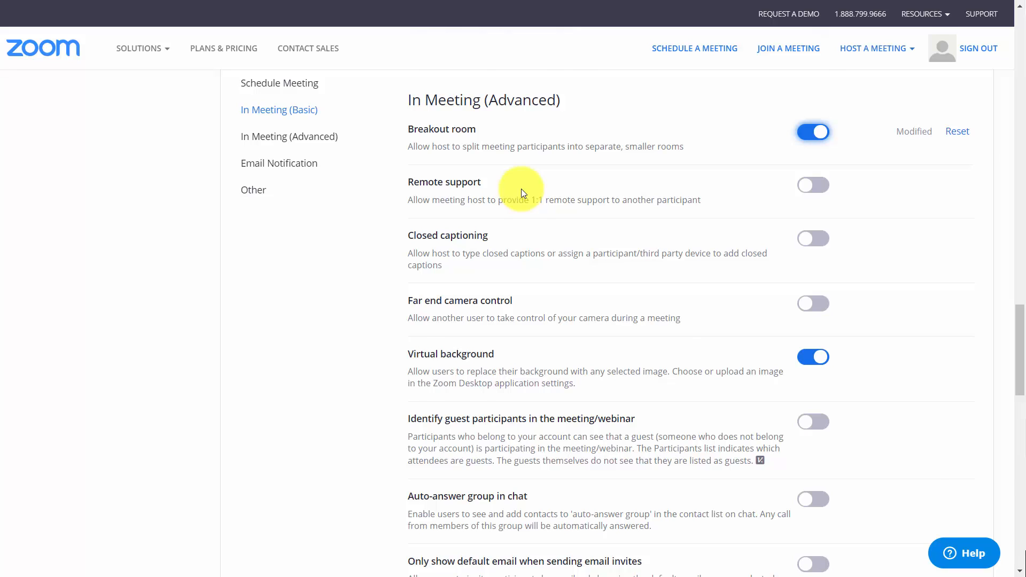
Check the remaining meeting settings and enable Automatic recording in the recording settings
scroll(521, 188, "down", 15)
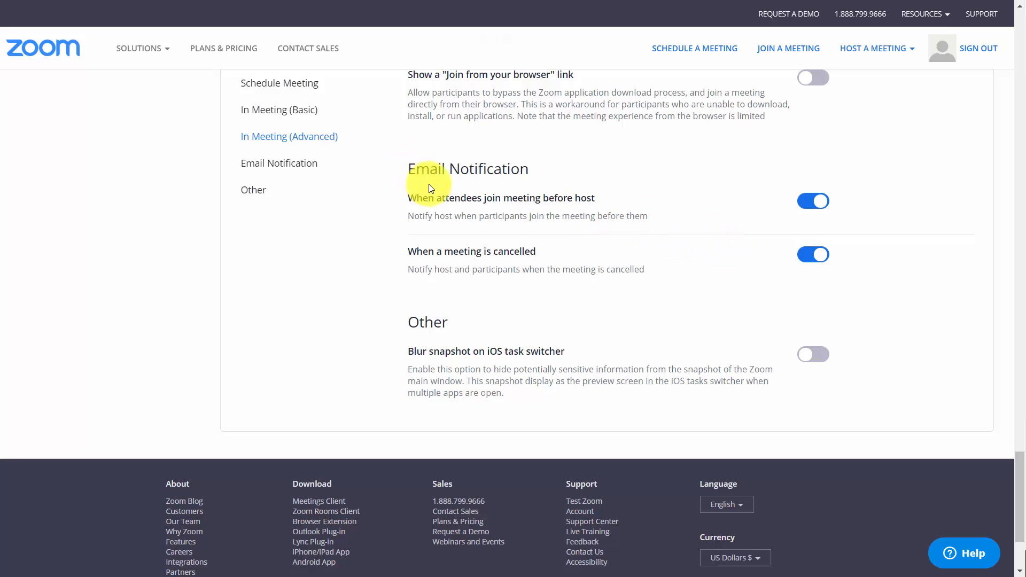
key("Home")
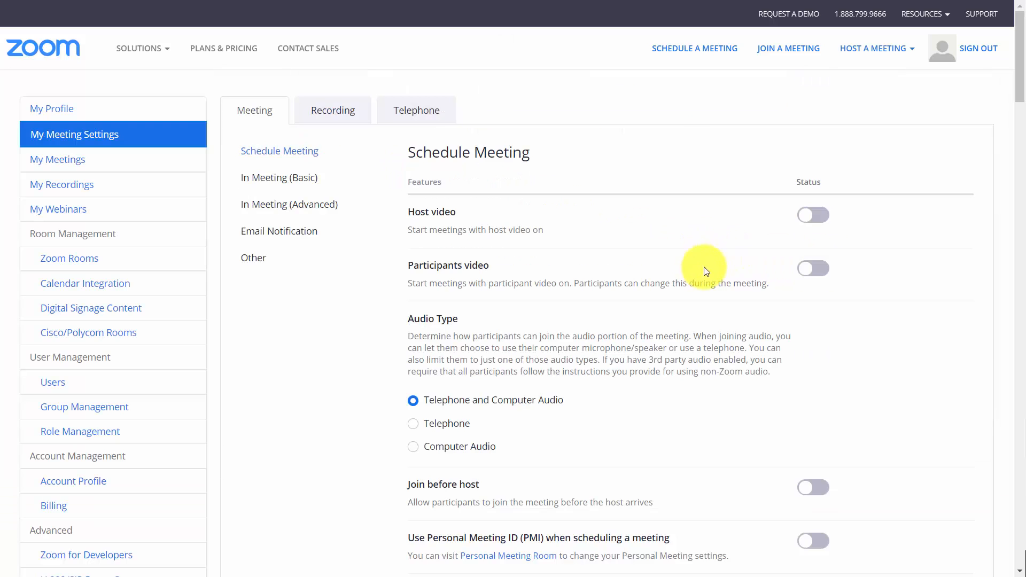
left_click(339, 109)
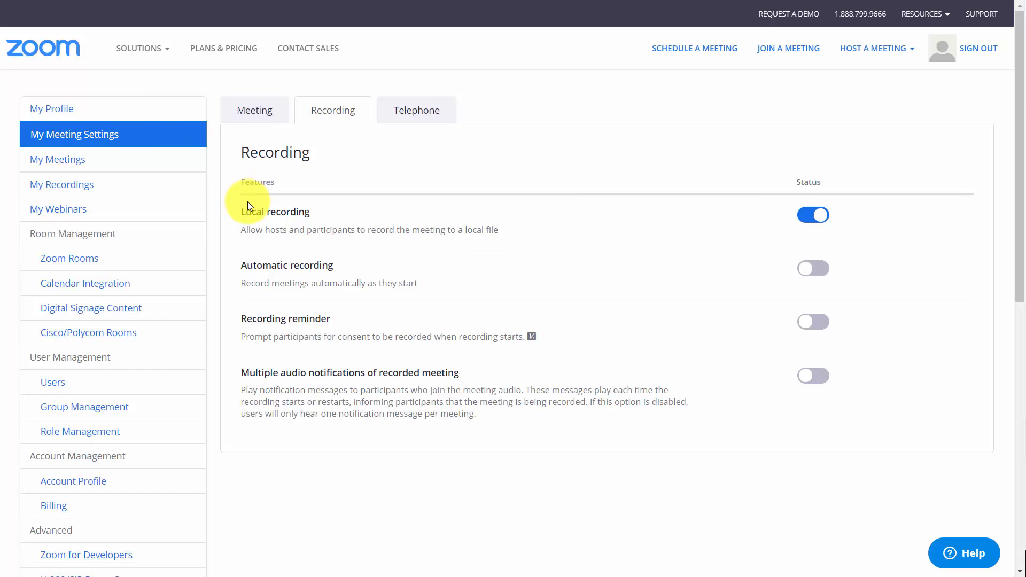
left_click(822, 275)
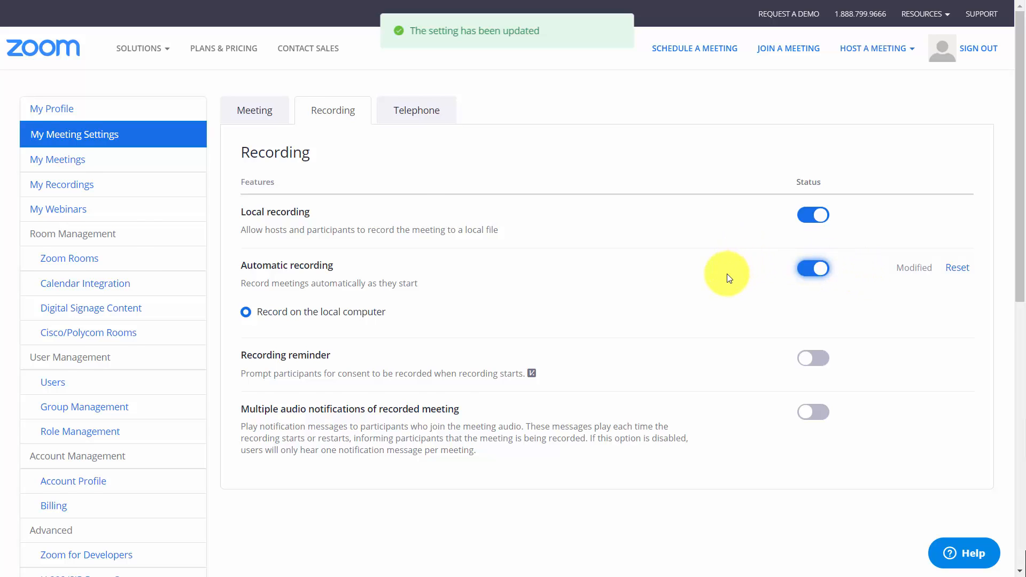
Enable the Recording reminder and the Multiple audio notifications of recorded meeting options
scroll(627, 236, "down", 1)
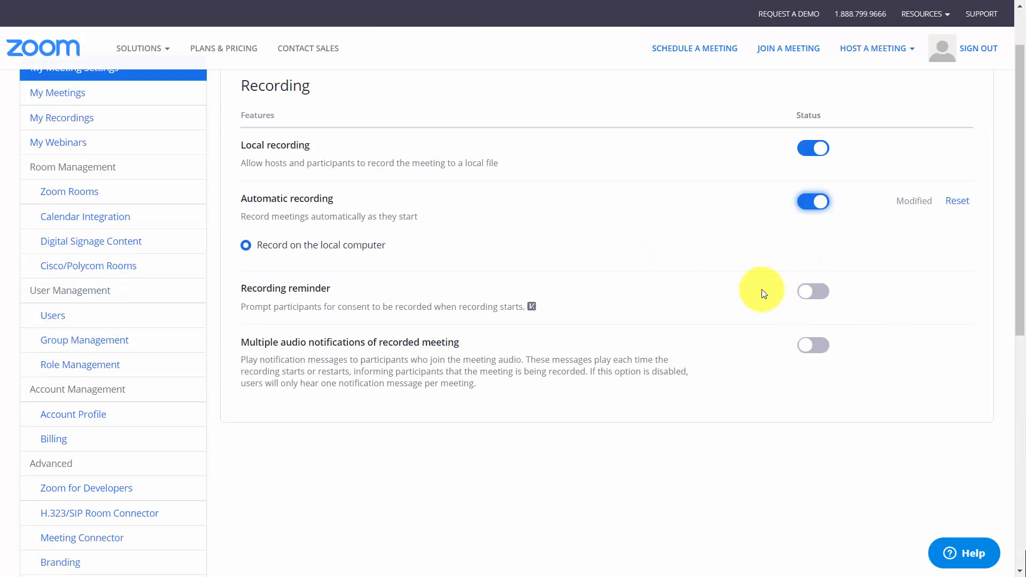
left_click(809, 296)
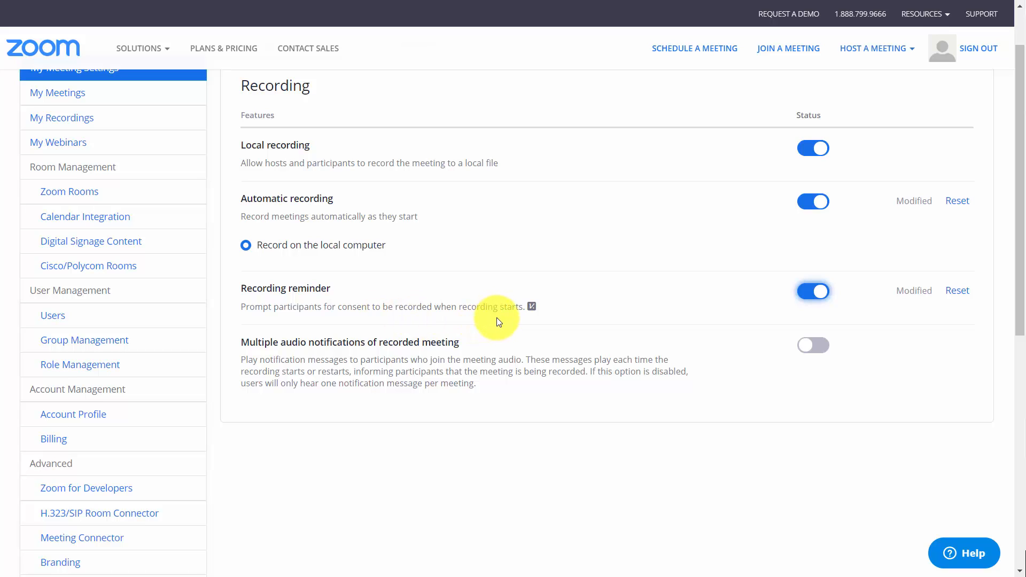
scroll(502, 321, "down", 1)
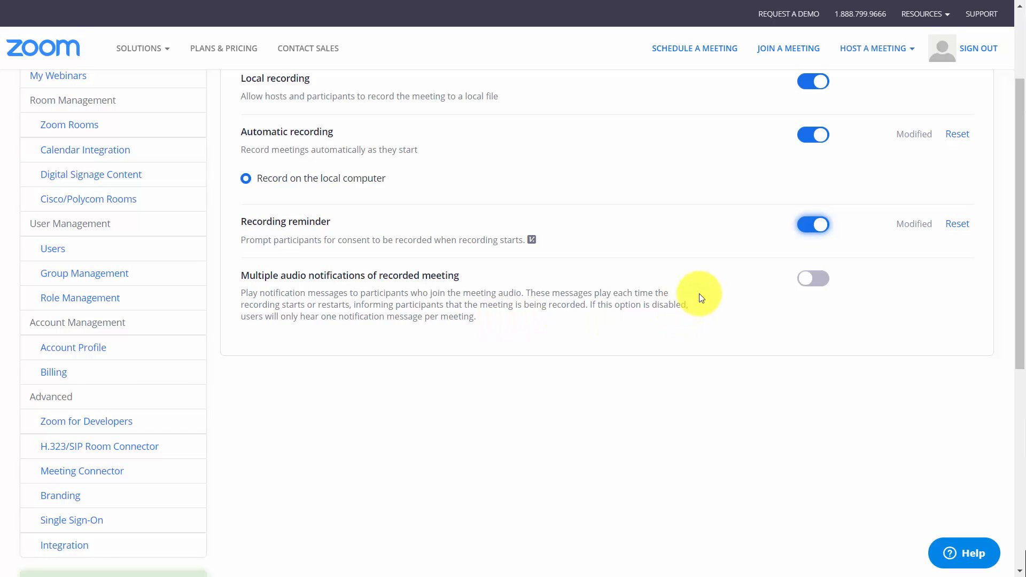
left_click(812, 278)
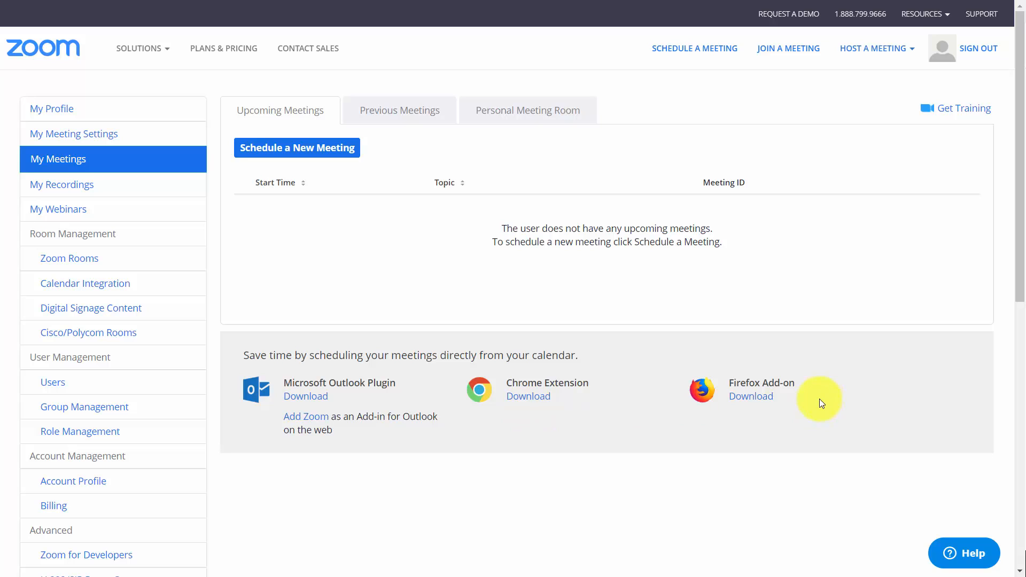
Open the Chrome Extension download page for scheduling meetings from the calendar
left_click(535, 401)
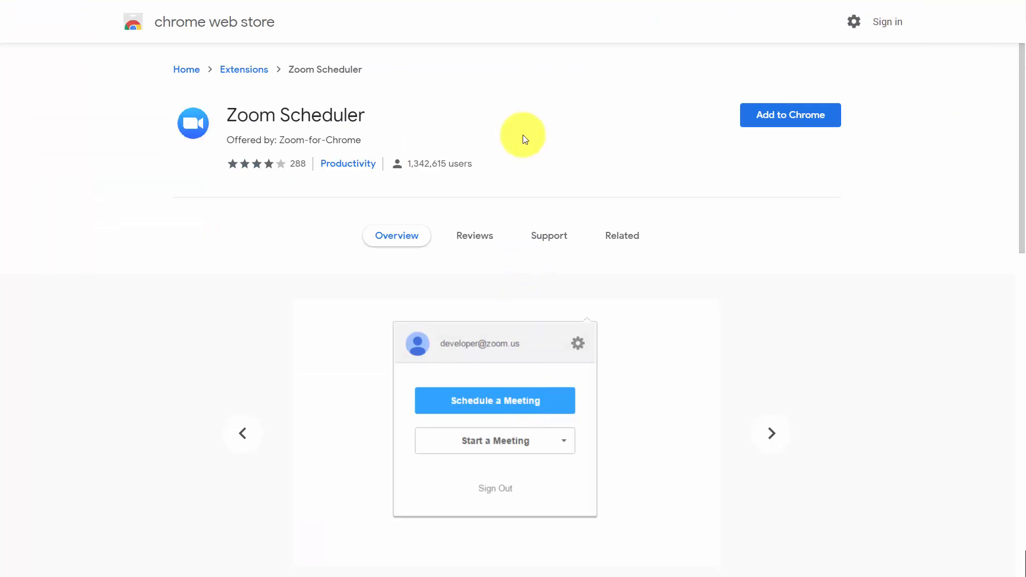
Add the Zoom Scheduler extension to Chrome and open it from the browser
left_click(768, 114)
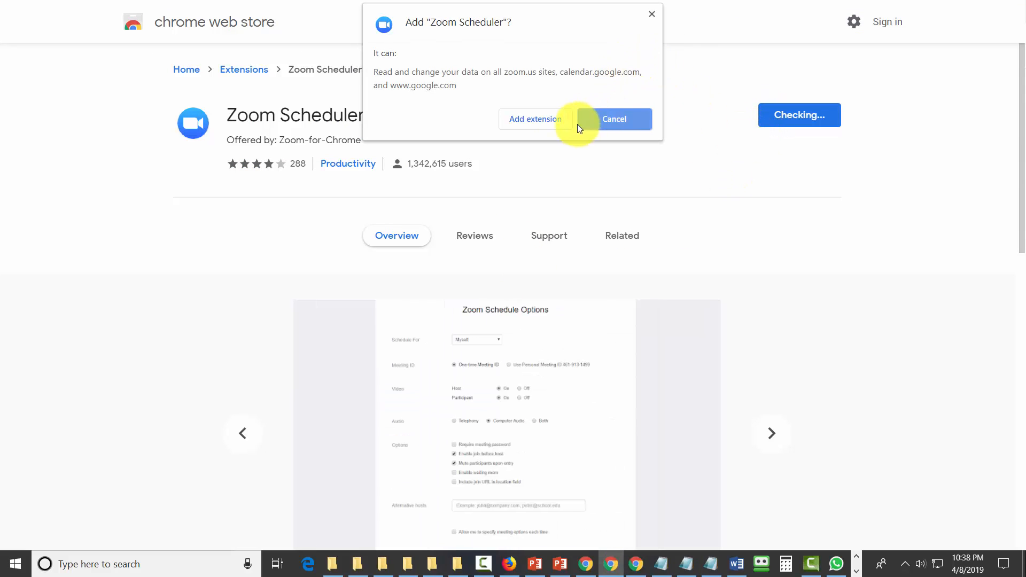
left_click(534, 117)
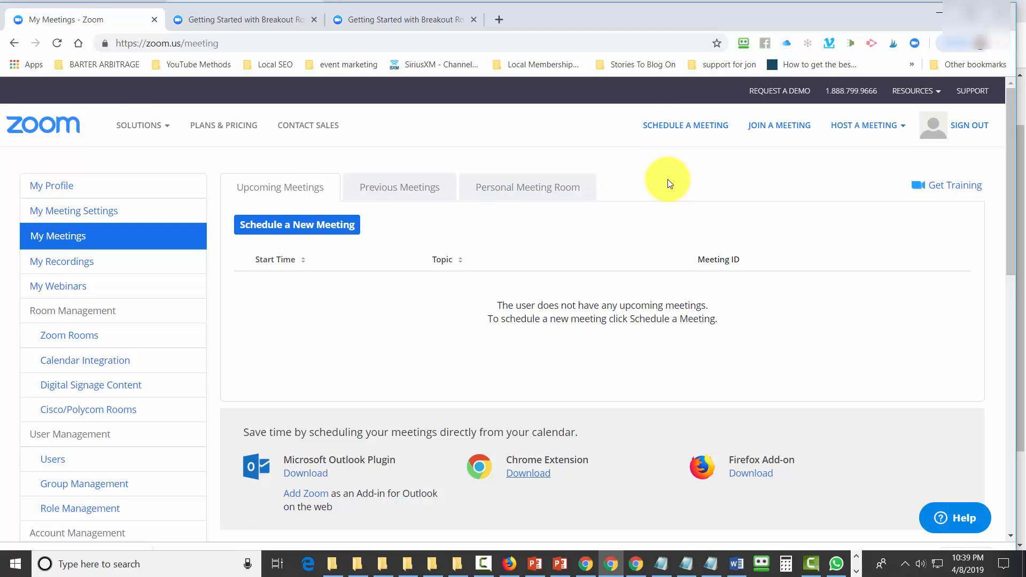
left_click(915, 44)
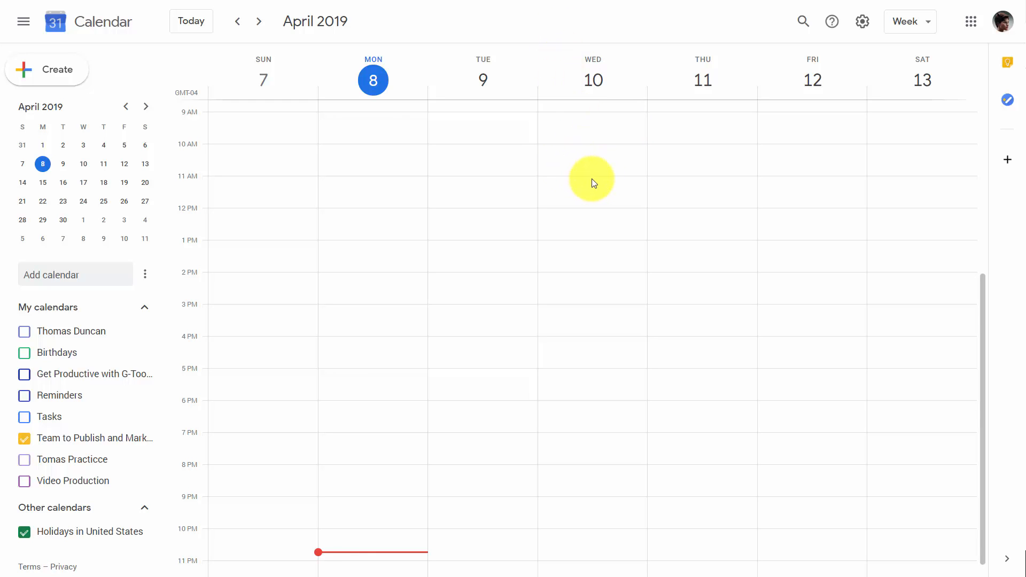
In Google Calendar, create an event on Apr 10, 2019 from 12:30pm to 1:30pm and make it a Zoom meeting
left_click(578, 159)
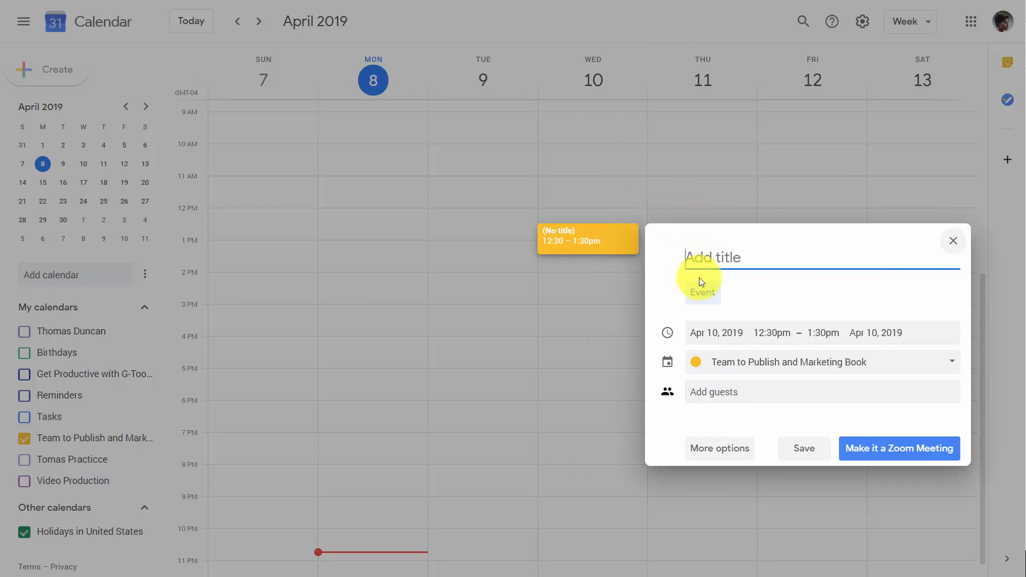
left_click(871, 455)
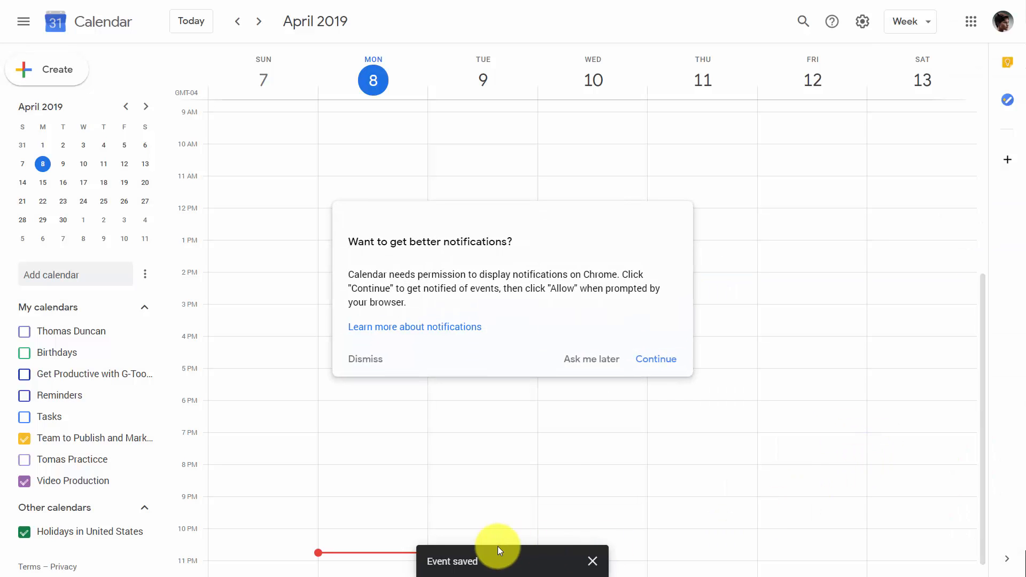
left_click(528, 561)
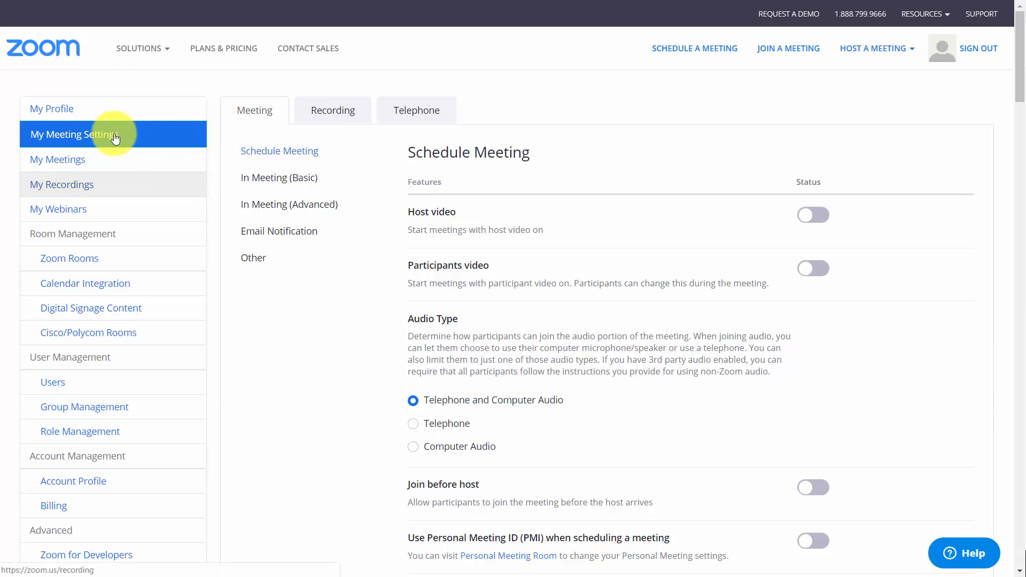
Add a user to the Zoom account by e-mail address, with user type Basic and department Video Tutorials
left_click(51, 384)
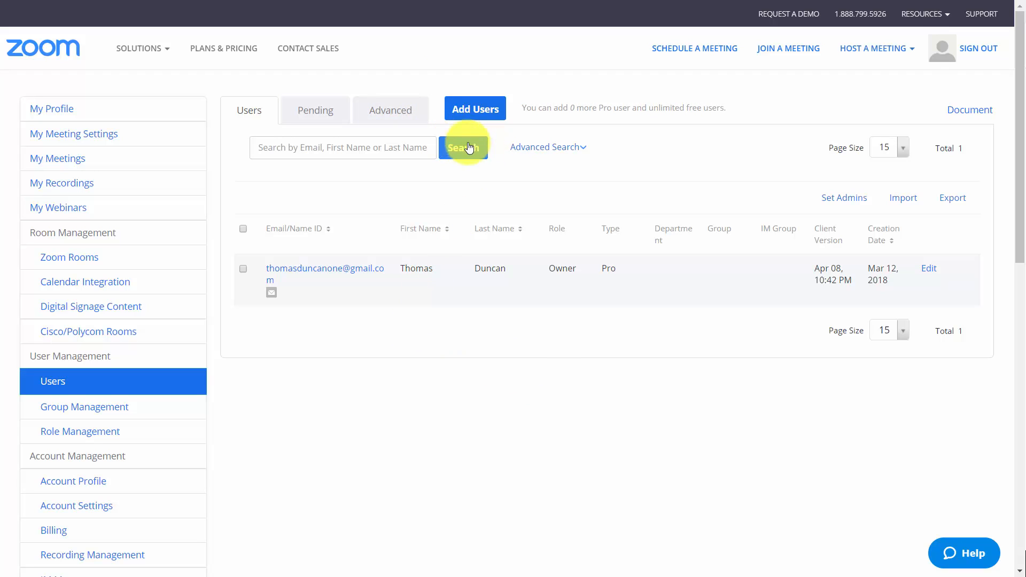
left_click(474, 114)
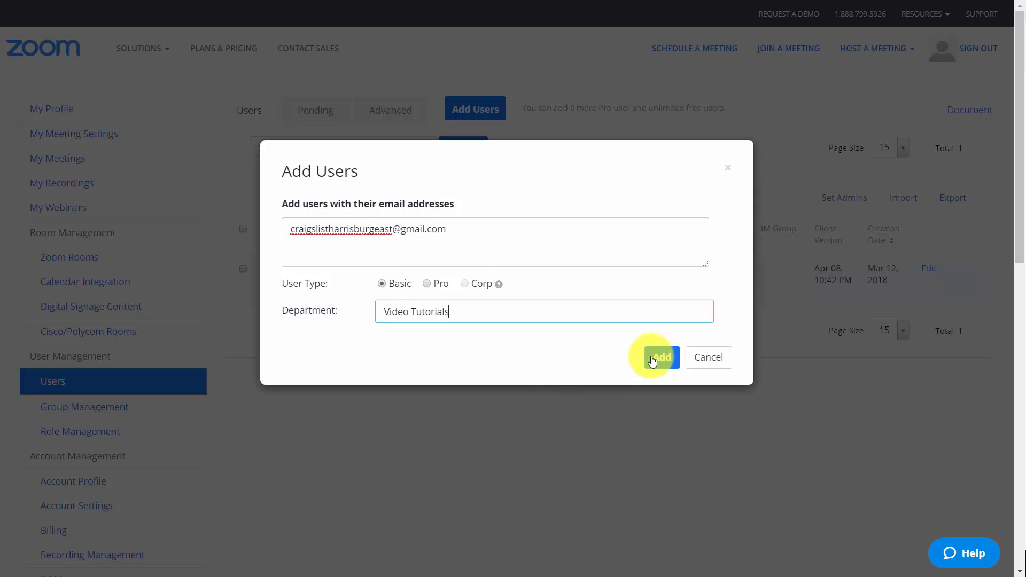
left_click(652, 358)
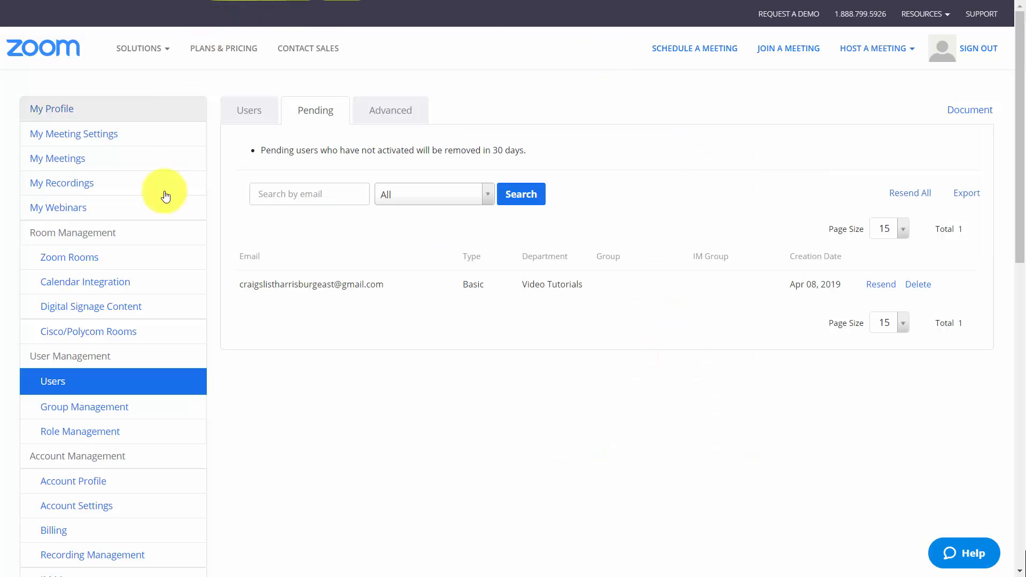
Switch to Gmail, activate the new Zoom account from the invitation e-mail, and open the account's list of active users
mouse_move(128, 49)
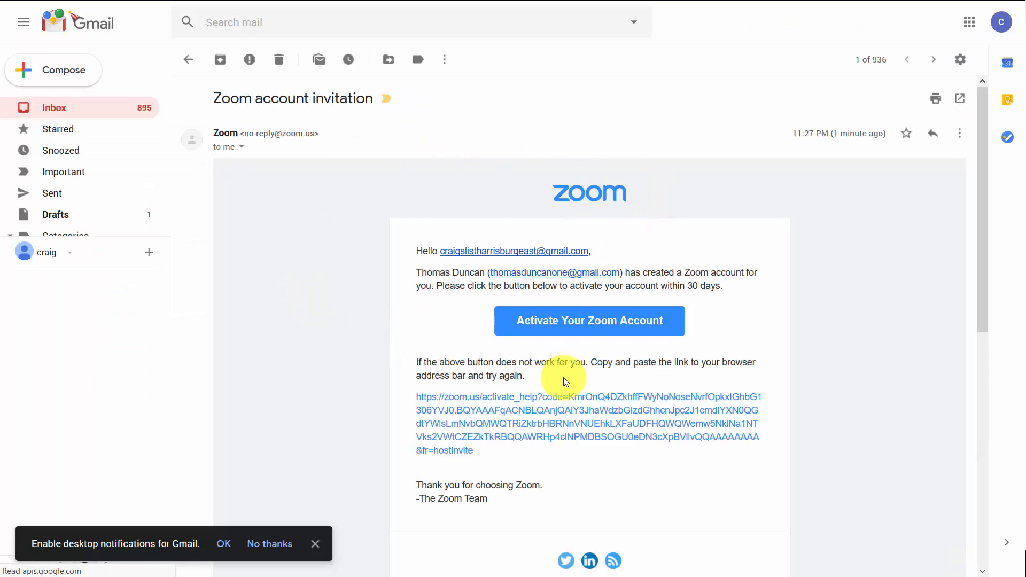
left_click(582, 325)
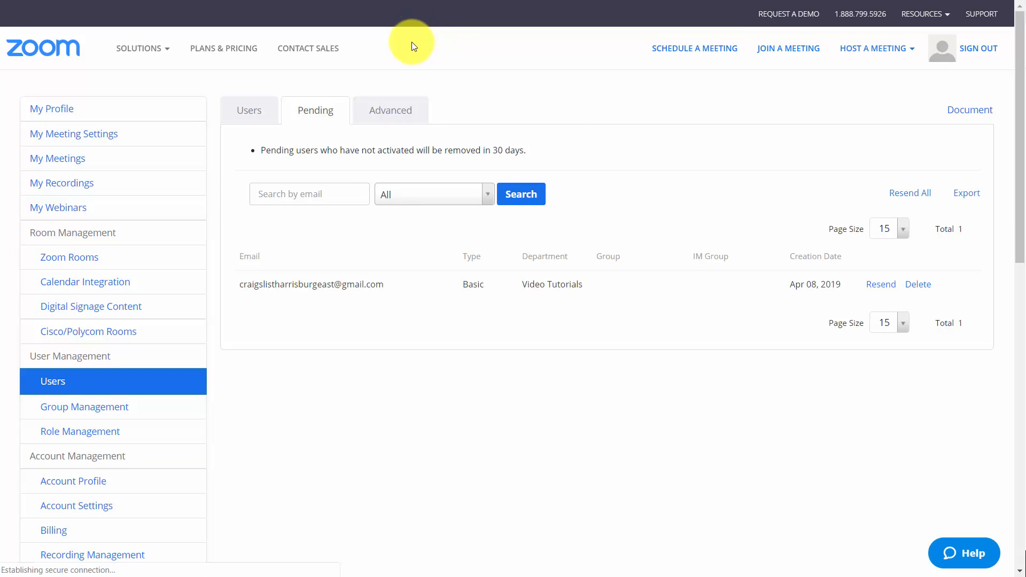
left_click(250, 109)
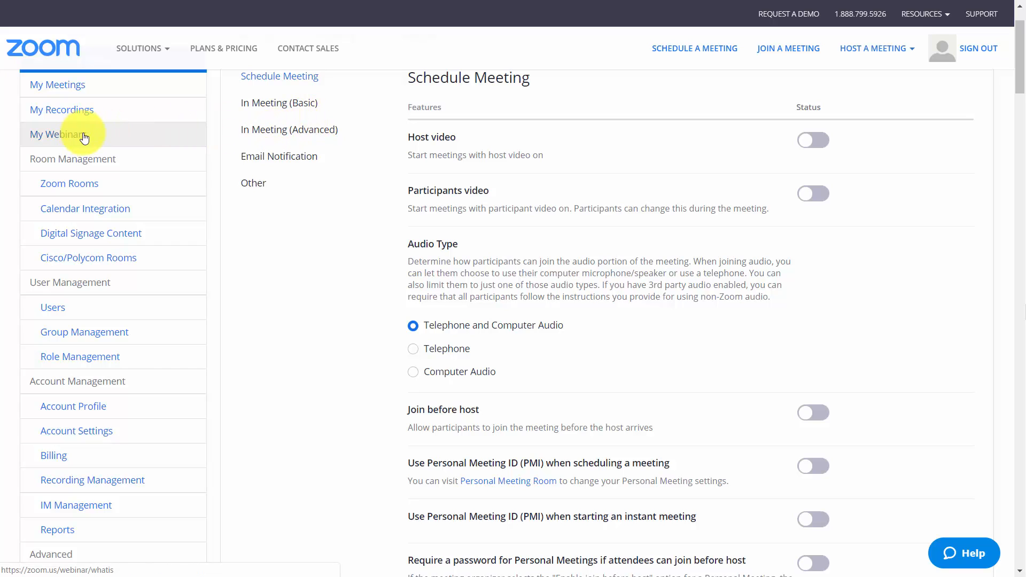
Enable Closed captioning under In Meeting (Advanced) in the meeting settings
left_click(293, 134)
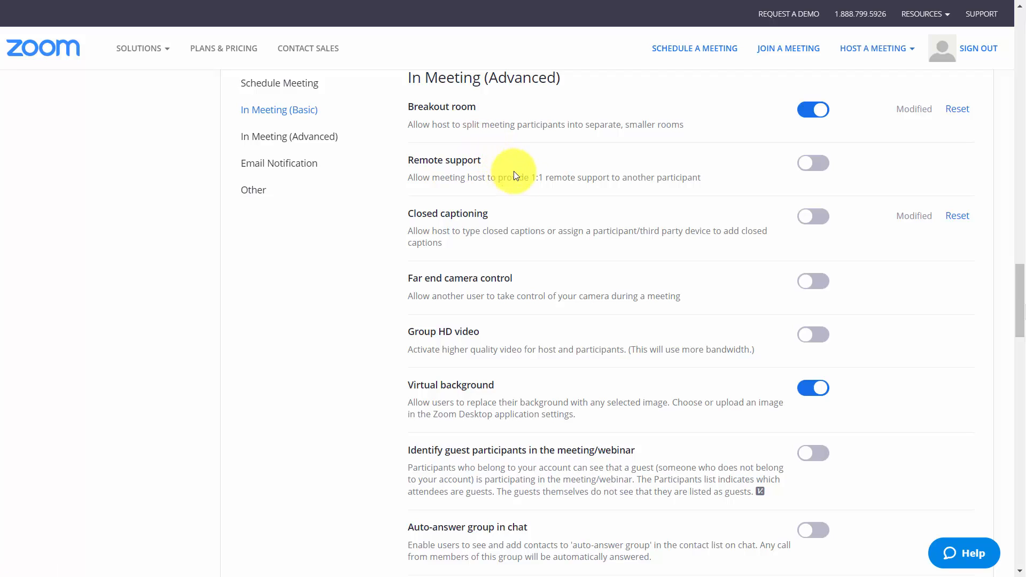
left_click(819, 223)
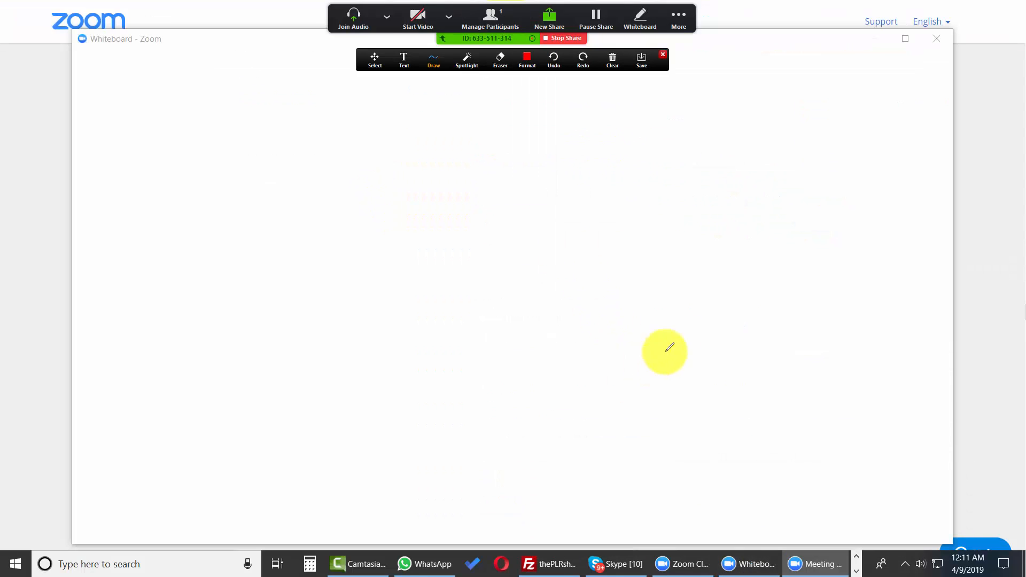
Open the shared meeting's Closed Caption options, check the participants available for typing captions, and close the participants window
left_click(678, 17)
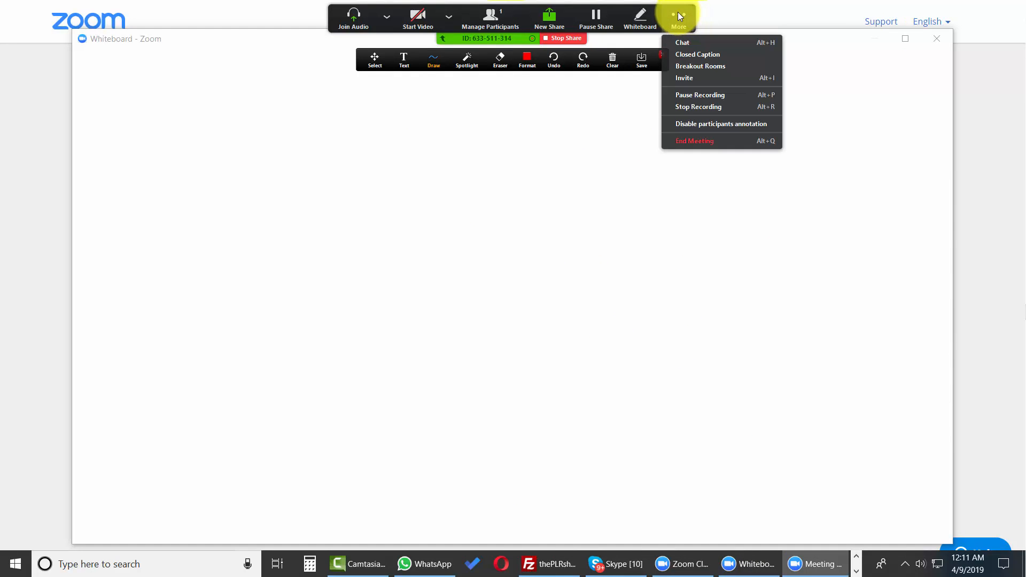
left_click(694, 59)
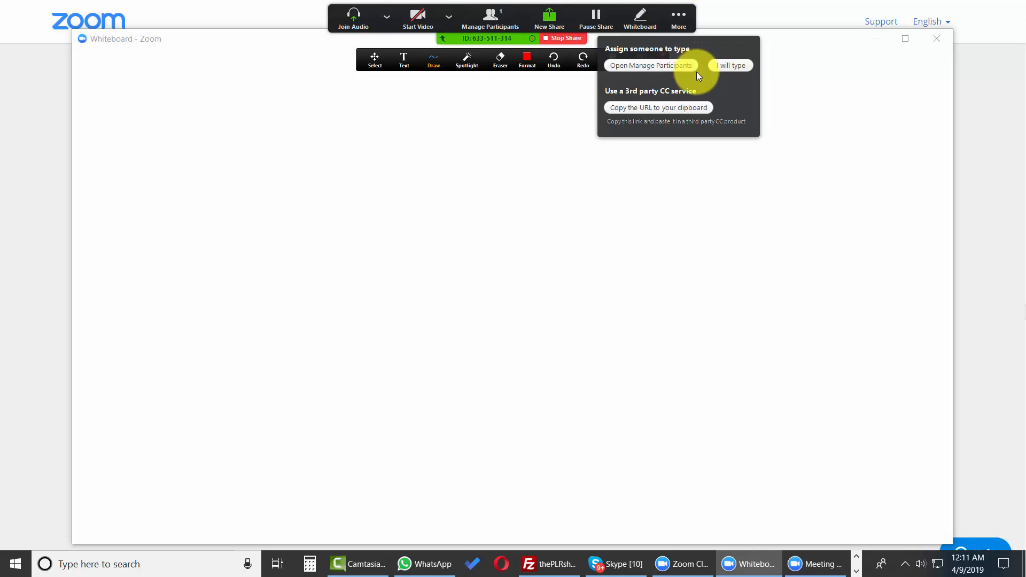
left_click(659, 65)
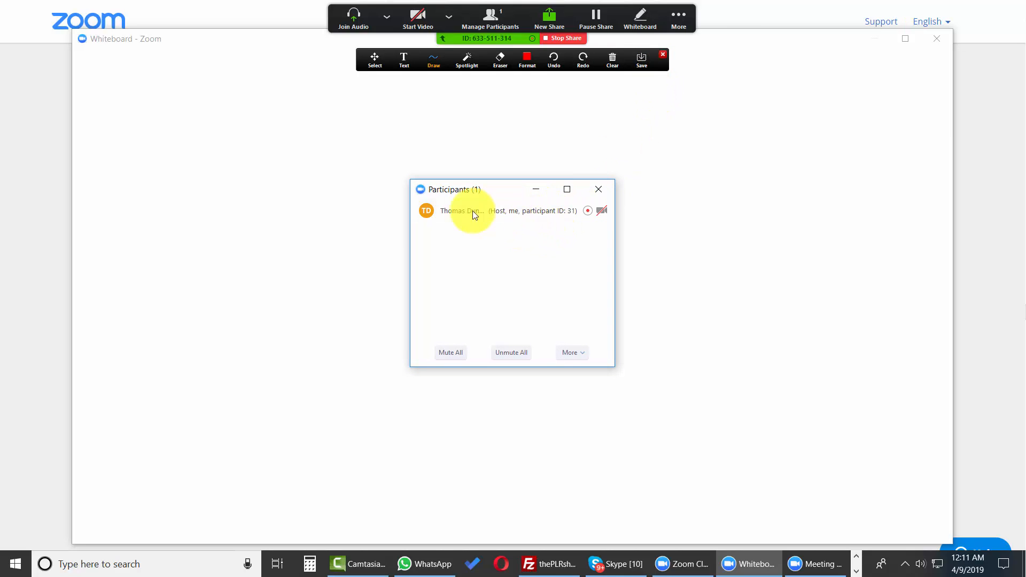
left_click(599, 190)
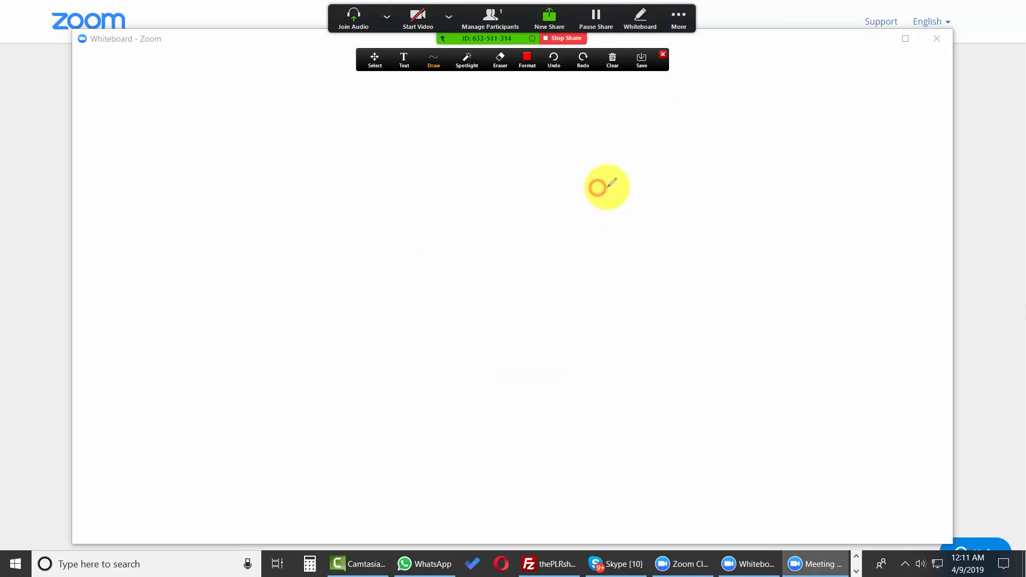
Copy the URL for a third-party closed caption service and dismiss the recording alert
left_click(679, 32)
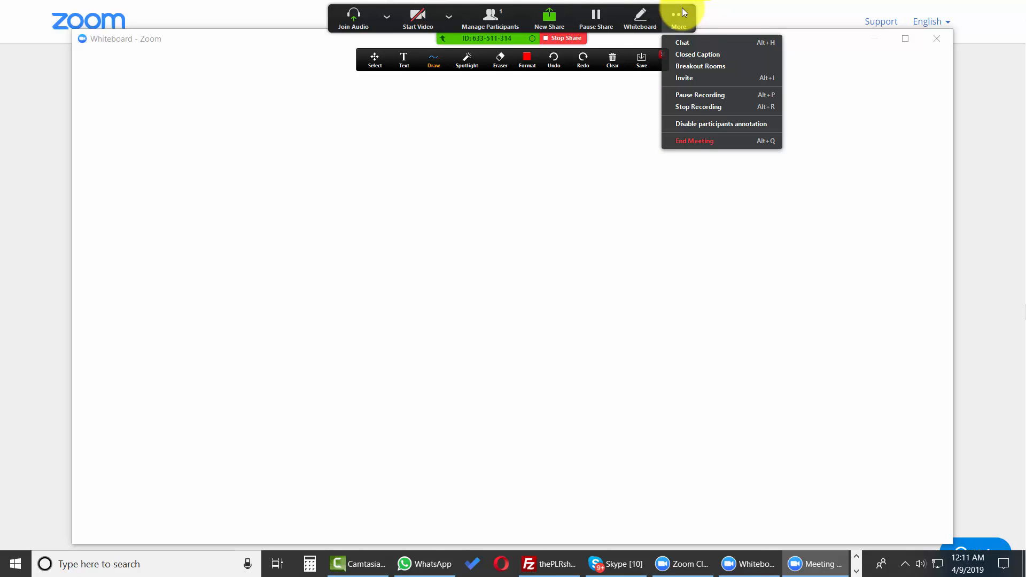
left_click(694, 57)
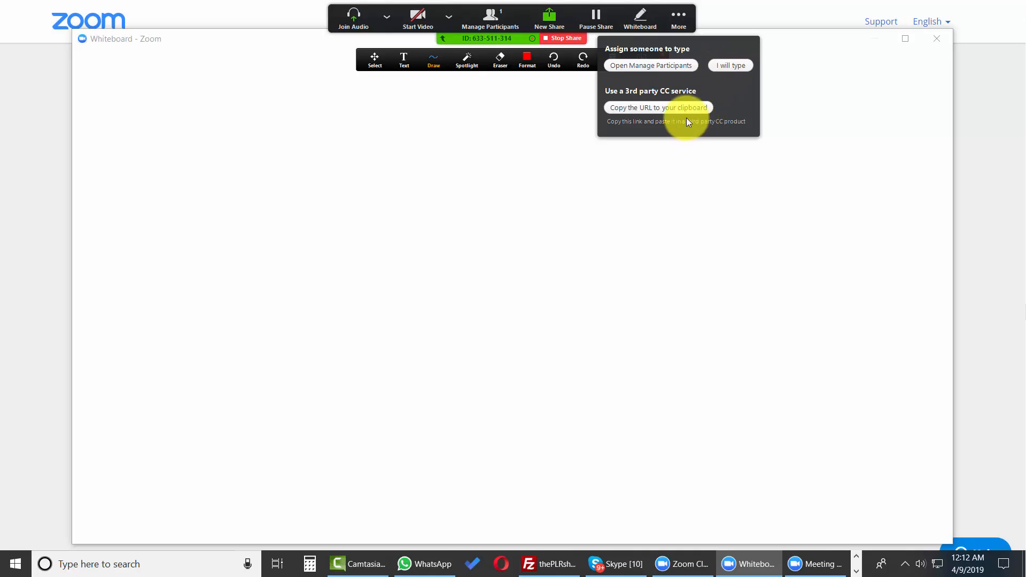
left_click(651, 107)
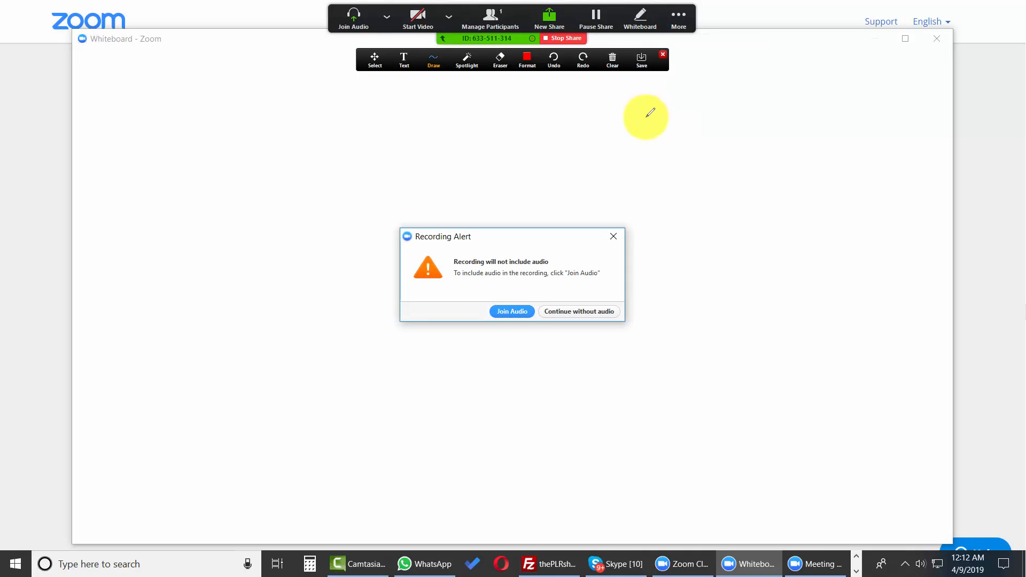
left_click(612, 235)
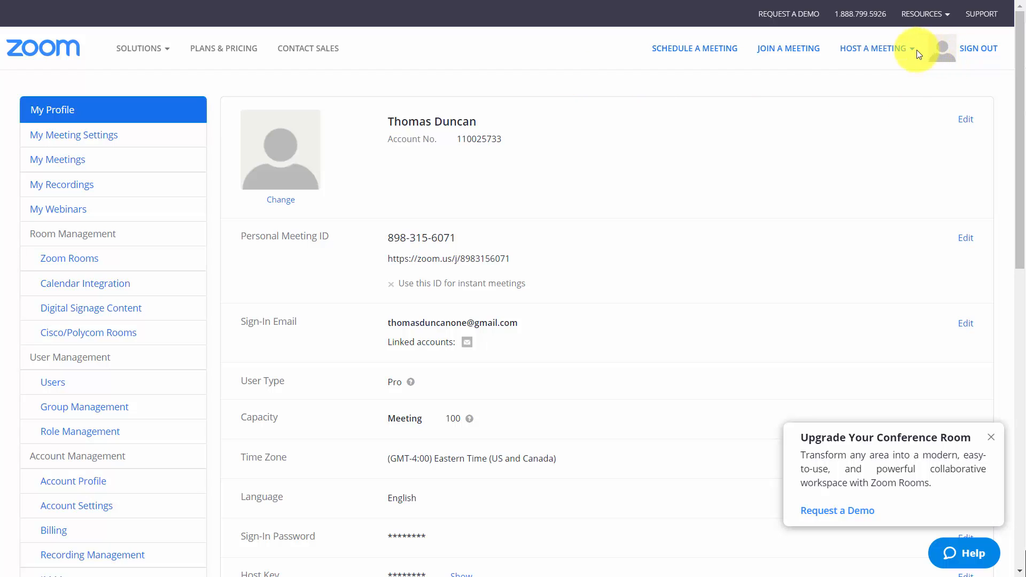
Start scheduling a meeting with the topic "Video Tutorials" and the description "How to use them"
left_click(903, 51)
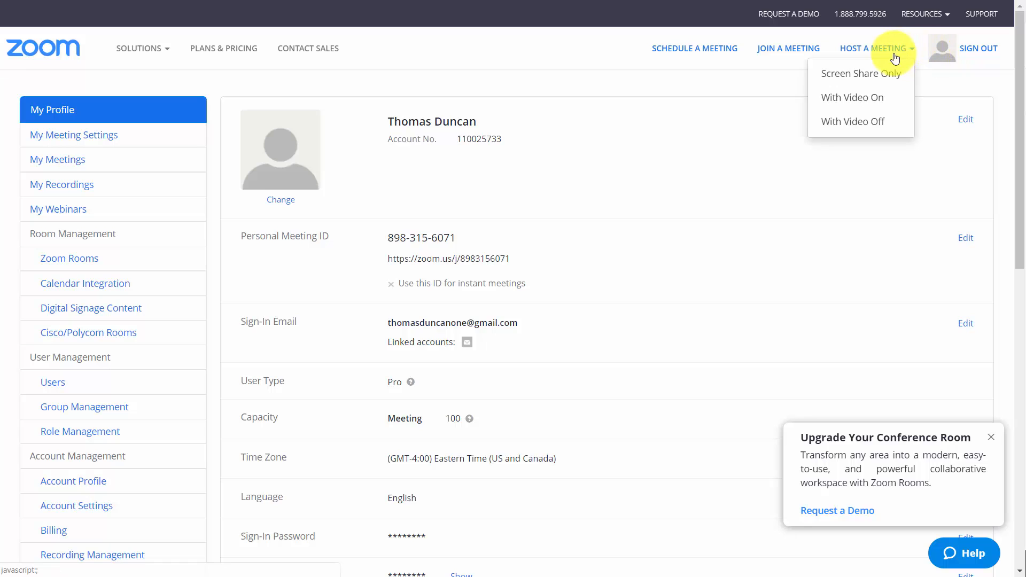
left_click(702, 50)
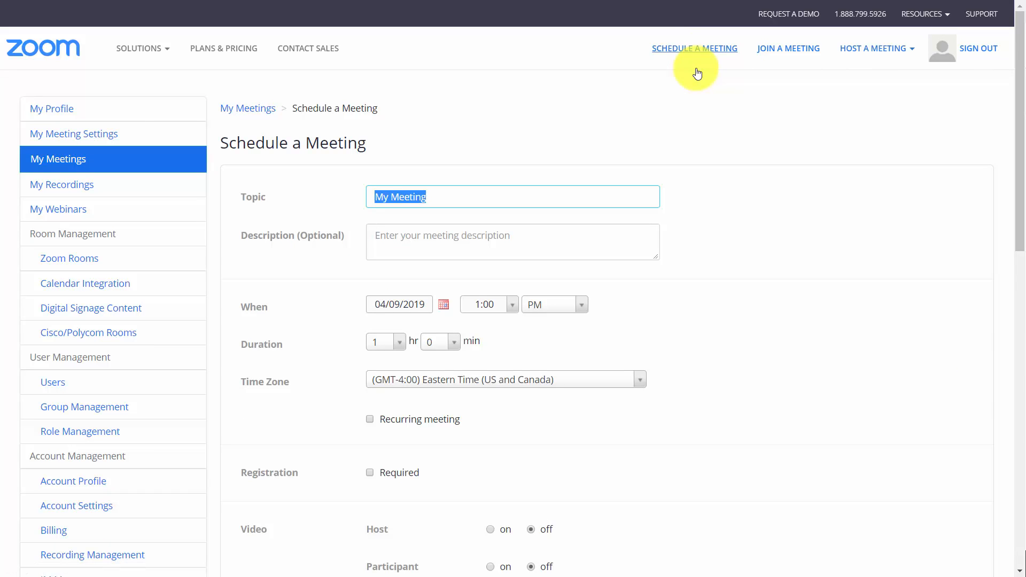
scroll(698, 73, "down", 3)
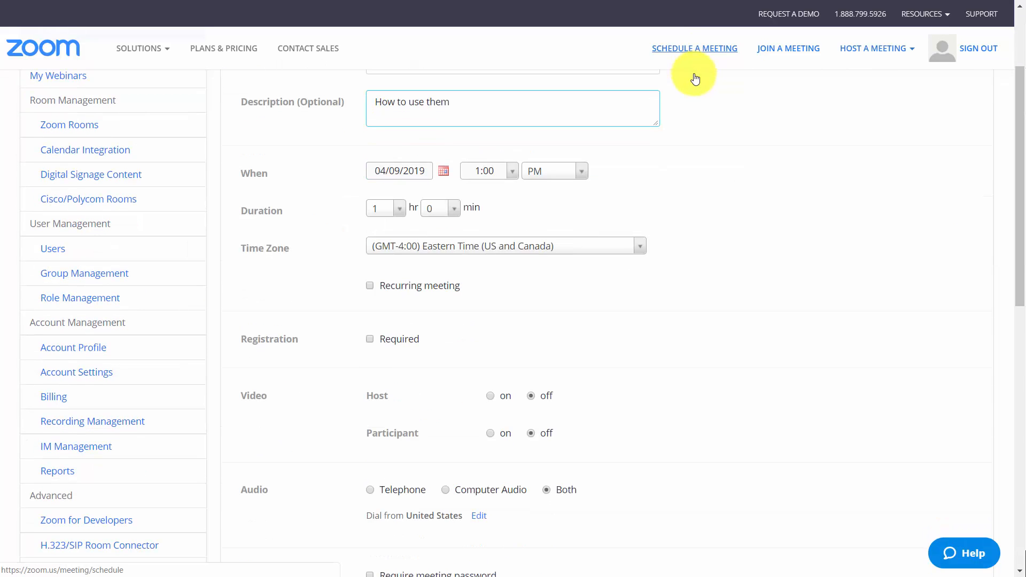
Try the Recurring meeting and required Registration options, clear both, and turn on video for the host and participants
left_click(370, 286)
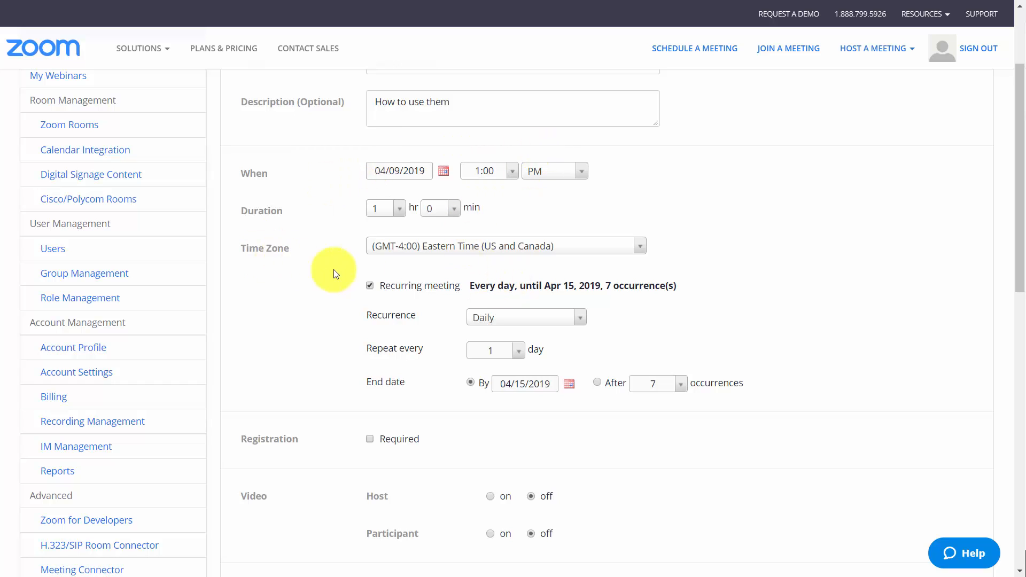
left_click(370, 285)
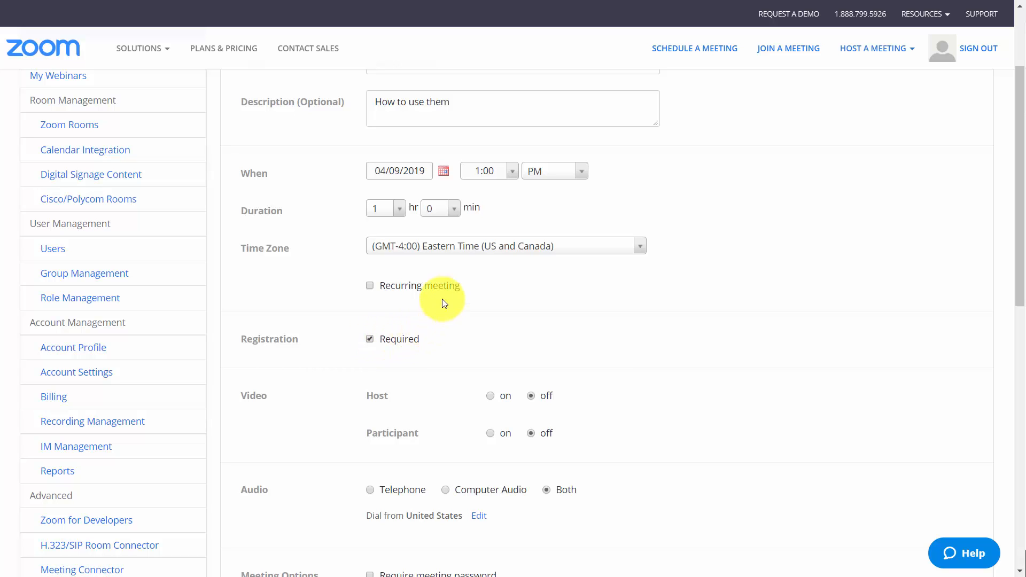
left_click(395, 339)
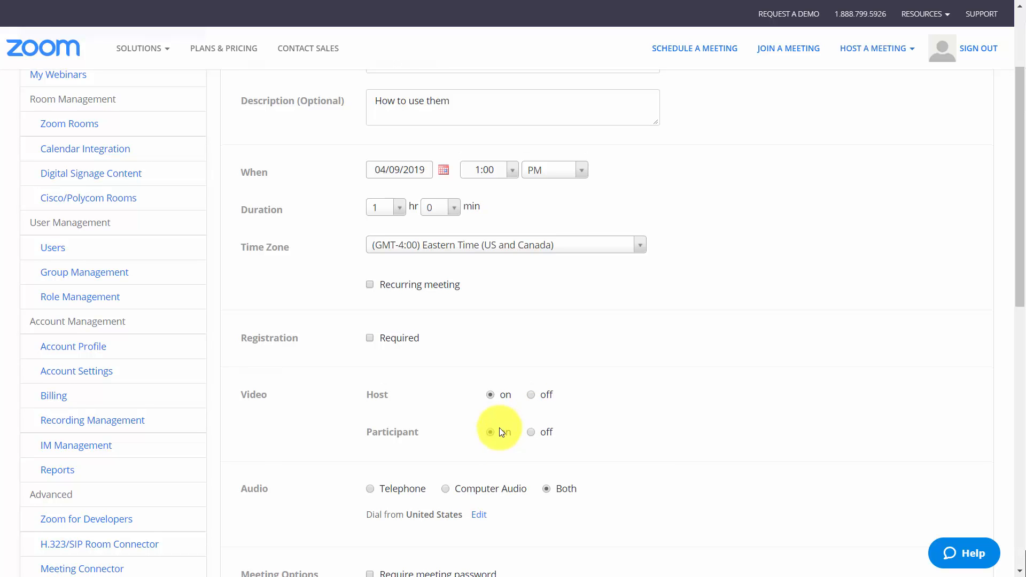
Review the audio and meeting options, set automatic recording to the local computer, and save the scheduled meeting
scroll(499, 427, "down", 1)
scroll(493, 425, "down", 1)
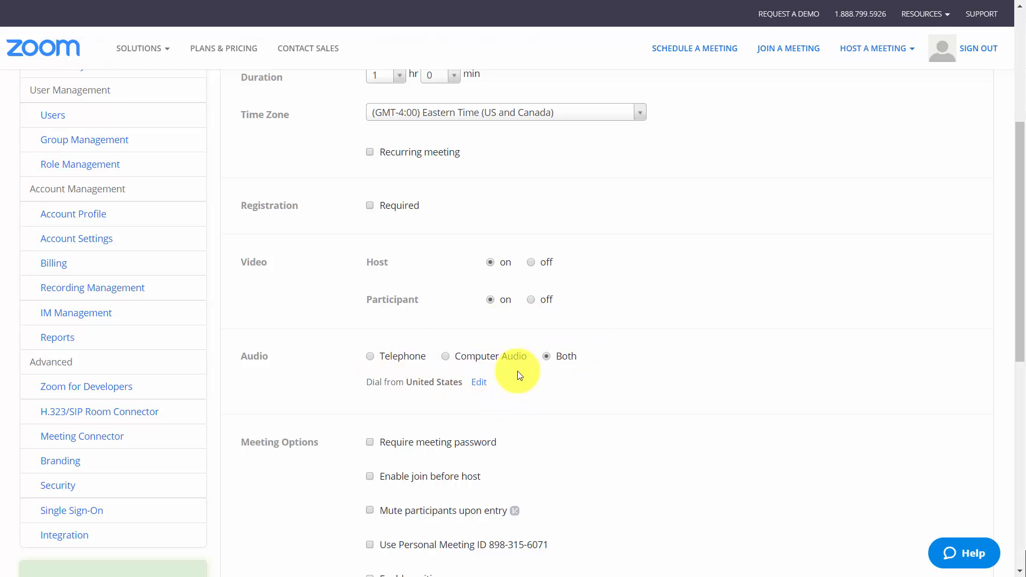
scroll(524, 382, "down", 4)
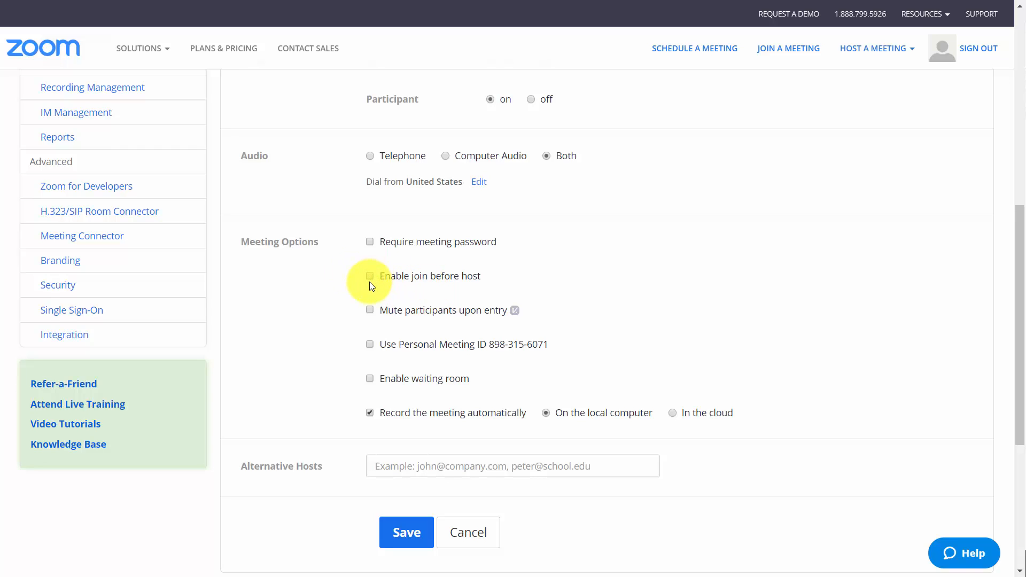
left_click(371, 310)
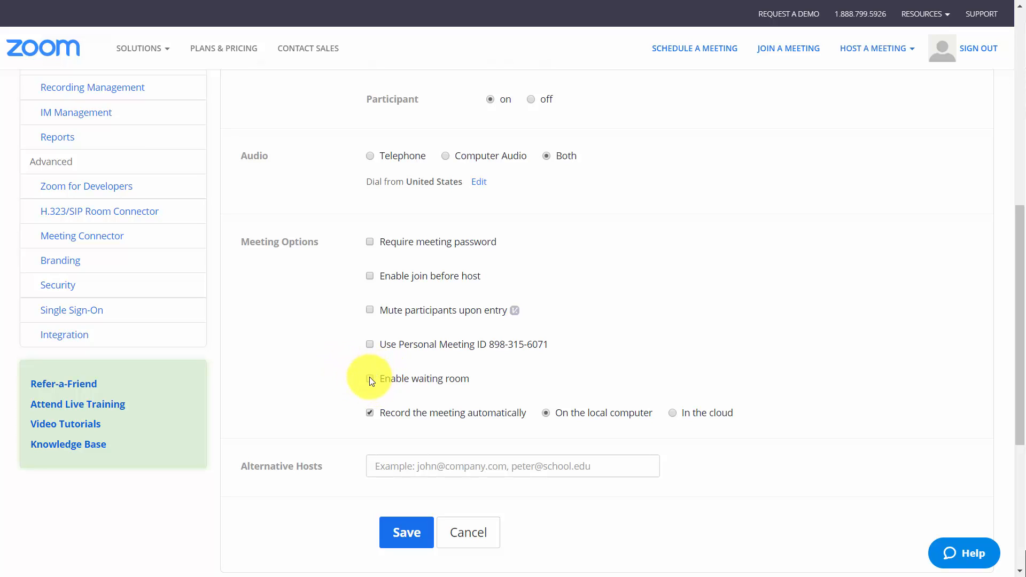
scroll(406, 373, "down", 1)
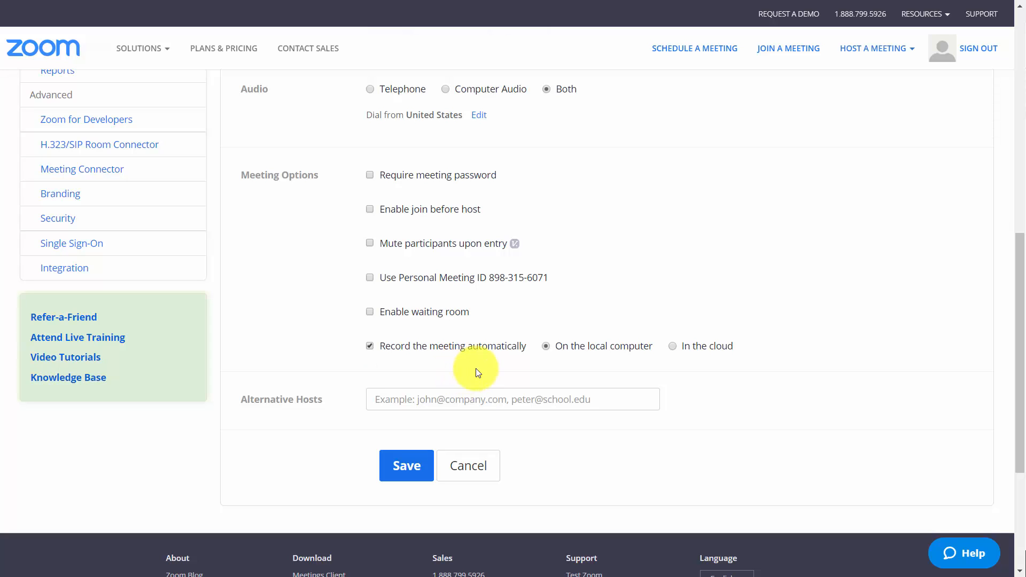
left_click(673, 347)
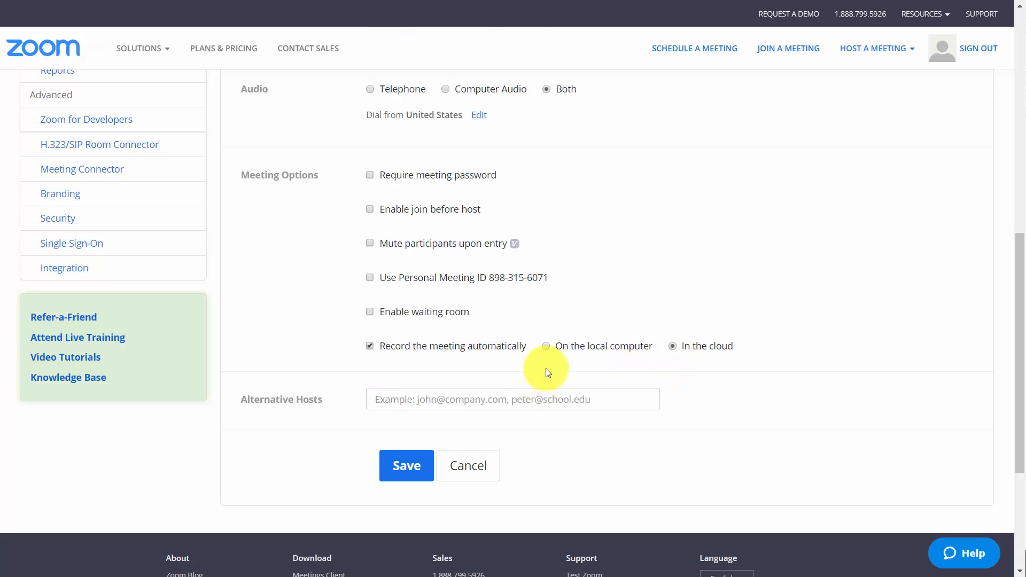
left_click(547, 351)
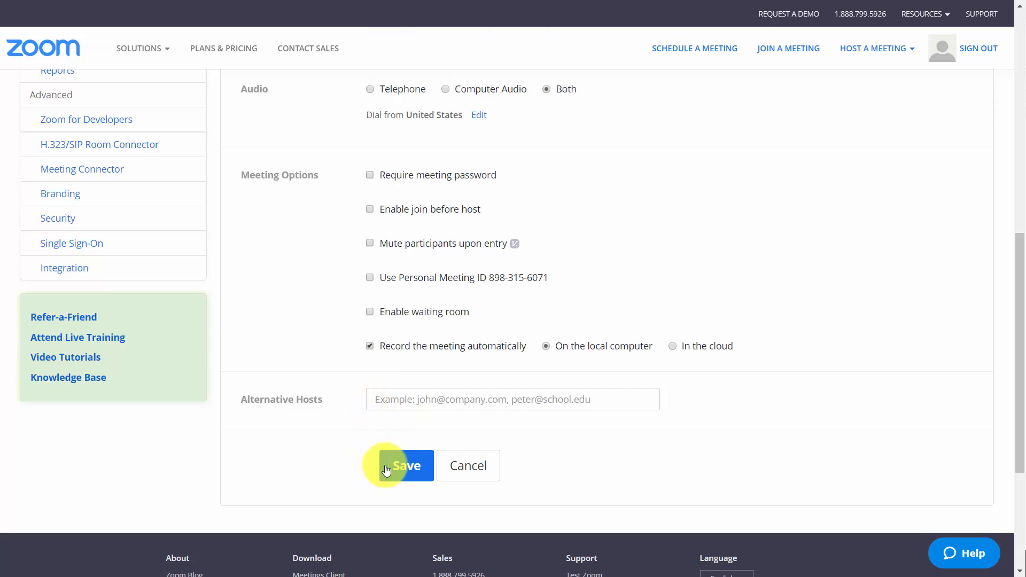
left_click(406, 466)
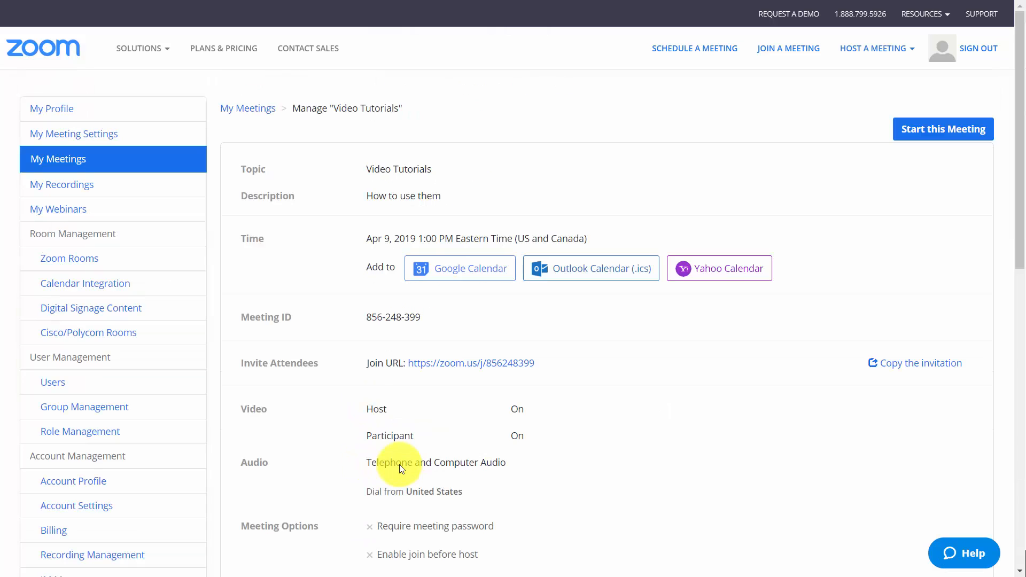
Copy the meeting invitation and the join URL of the "Video Tutorials" meeting
left_click(911, 368)
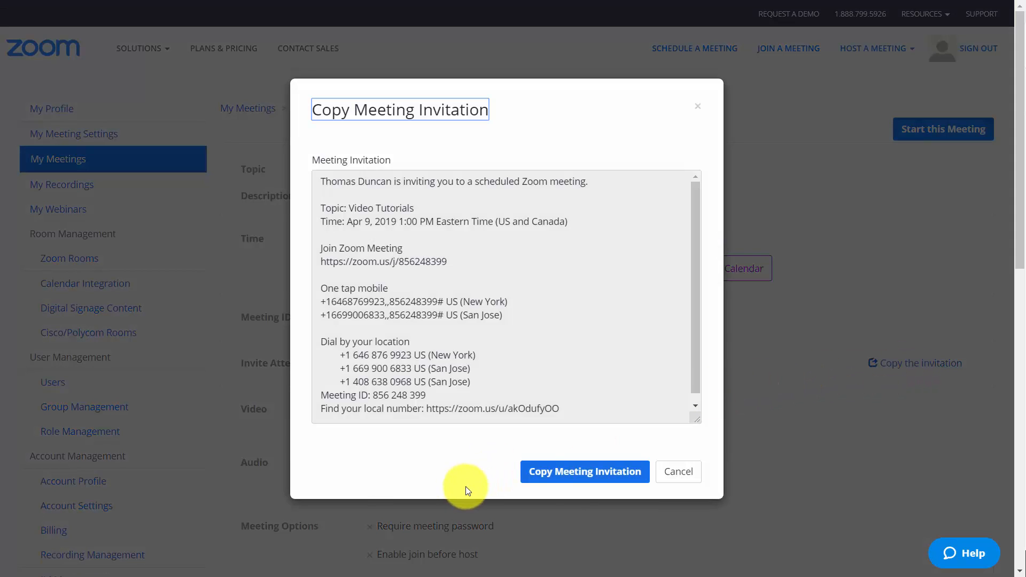
left_click(567, 481)
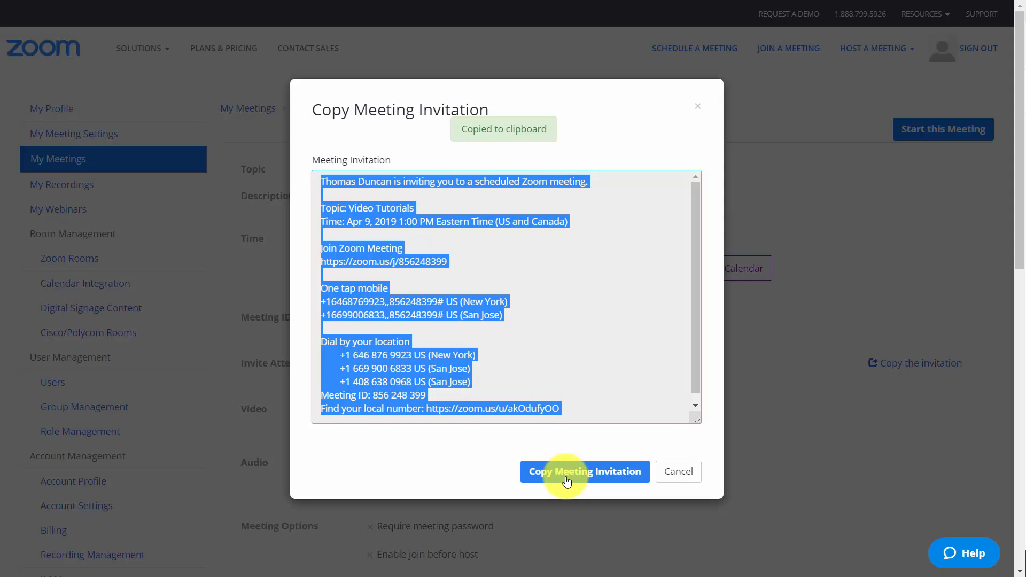
left_click(661, 480)
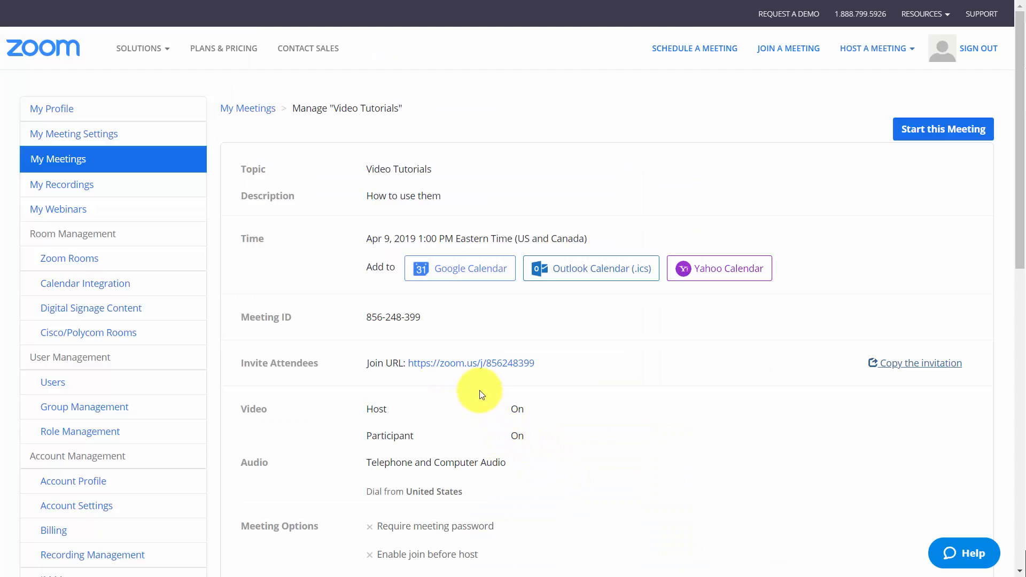
right_click(479, 367)
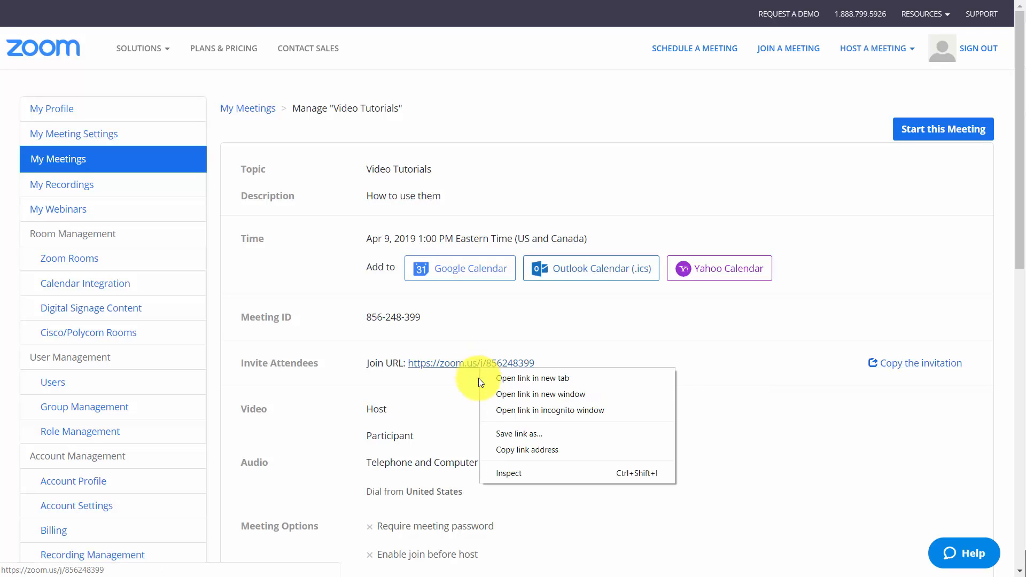
left_click(516, 450)
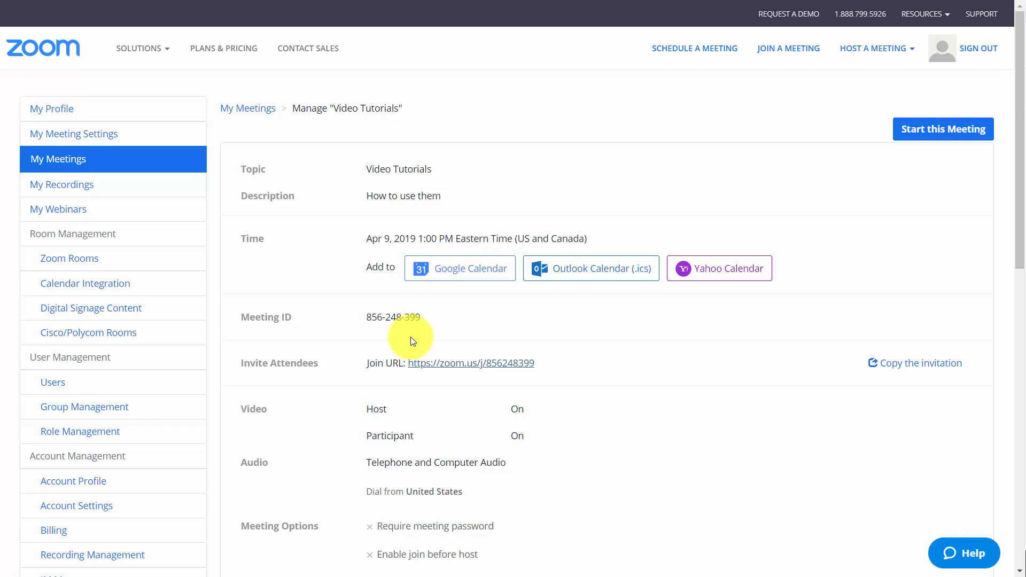
Return to the meetings list and start today's "Video Tutorials" meeting in Zoom Meetings, setting such links to always open in the app
mouse_move(598, 1)
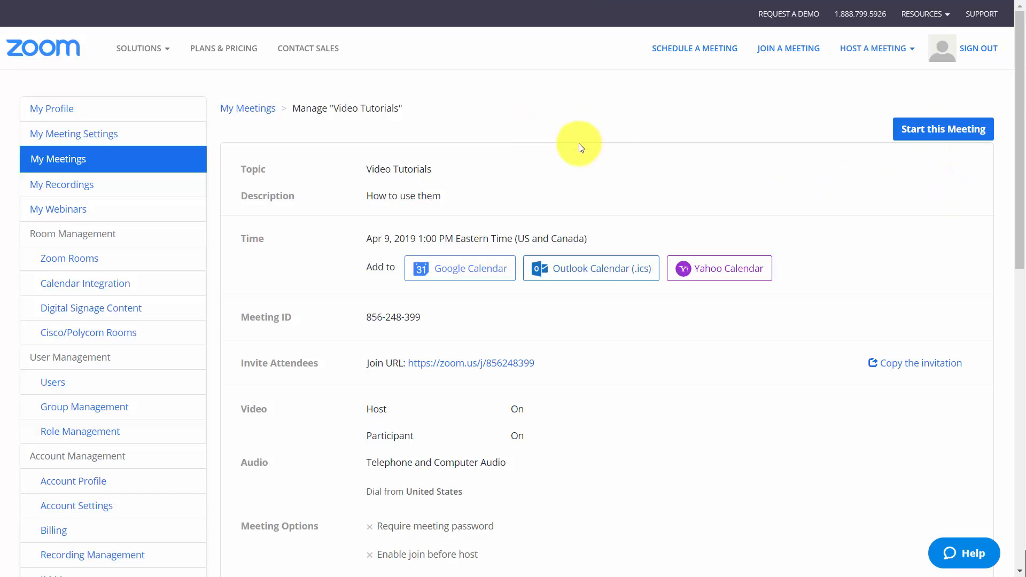
left_click(248, 108)
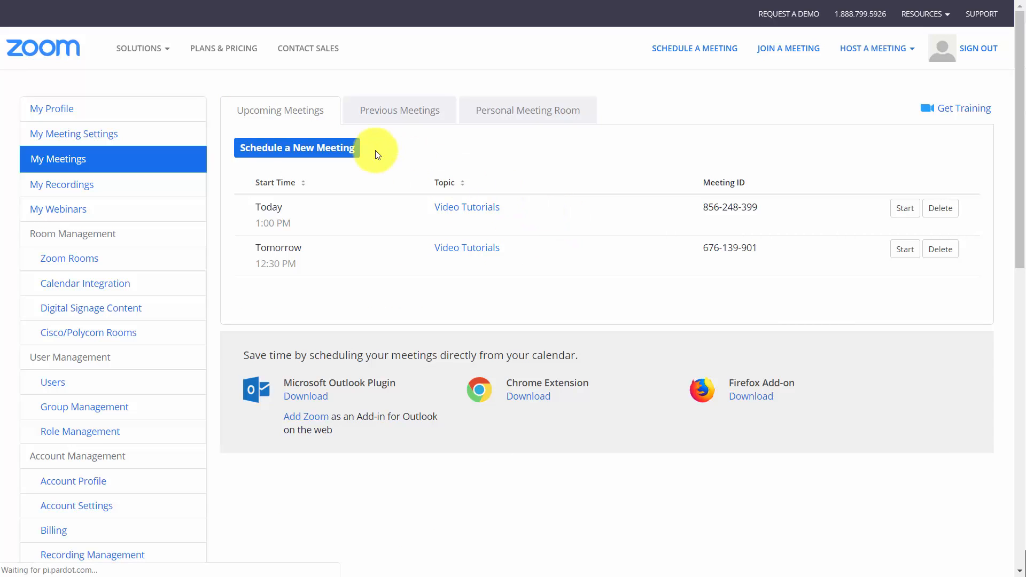
left_click(903, 209)
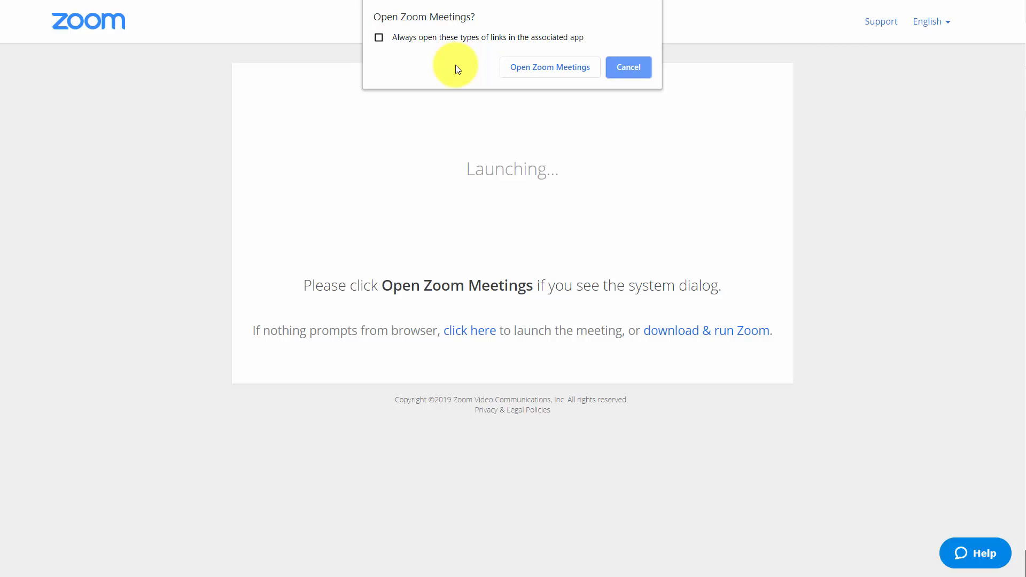
left_click(378, 39)
left_click(525, 71)
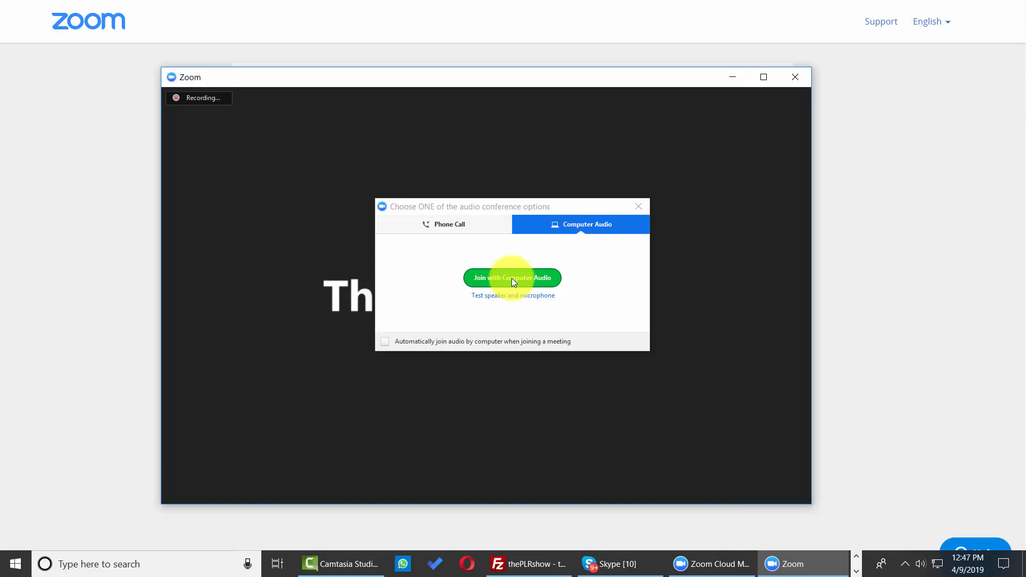
Choose to join the meeting with computer audio, answering the recording alert with Join Audio
left_click(511, 277)
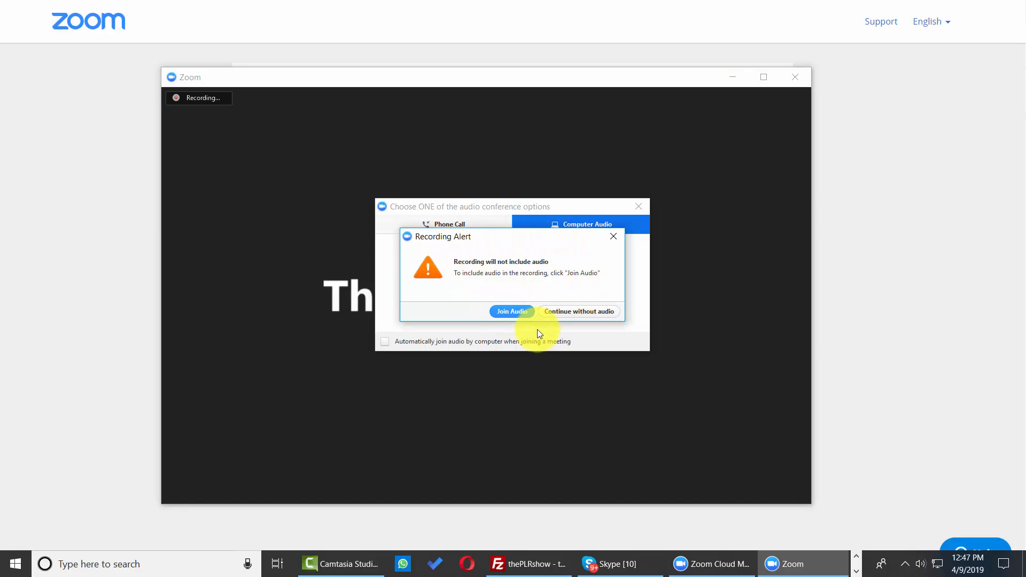
left_click(524, 314)
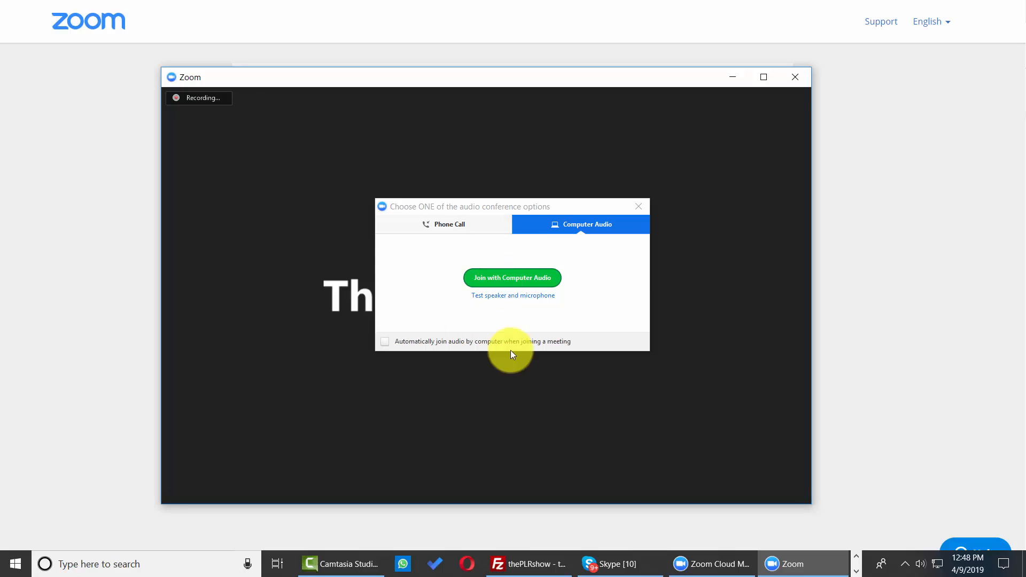
left_click(497, 281)
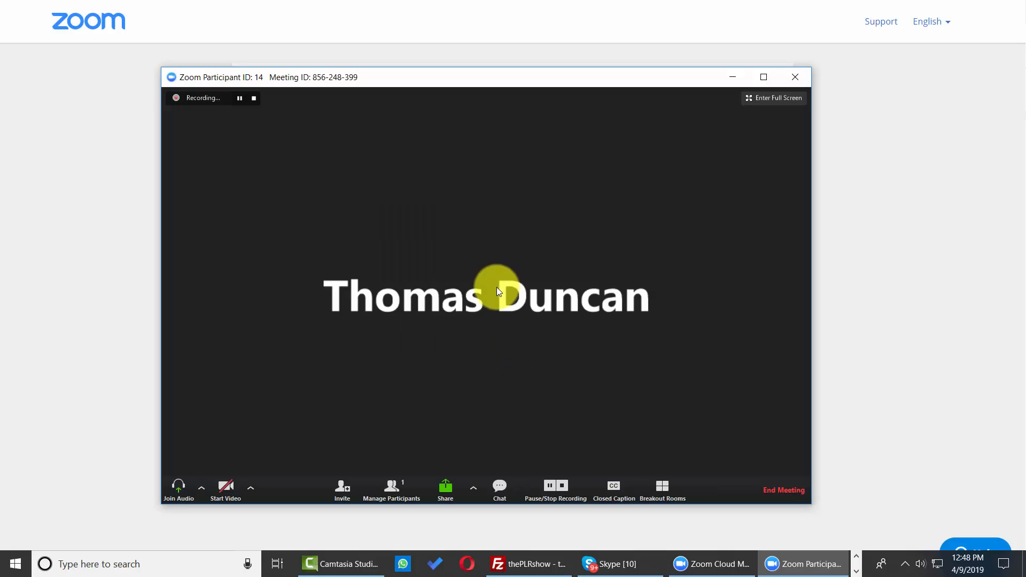
Examine the meeting's email invitation options and the advanced screen sharing options
left_click(343, 490)
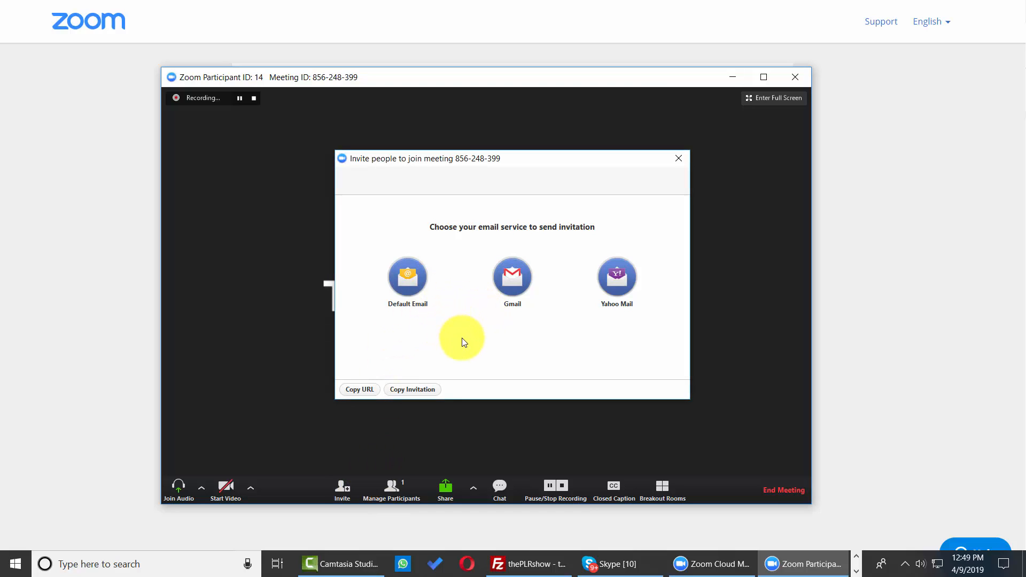
left_click(451, 484)
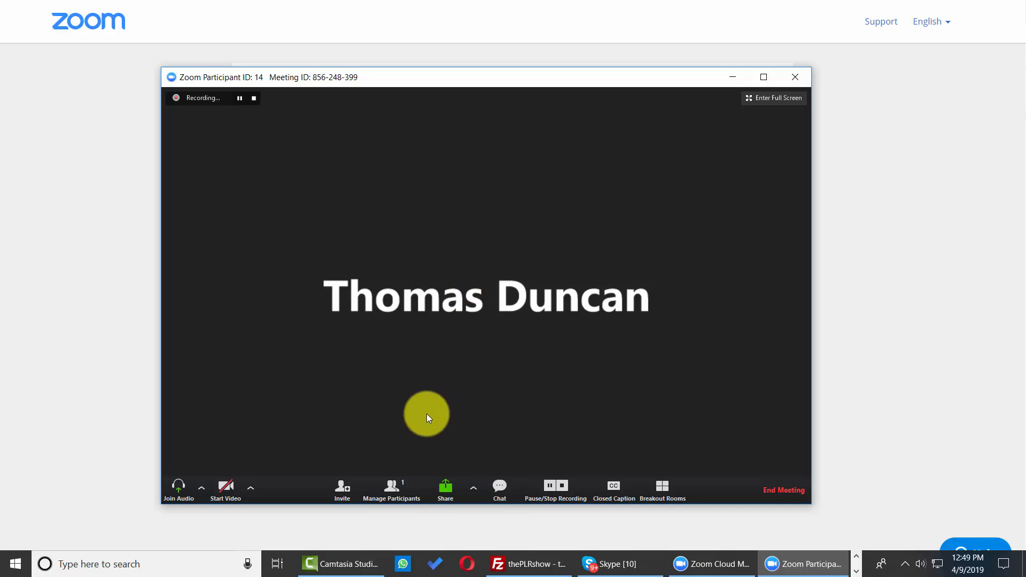
left_click(444, 489)
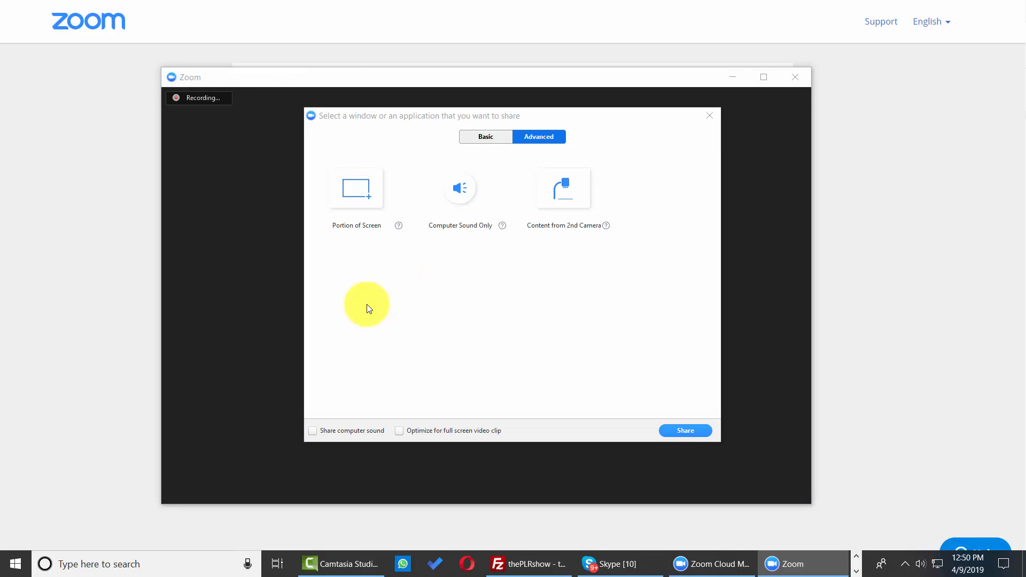
left_click(470, 236)
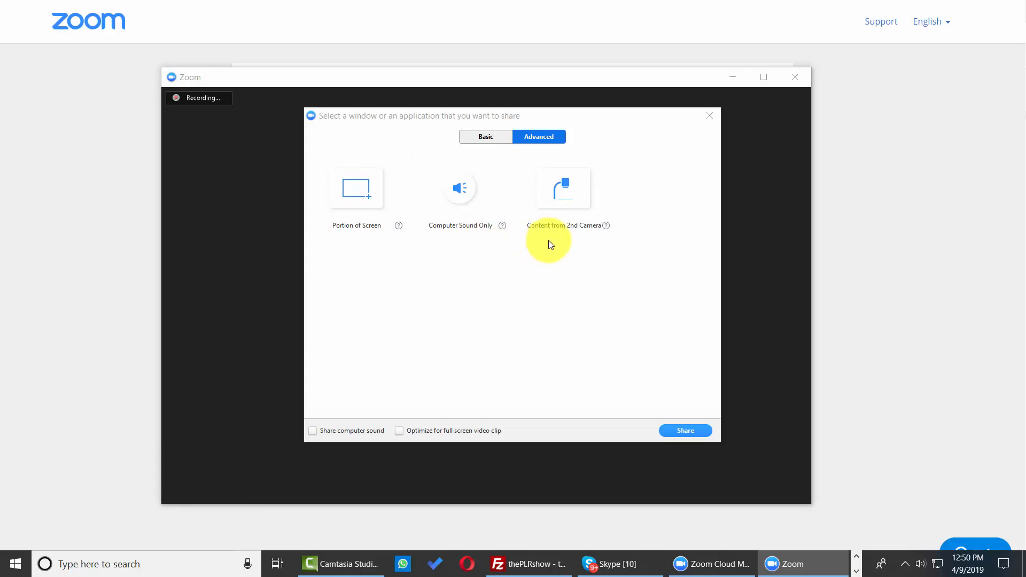
left_click(498, 492)
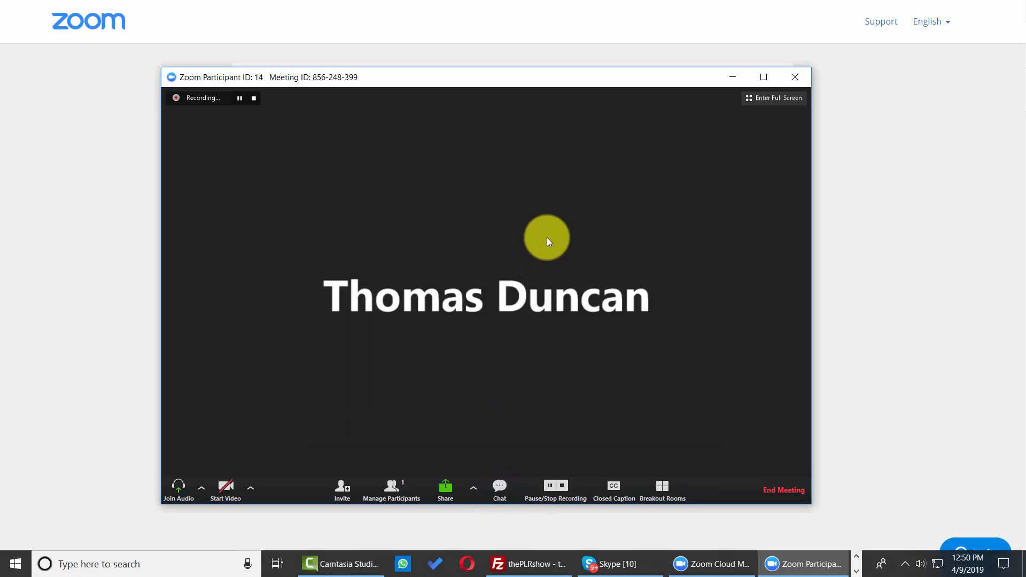
Show the group chat and look over the Closed Caption and Breakout Rooms controls in the meeting
left_click(499, 487)
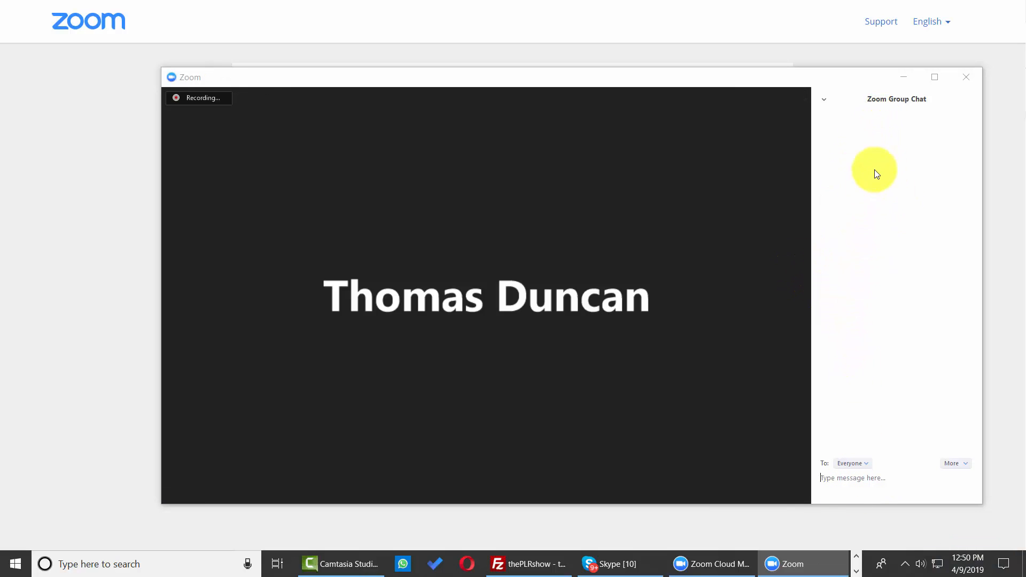
left_click(841, 487)
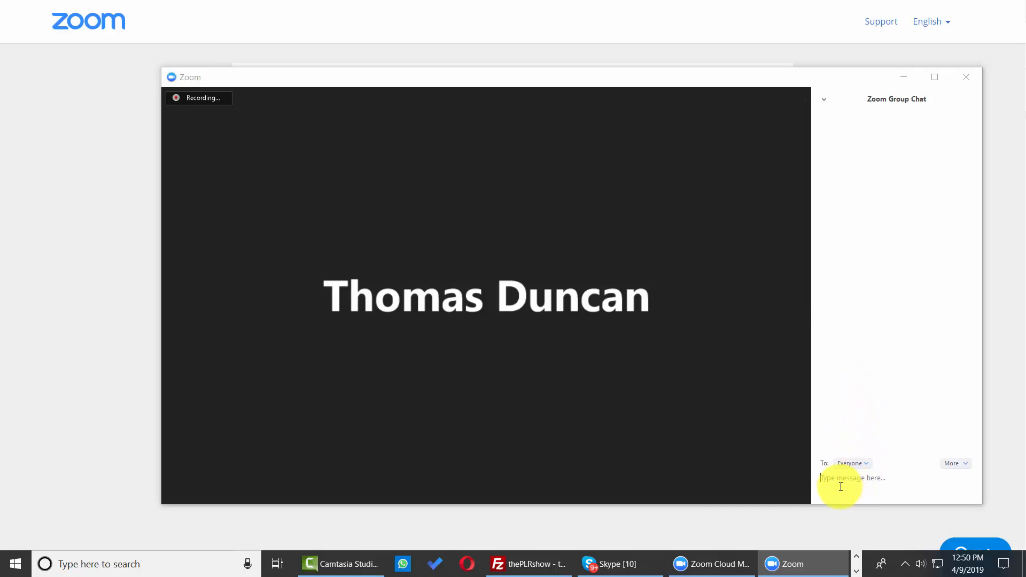
mouse_move(637, 436)
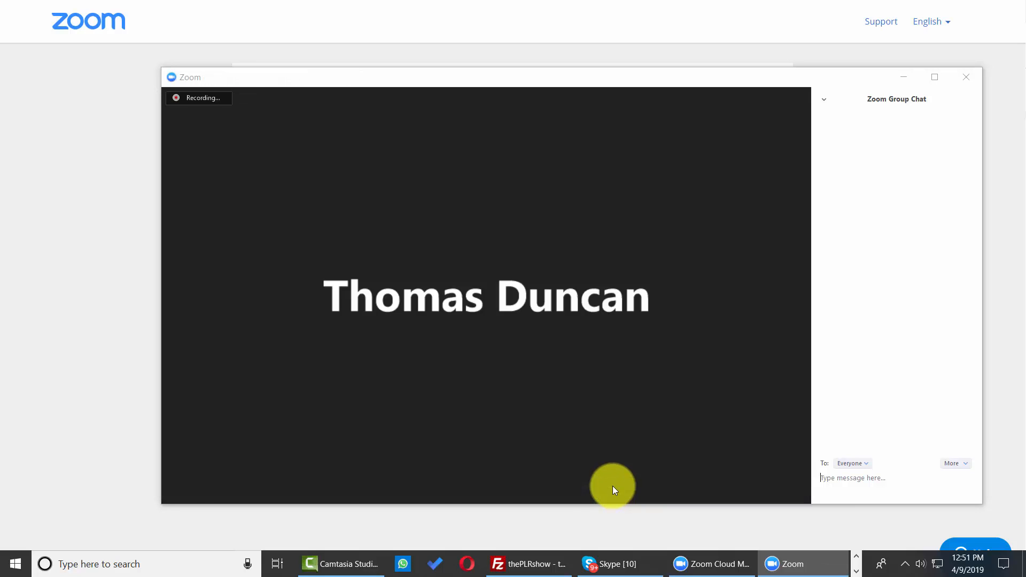
mouse_move(612, 478)
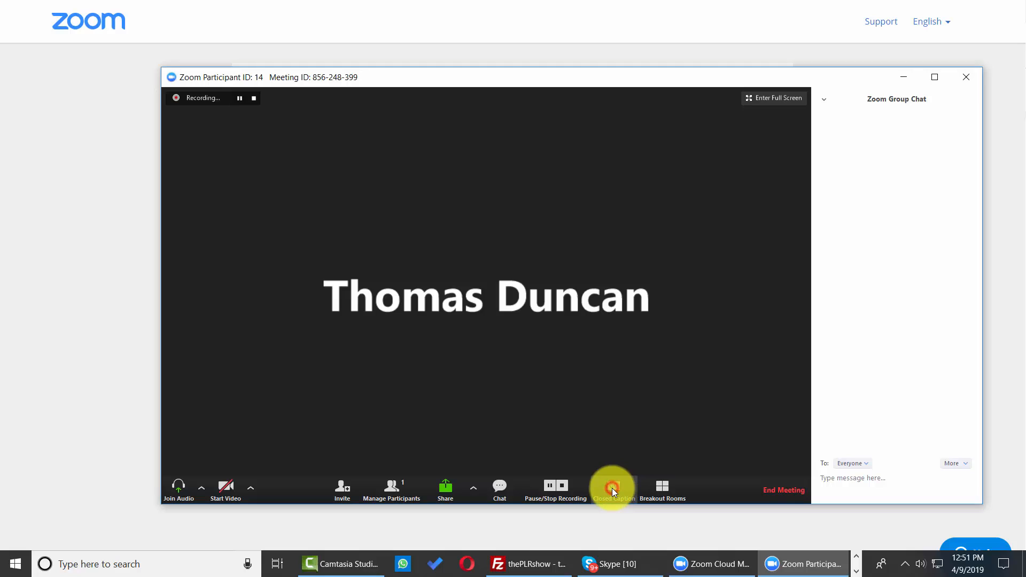
left_click(612, 489)
mouse_move(682, 368)
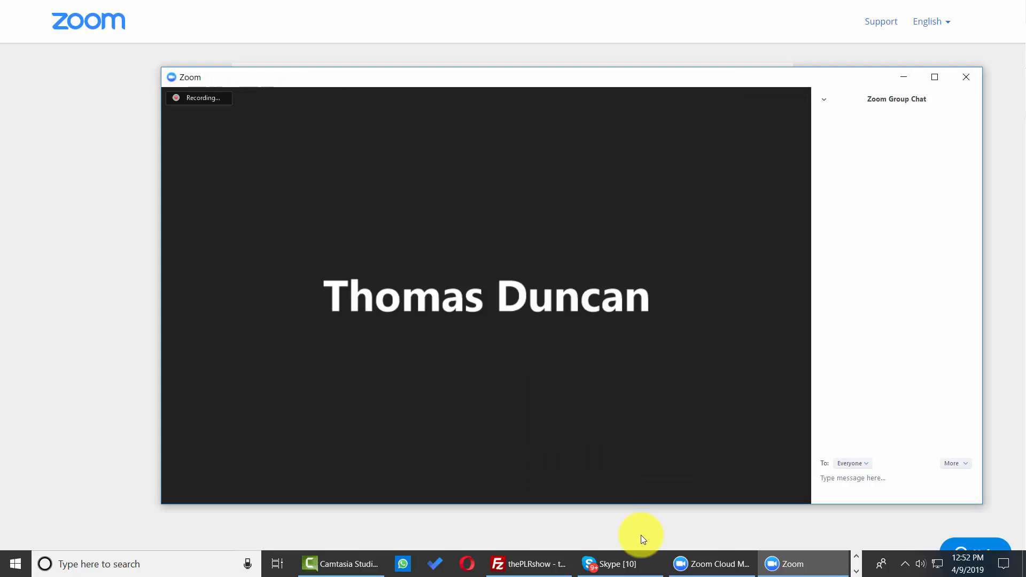
mouse_move(671, 489)
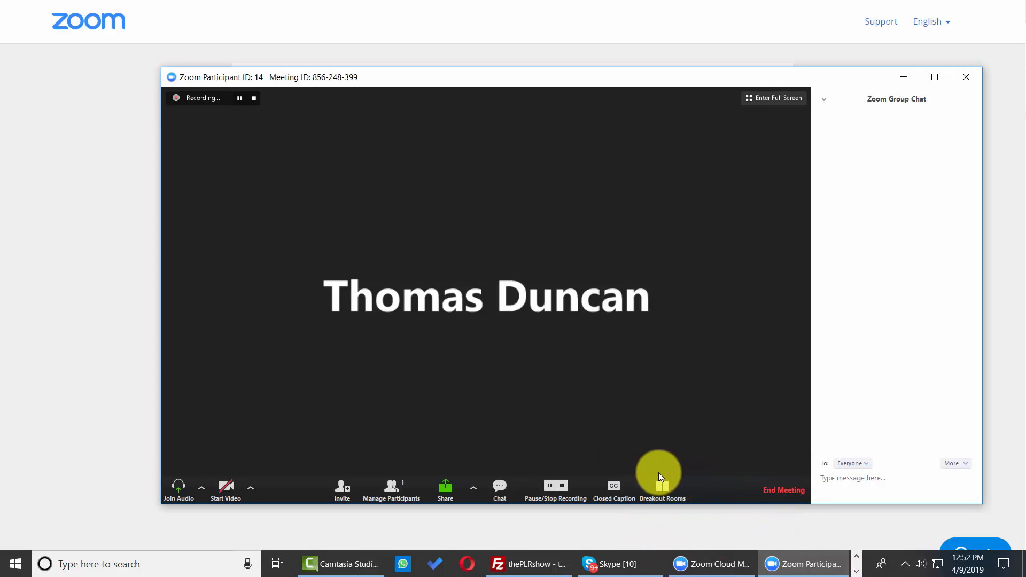
End the meeting for all and browse for the folder in which to save the recorded files
left_click(781, 491)
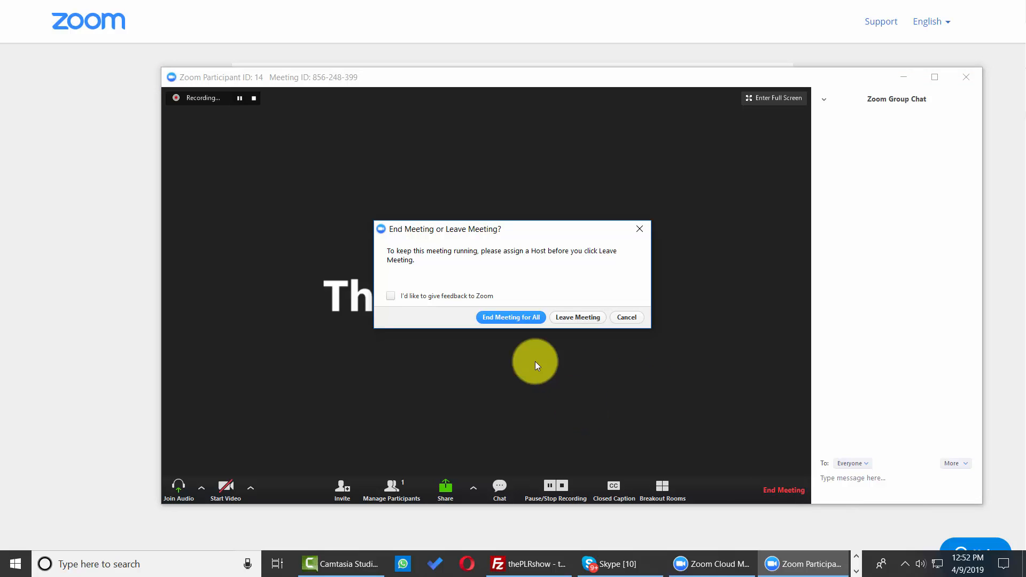
left_click(512, 318)
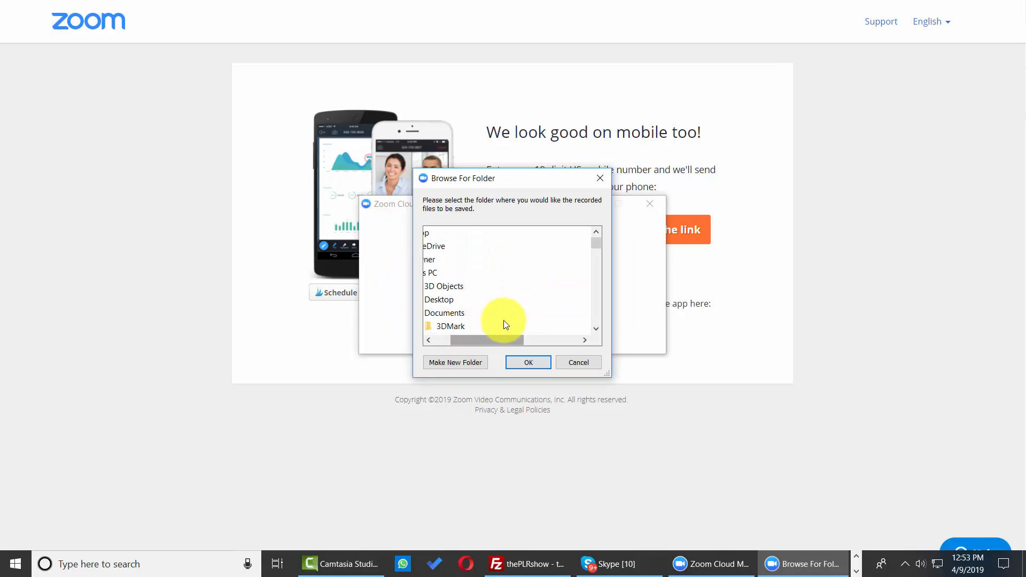
left_click_drag(499, 342, 472, 348)
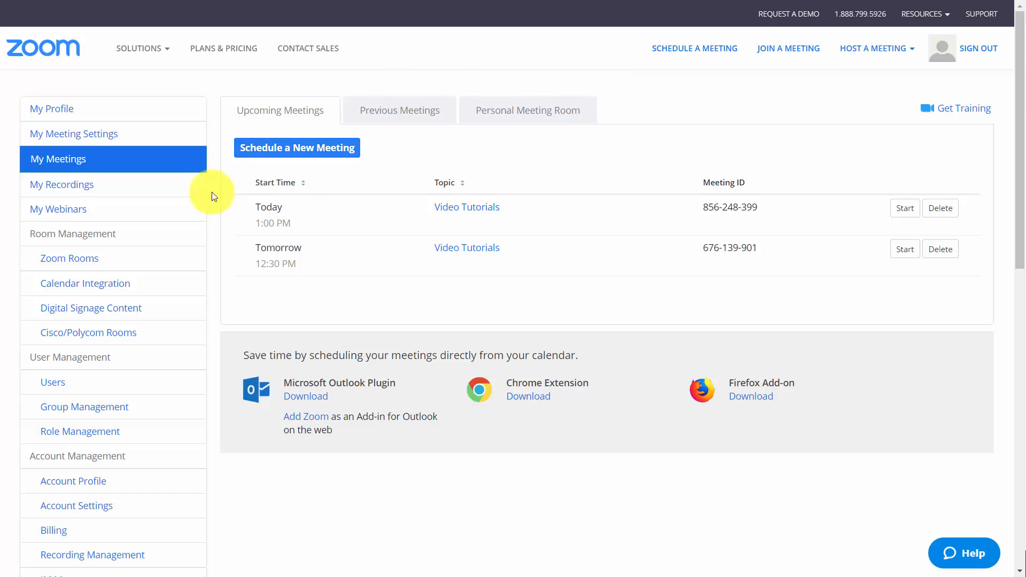
Go to the account's billing plans and start adding the Webinar add-on
left_click(58, 211)
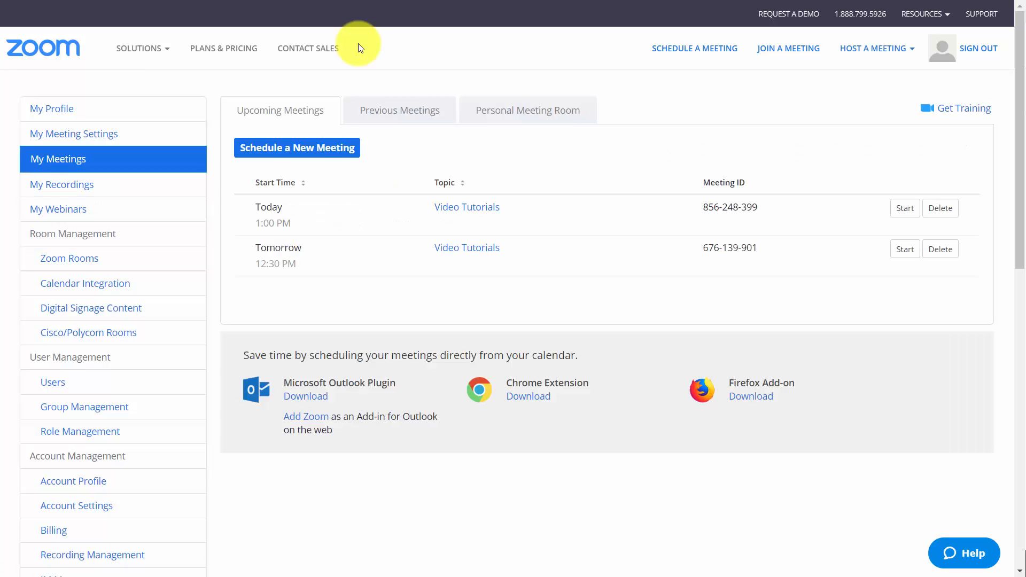
left_click(56, 534)
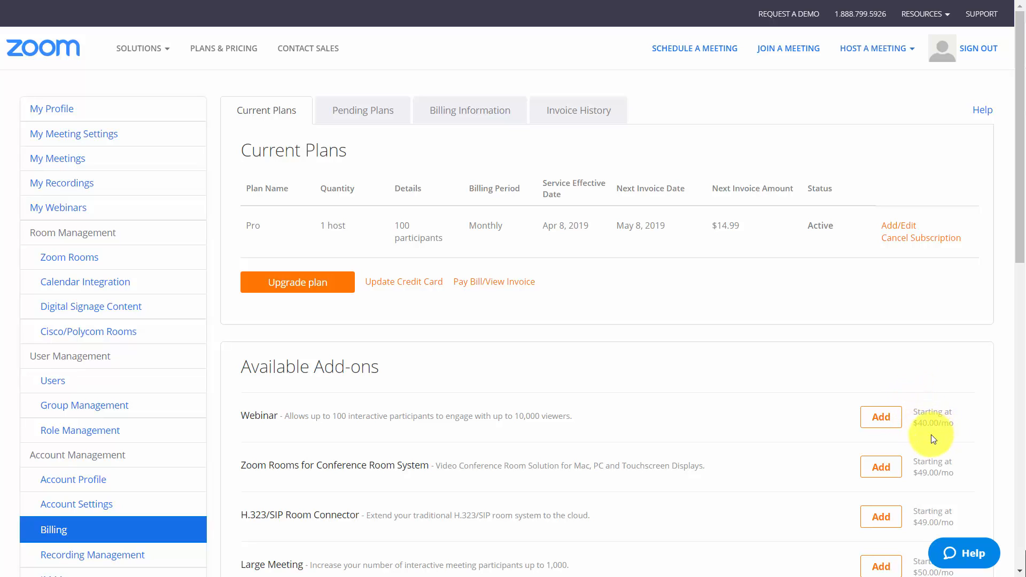
left_click(876, 422)
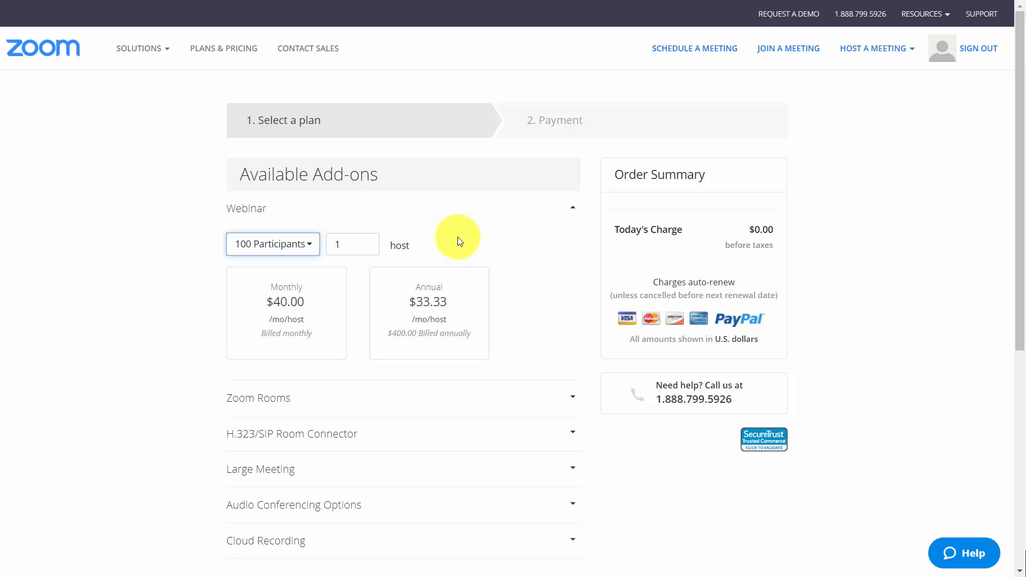
Review the webinar capacities, keep 100 participants for 1 host, choose the Monthly plan, and continue with the order
left_click(310, 246)
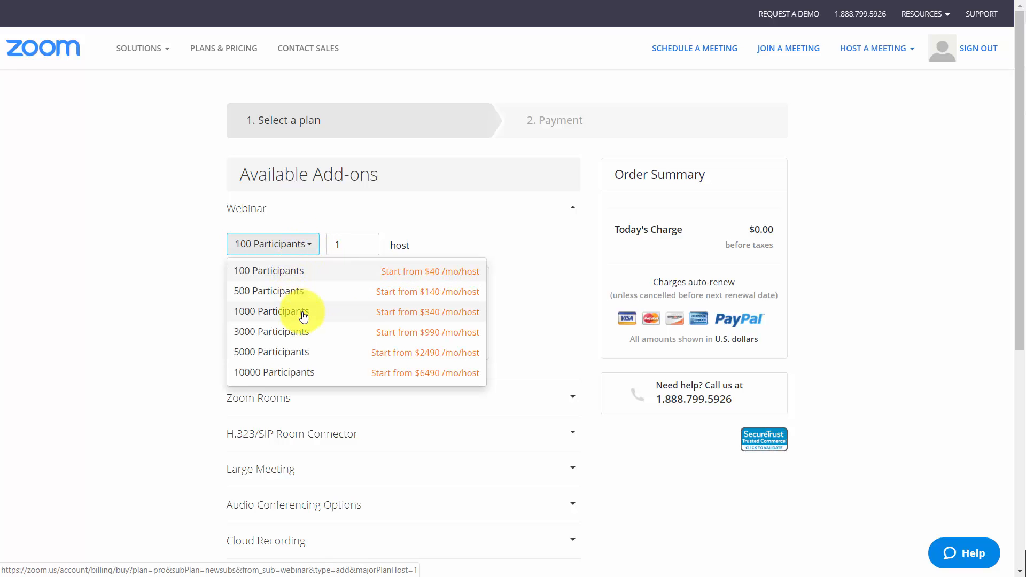
left_click(212, 224)
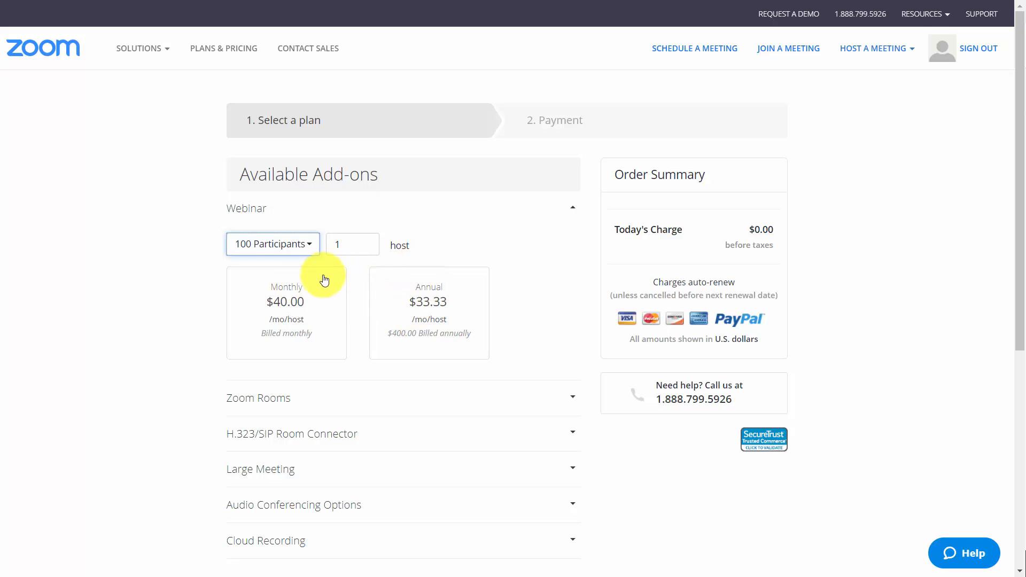
left_click(308, 289)
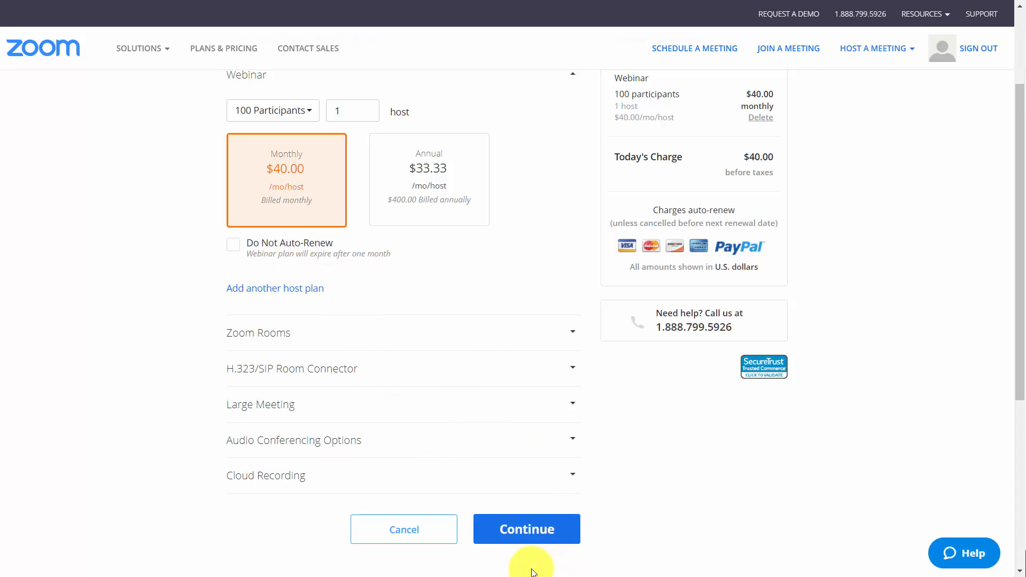
left_click(522, 554)
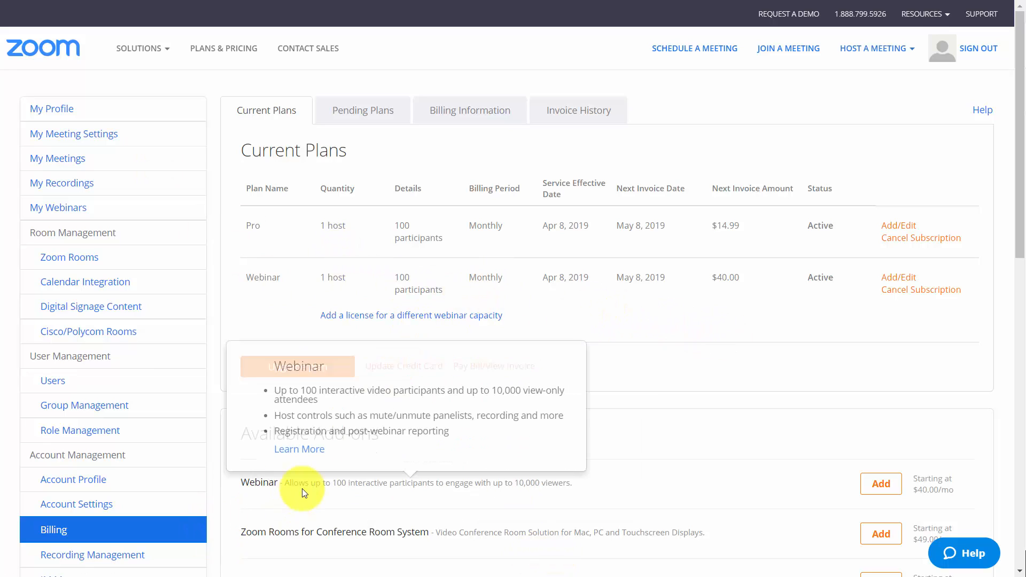
Check the My Webinars page, and enable the Webinar feature with 100 capacity for the account owner in user management
mouse_move(347, 486)
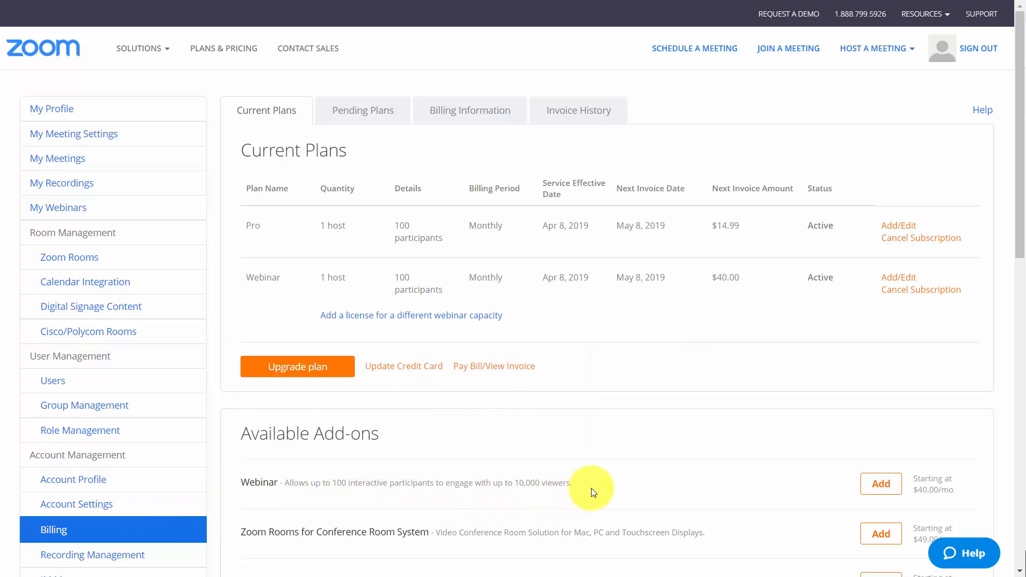
left_click(71, 208)
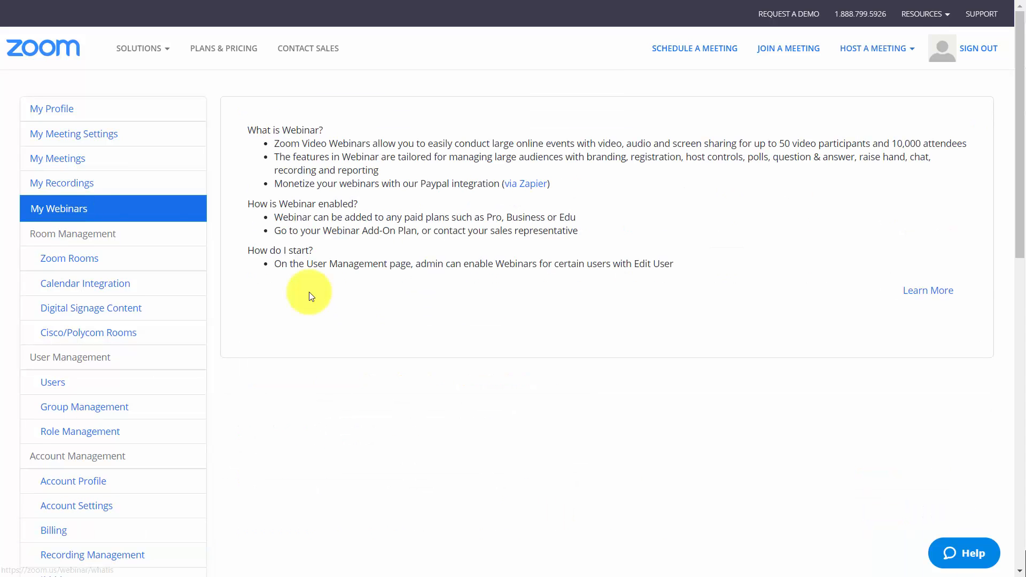
left_click(59, 383)
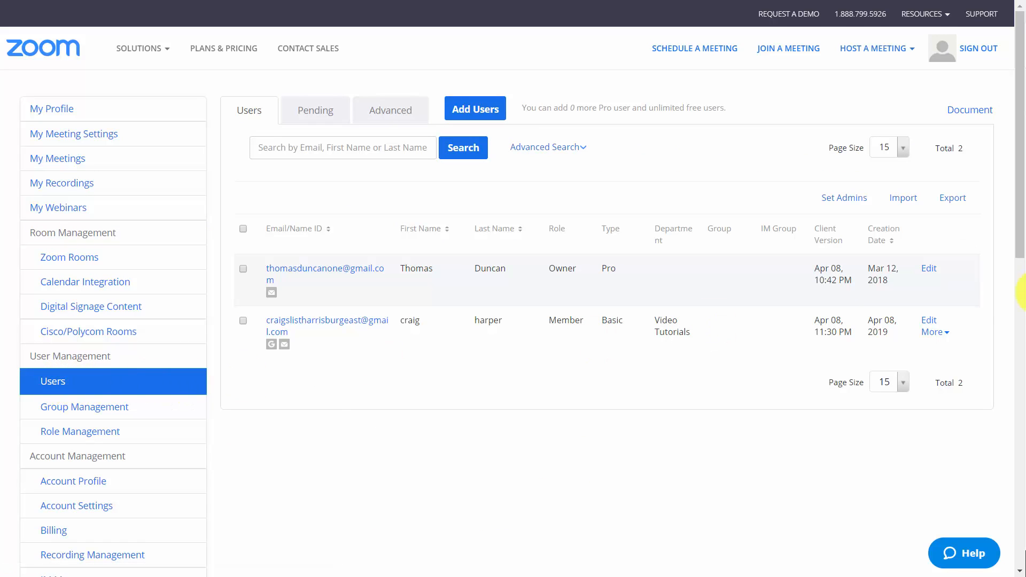
left_click(930, 270)
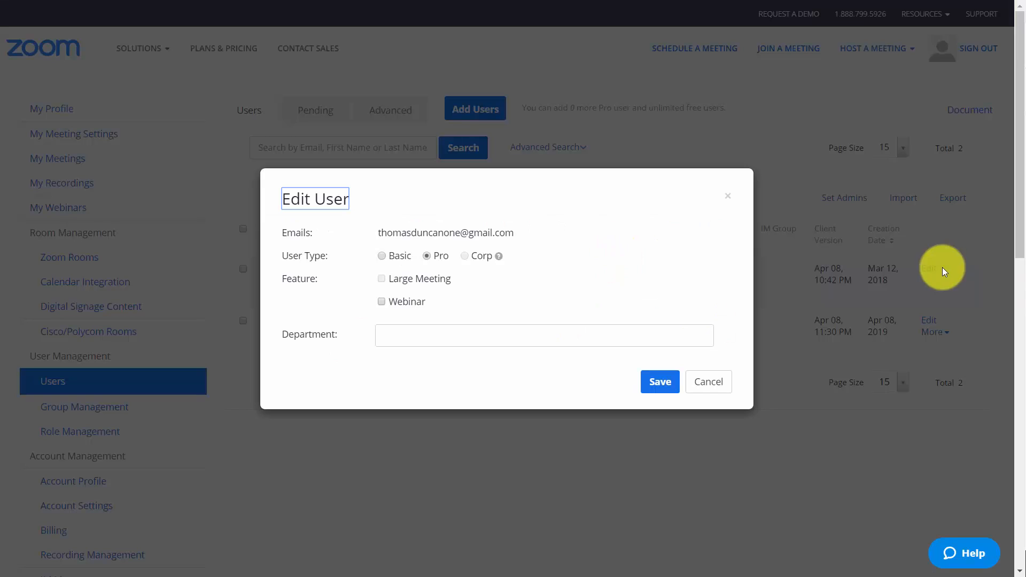
left_click(383, 301)
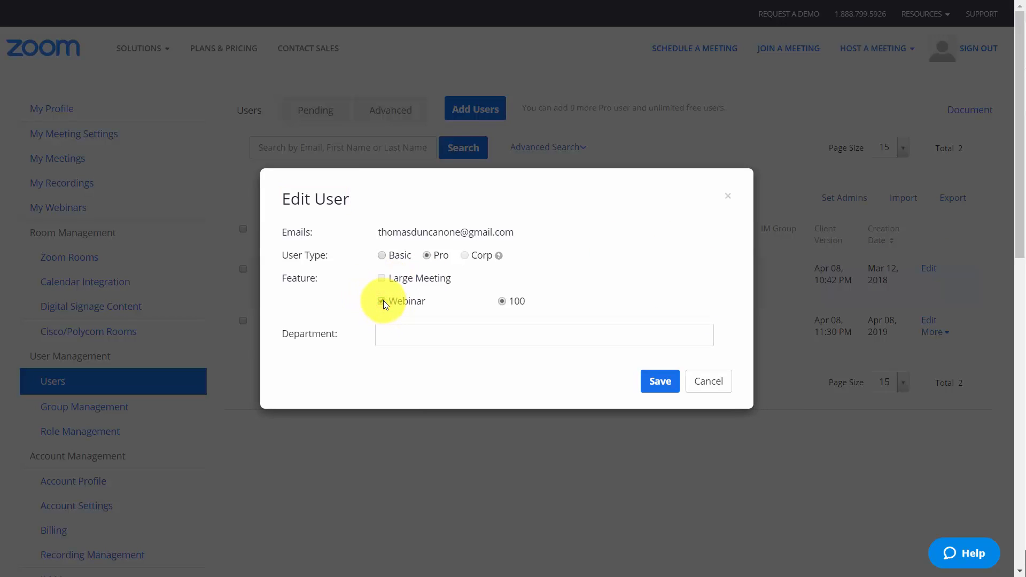
left_click(663, 383)
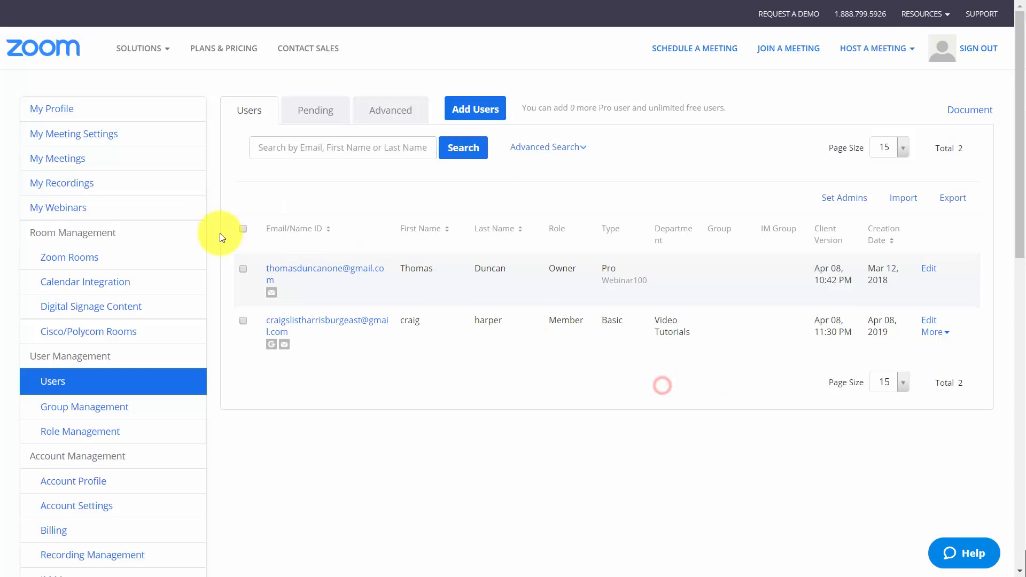
Create a one-hour webinar with topic "Video Tutorials" and description "How to use them properly." for 04/09/2019 at 3:00 PM Eastern, not recurring
left_click(85, 213)
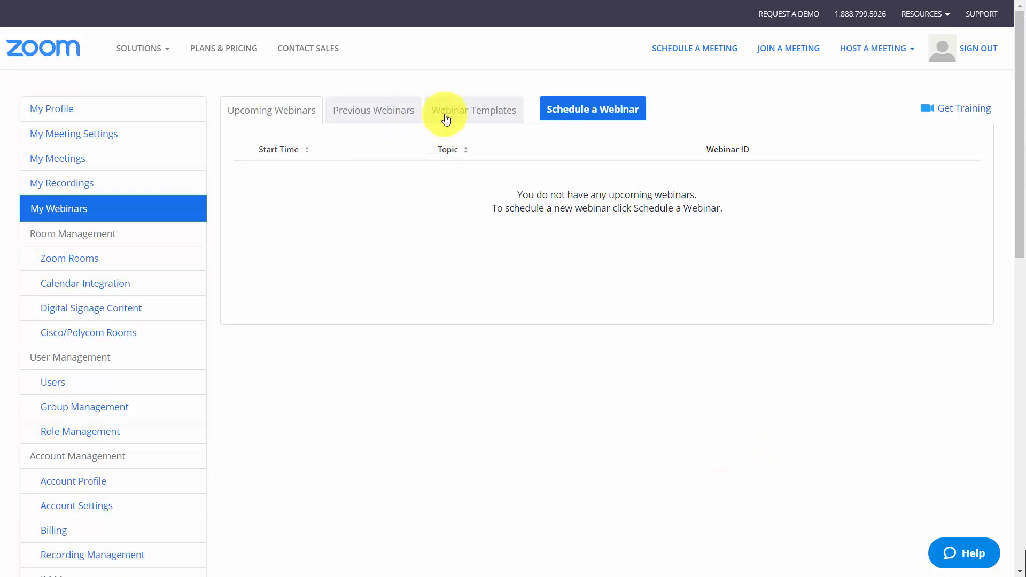
left_click(592, 115)
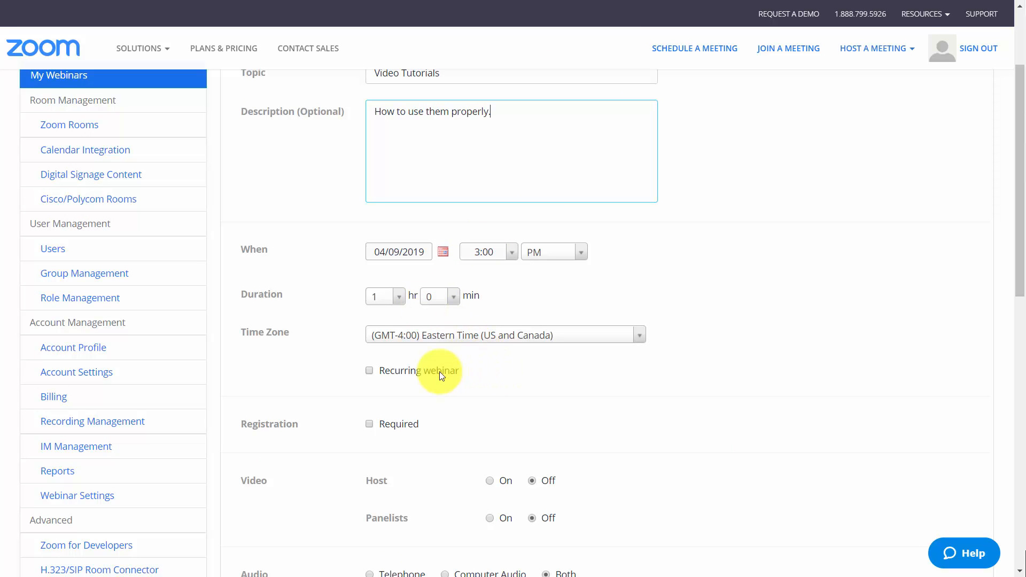
left_click(370, 371)
left_click(369, 371)
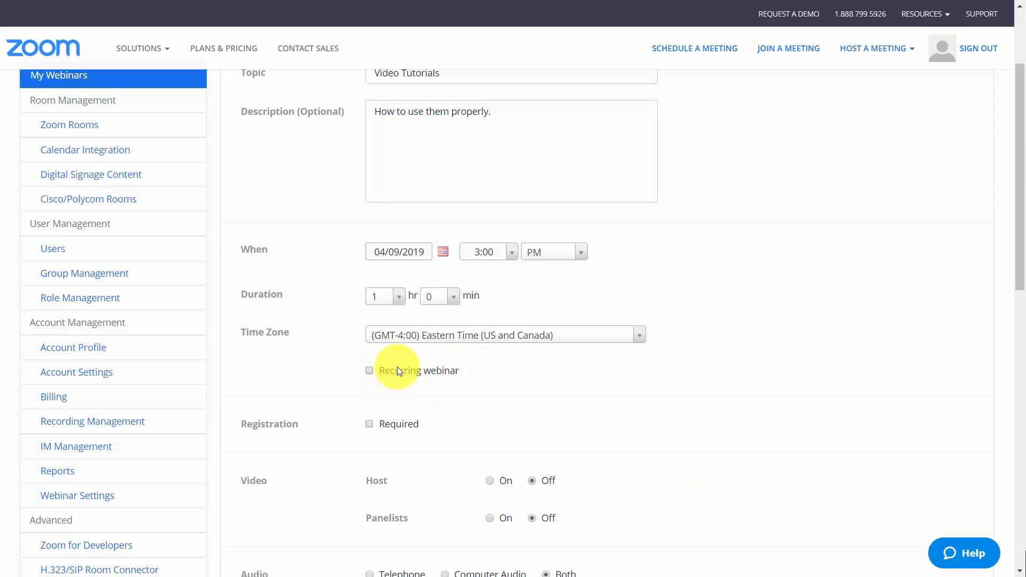
Require registration, enable the practice session, and schedule the webinar
scroll(406, 342, "down", 3)
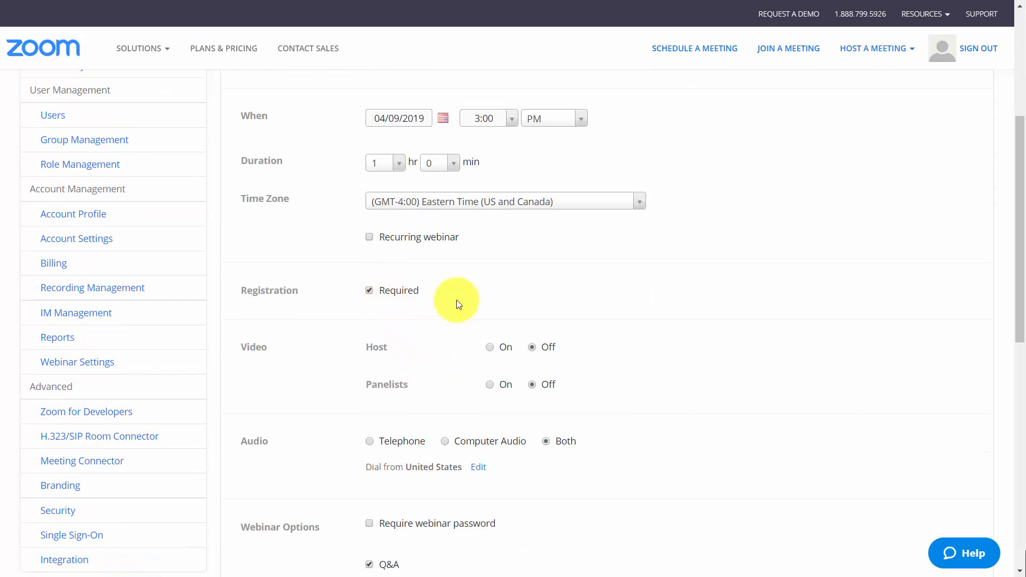
scroll(610, 281, "down", 1)
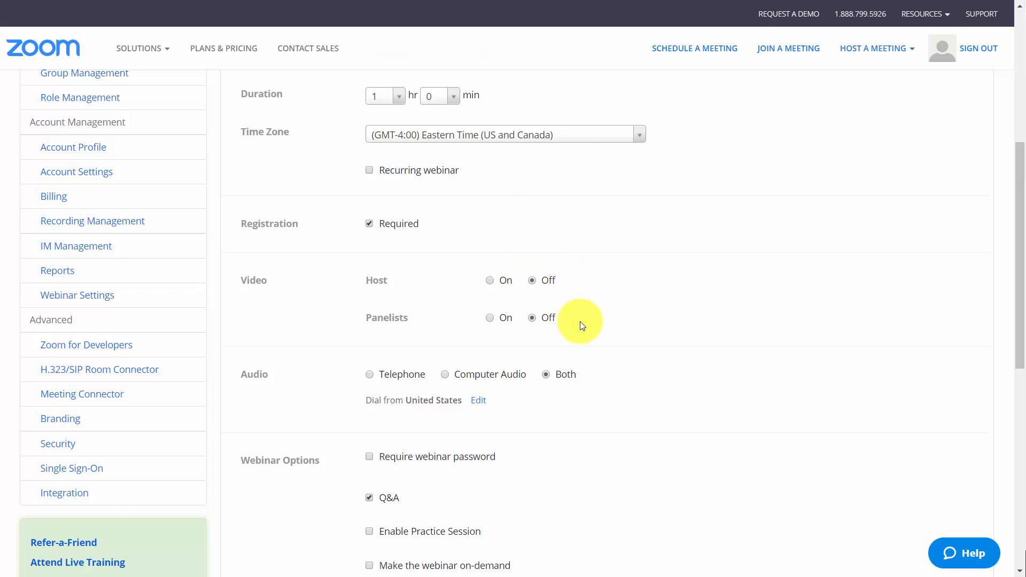
scroll(580, 321, "down", 1)
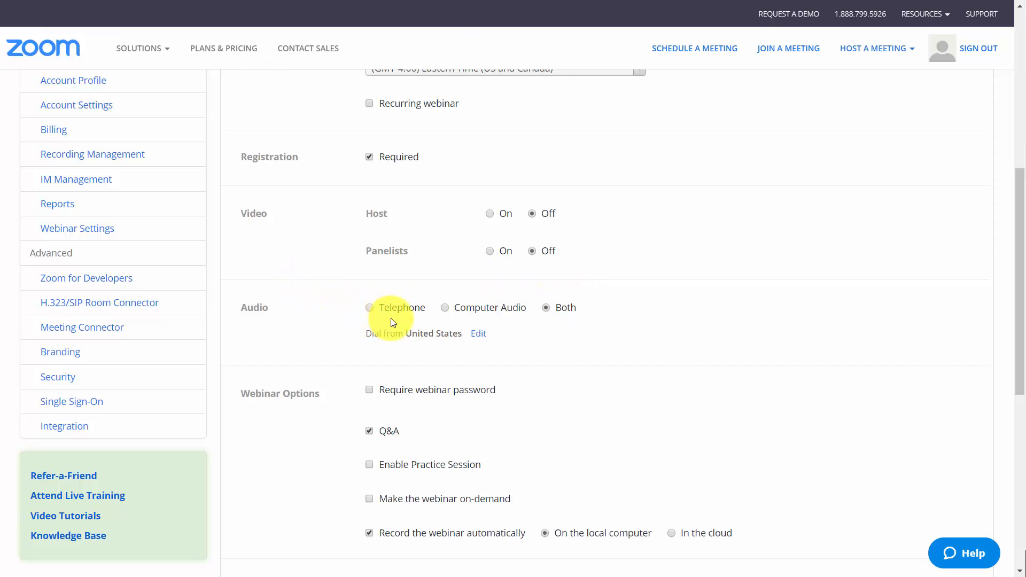
scroll(403, 318, "down", 4)
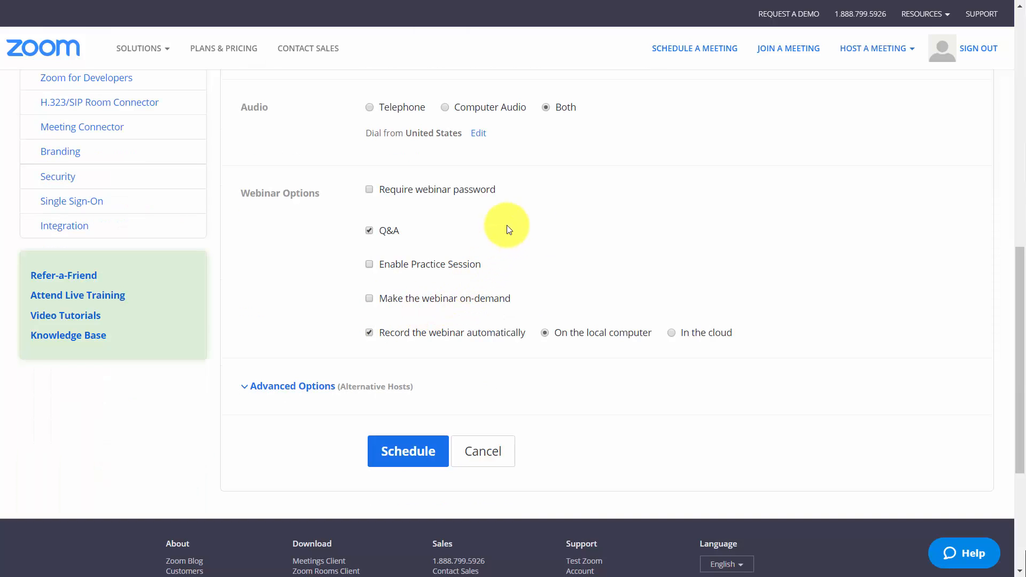
left_click(373, 260)
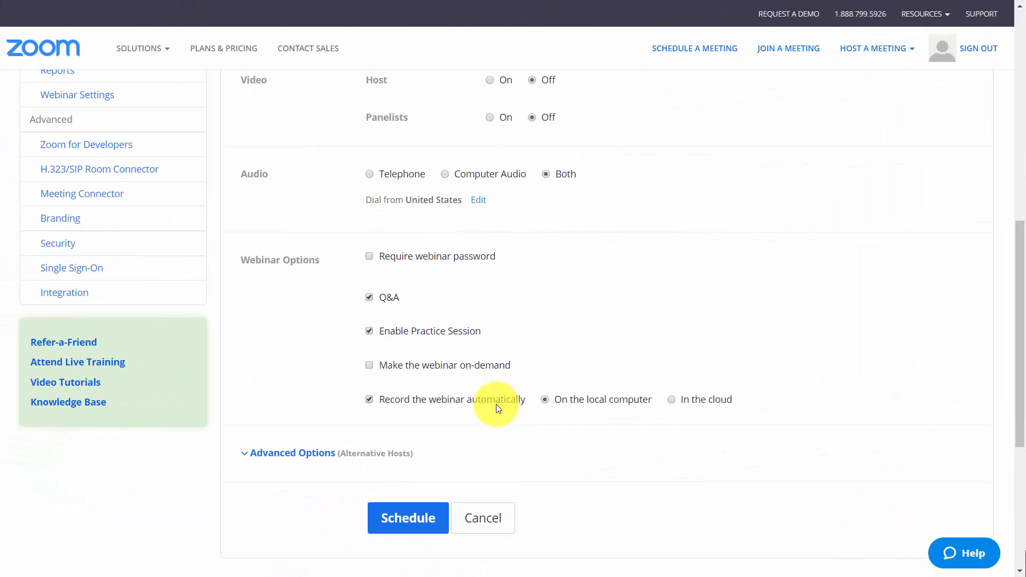
left_click(401, 521)
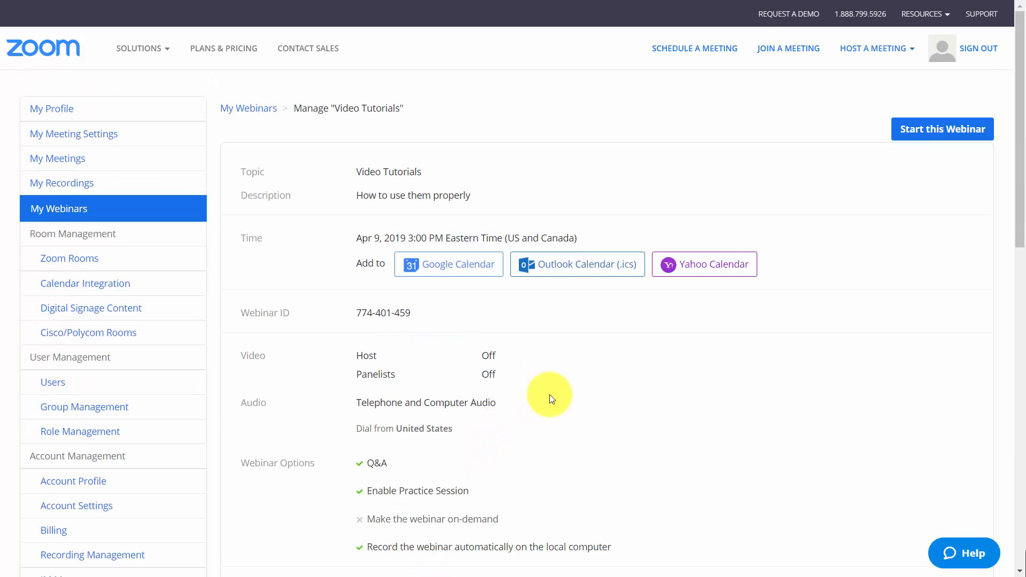
Review the scheduled webinar's summary, invitations, email settings and branding options
scroll(551, 399, "down", 8)
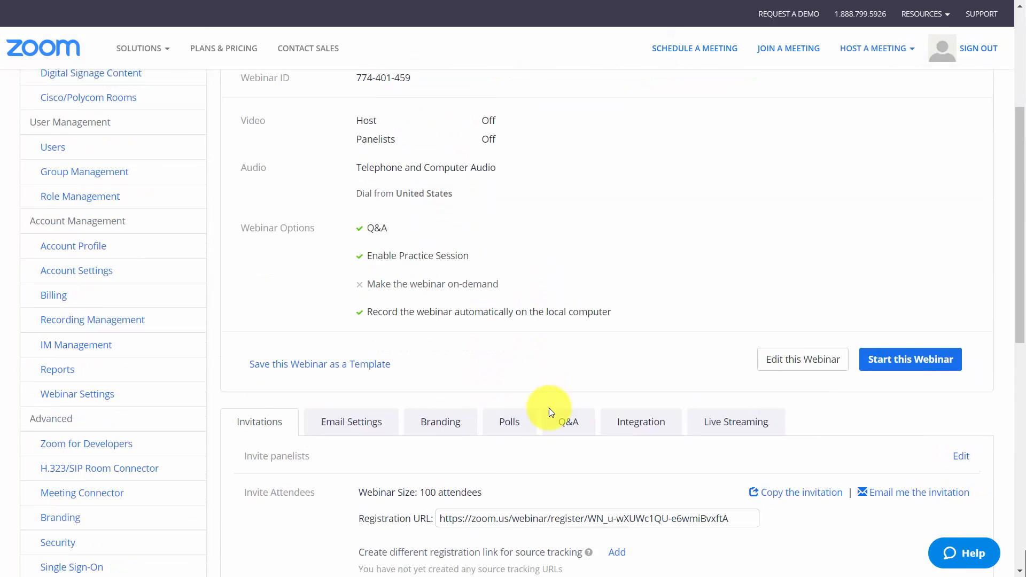
scroll(549, 410, "down", 3)
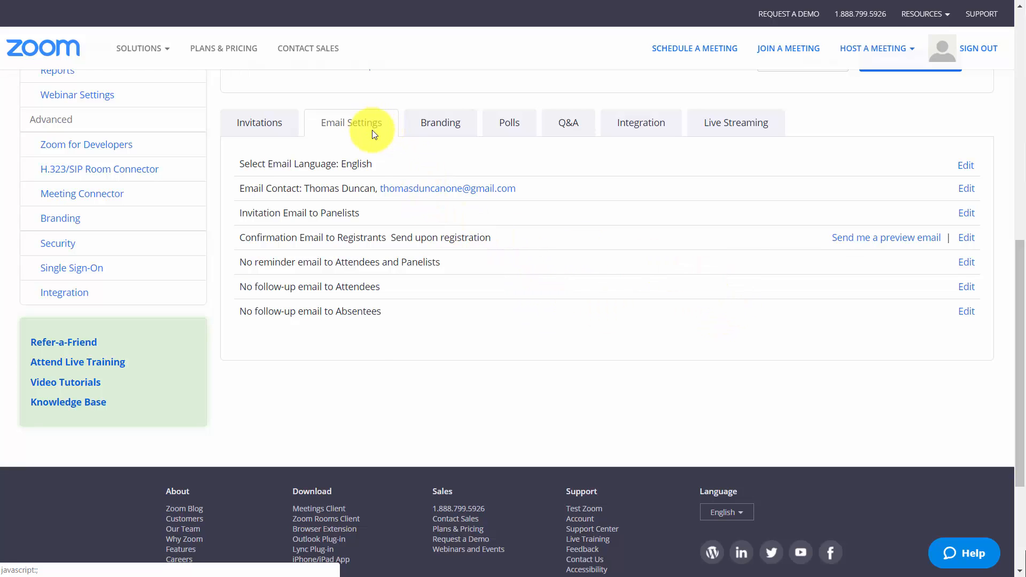
left_click(440, 124)
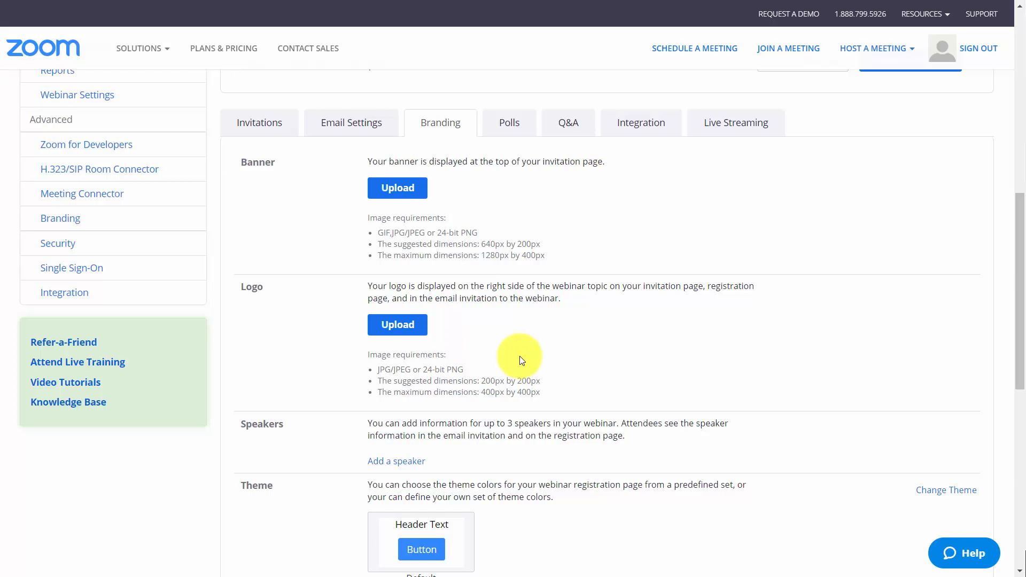
scroll(465, 332, "down", 5)
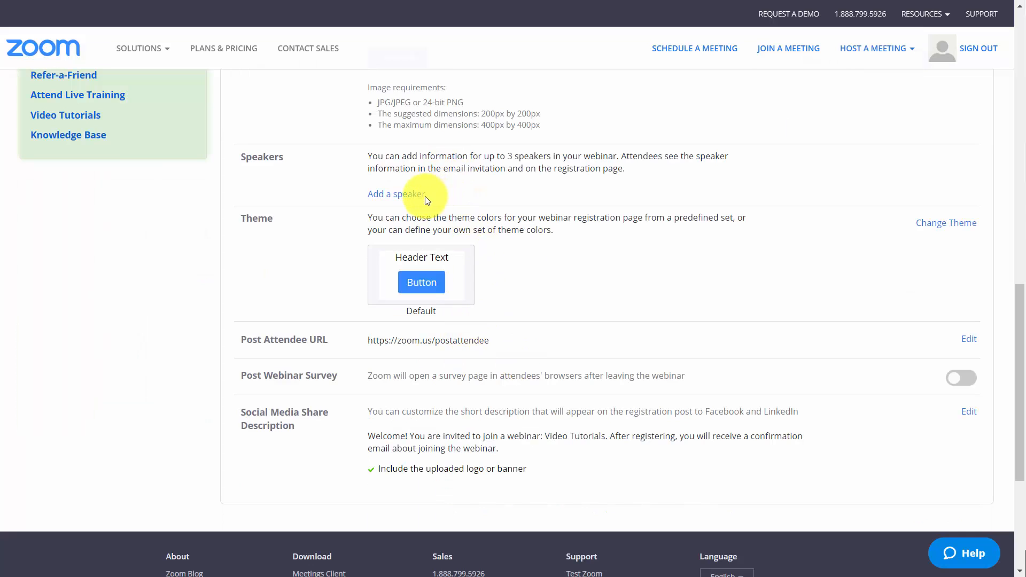
Look over the Add Speaker form and open the Post Attendee URL and Social Media Share Description for editing
left_click(411, 200)
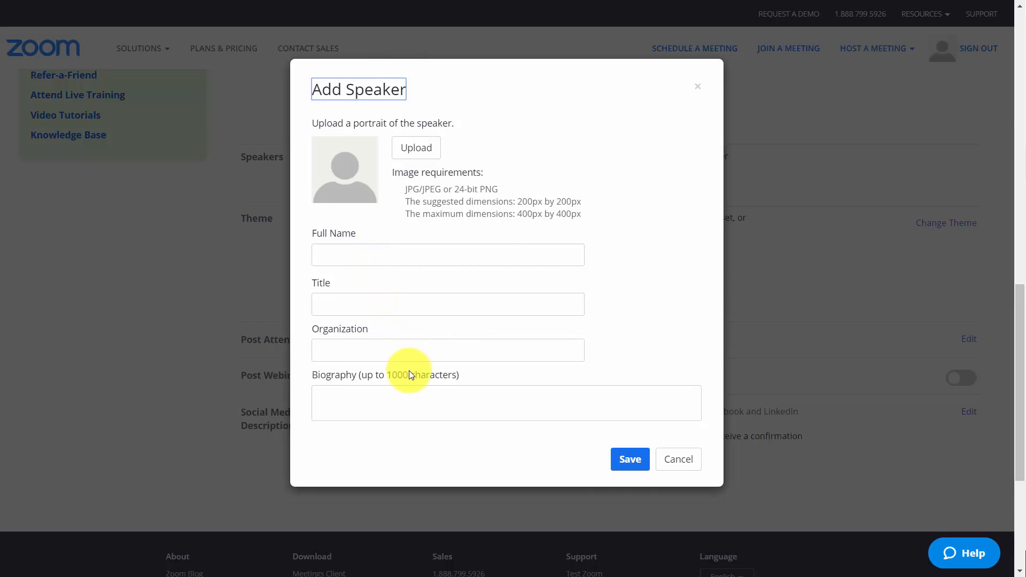
left_click(697, 86)
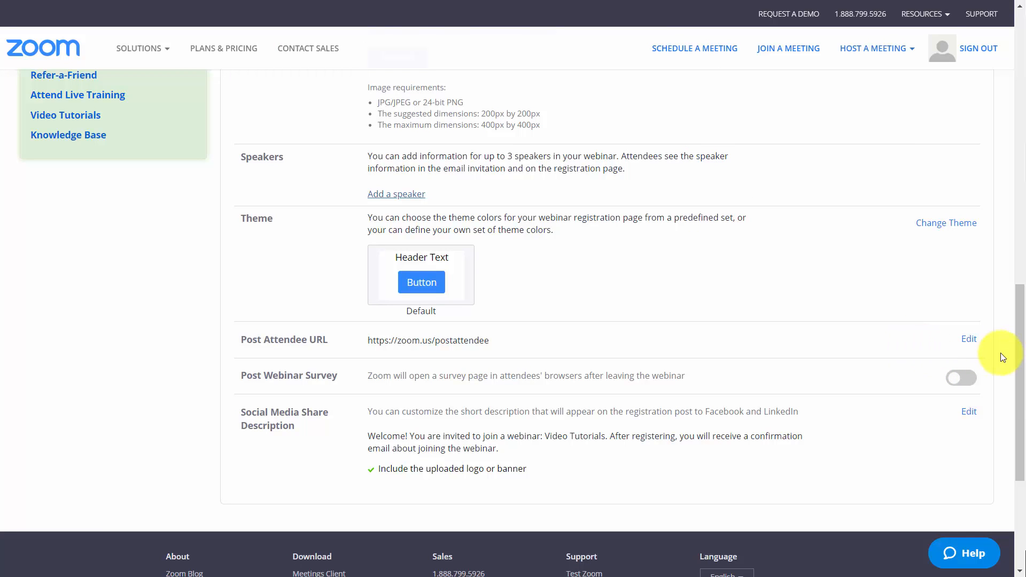
left_click(969, 340)
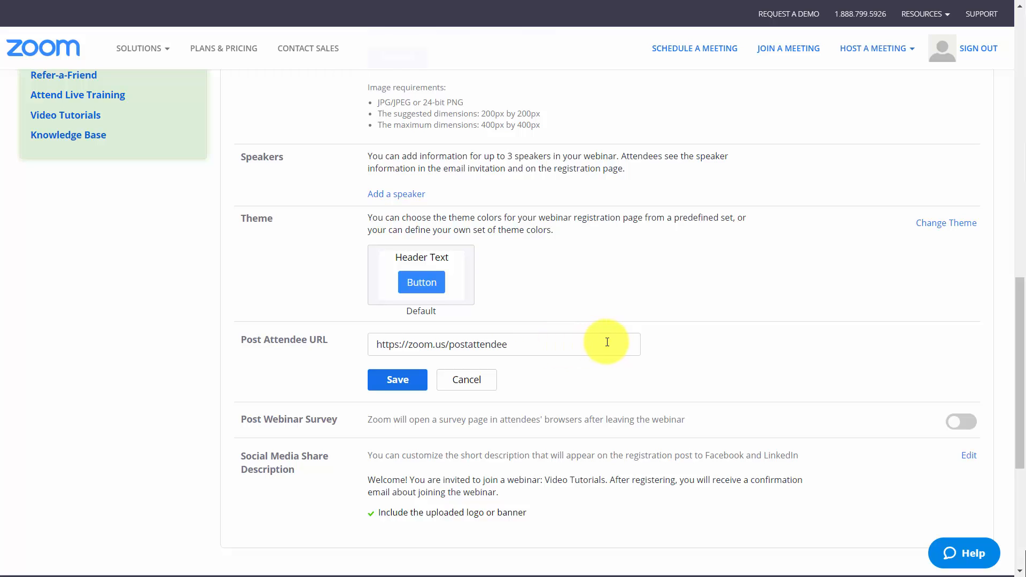
scroll(607, 342, "down", 4)
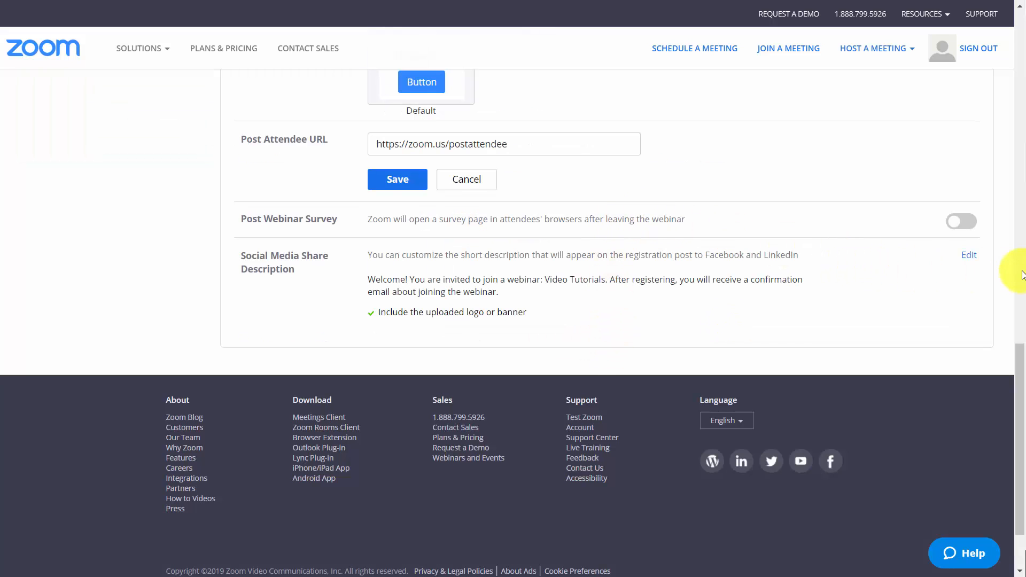
left_click(968, 261)
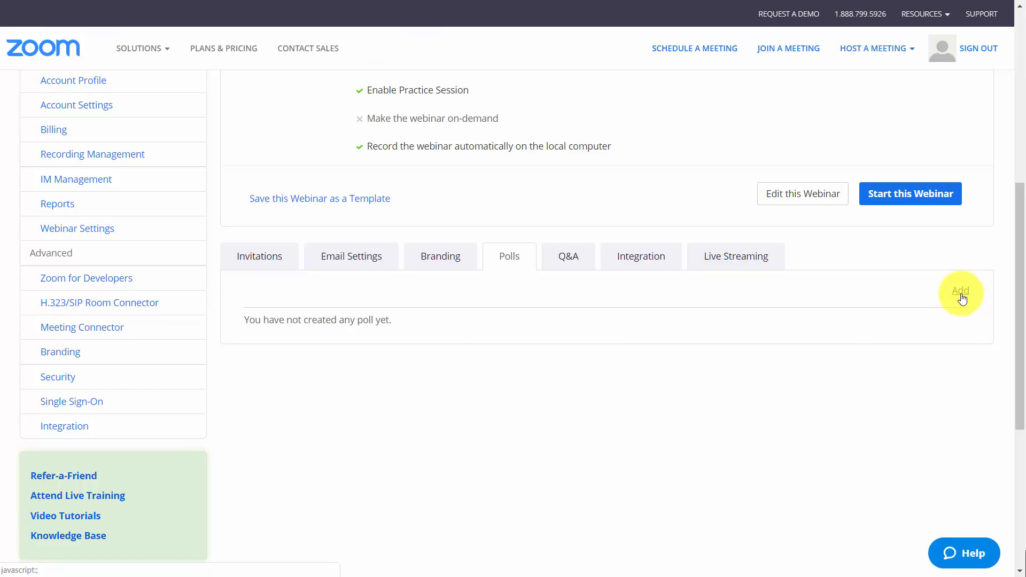
Examine the webinar's Polls, Q&A and Live Streaming settings
left_click(568, 256)
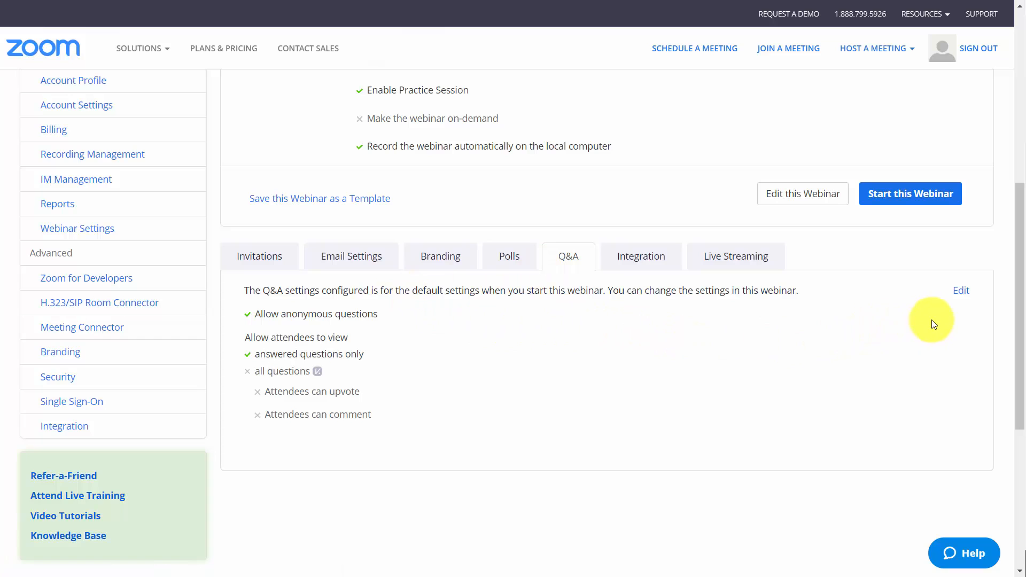
left_click(963, 292)
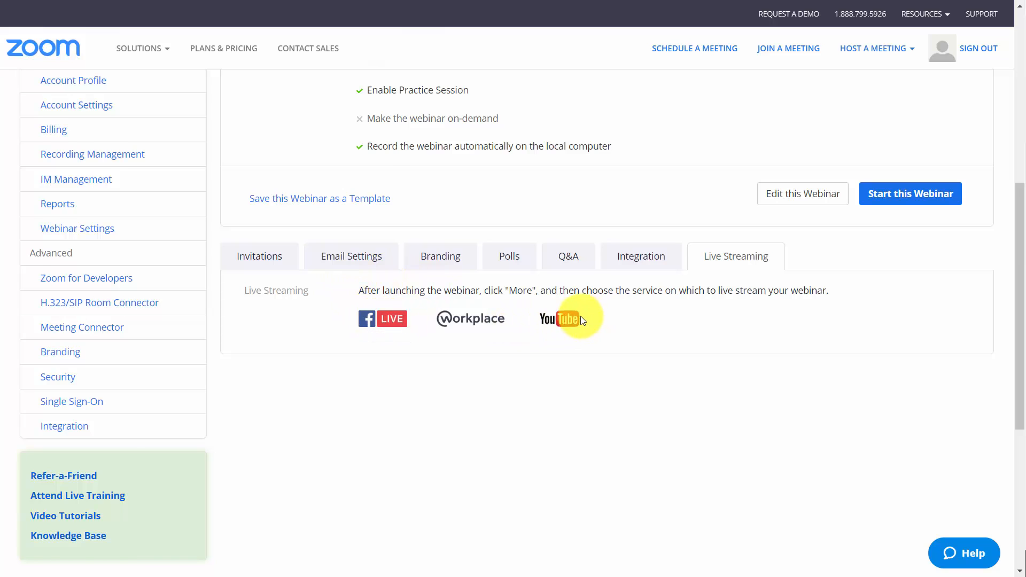
Start the Video Tutorials webinar, dismiss the audio conference options, and show the additional live streaming and invite options
scroll(555, 321, "up", 8)
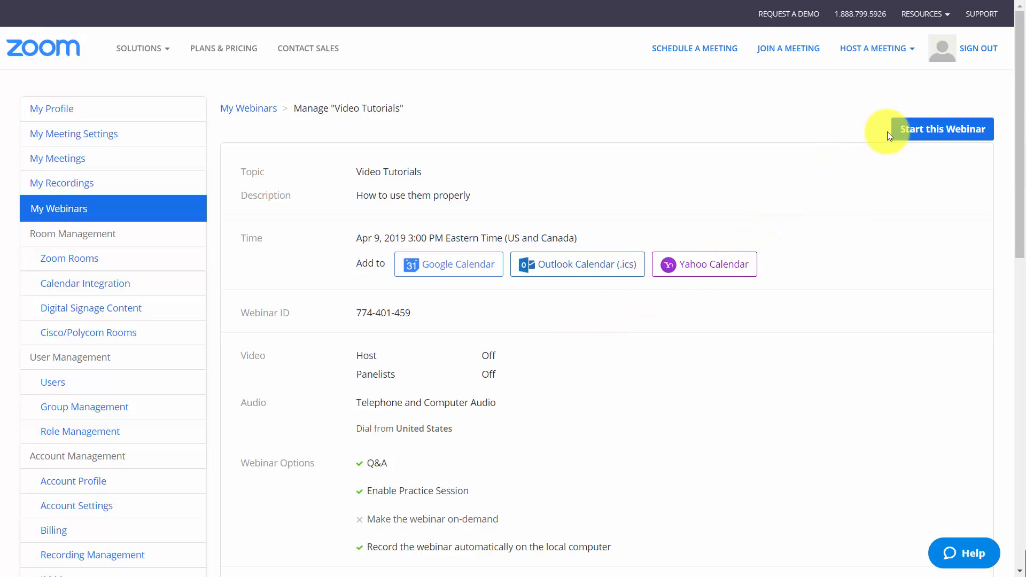
left_click(918, 134)
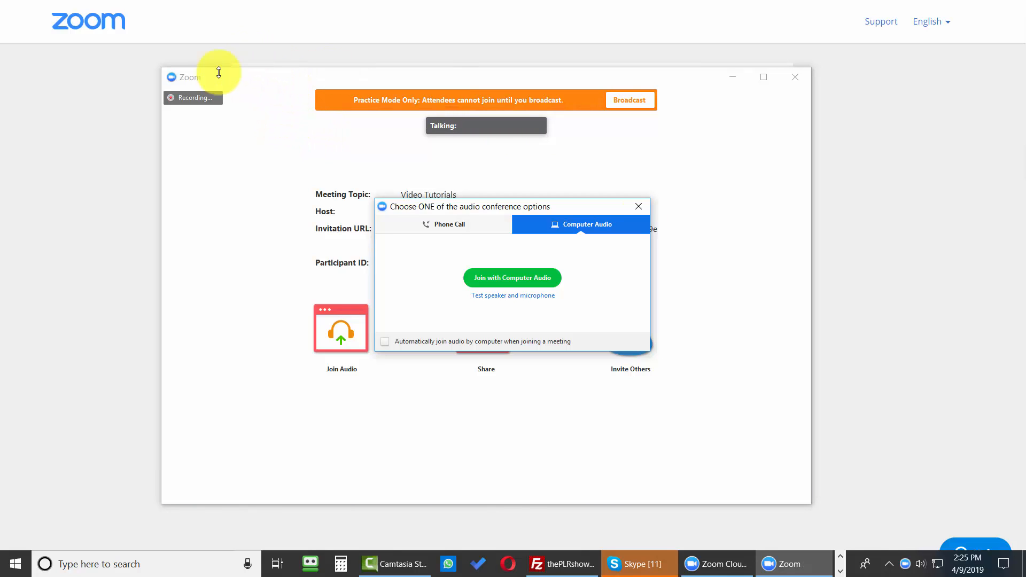
left_click(638, 206)
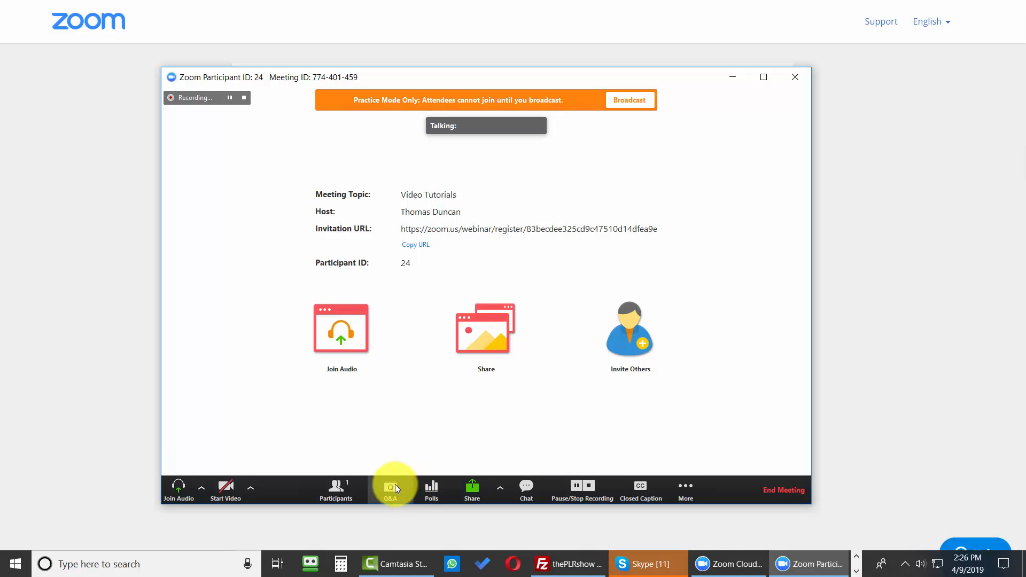
left_click(683, 489)
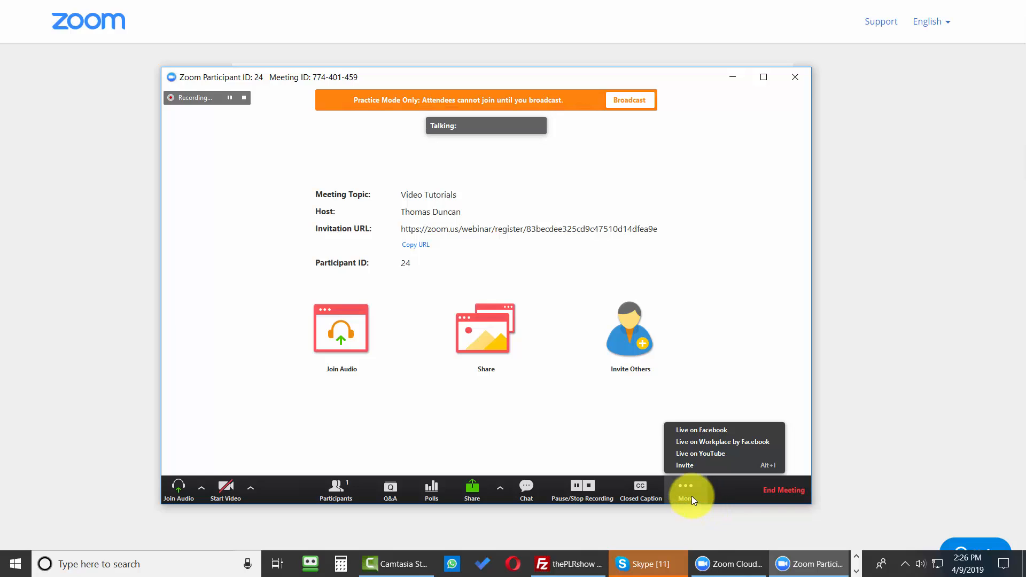
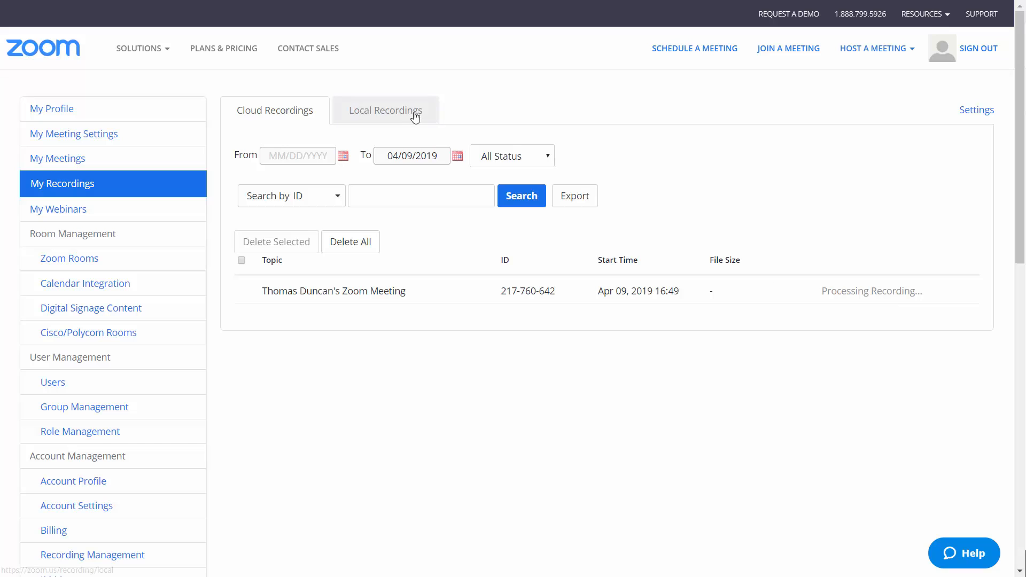
Check the local recordings, then download both files of the April 9, 2019 cloud recording, allowing multiple downloads
left_click(394, 114)
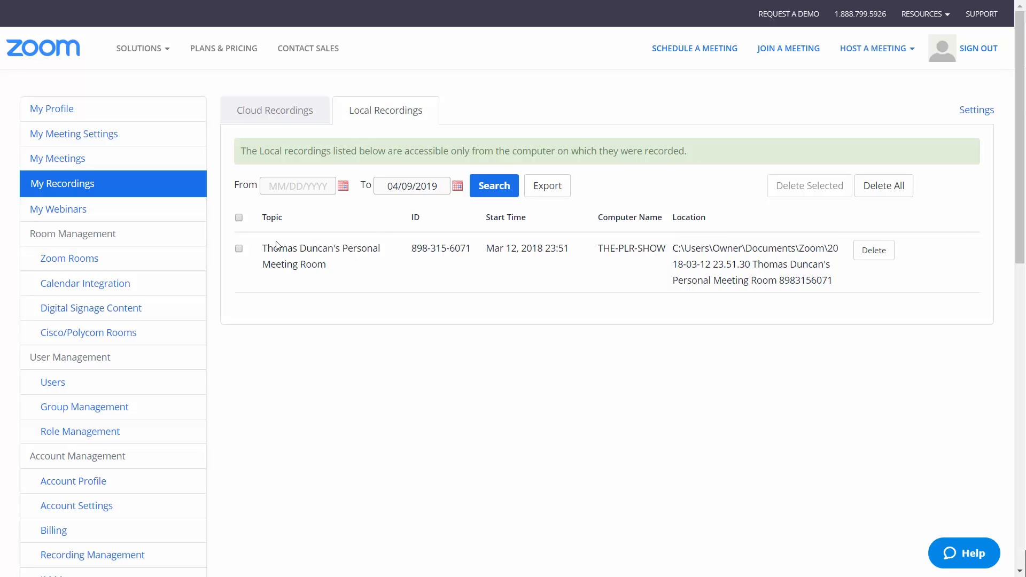
left_click(239, 249)
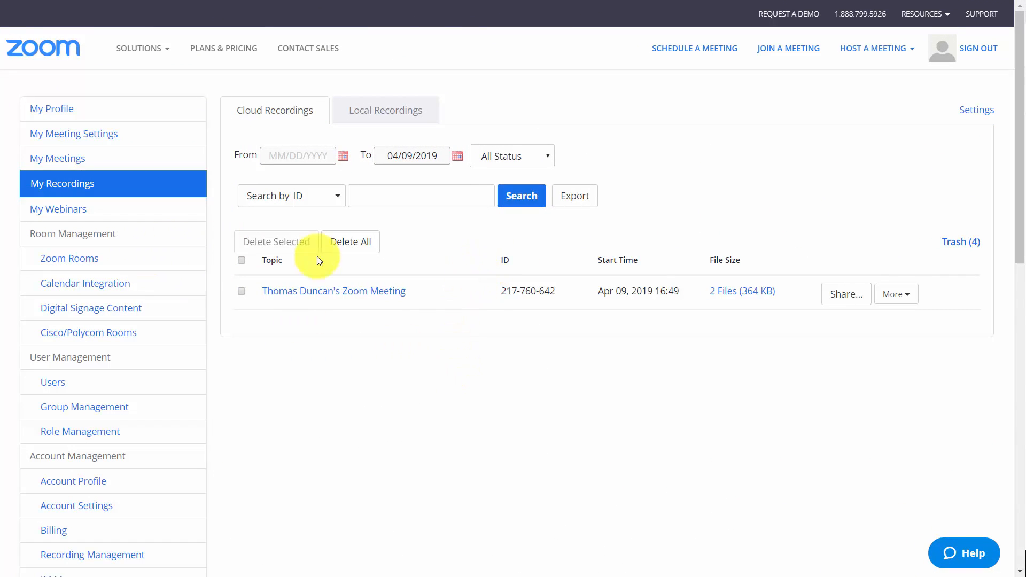
left_click(910, 303)
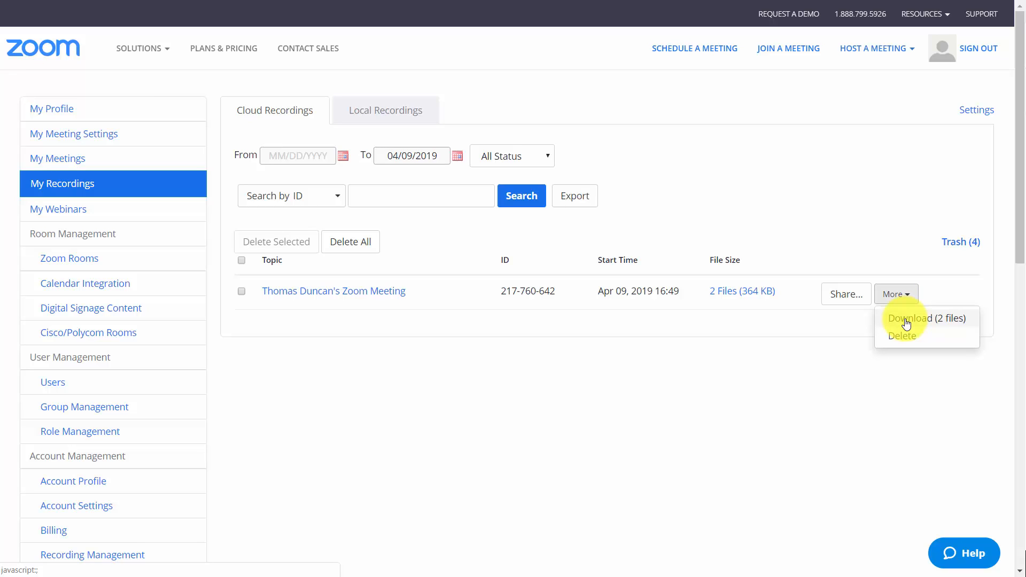
left_click(907, 320)
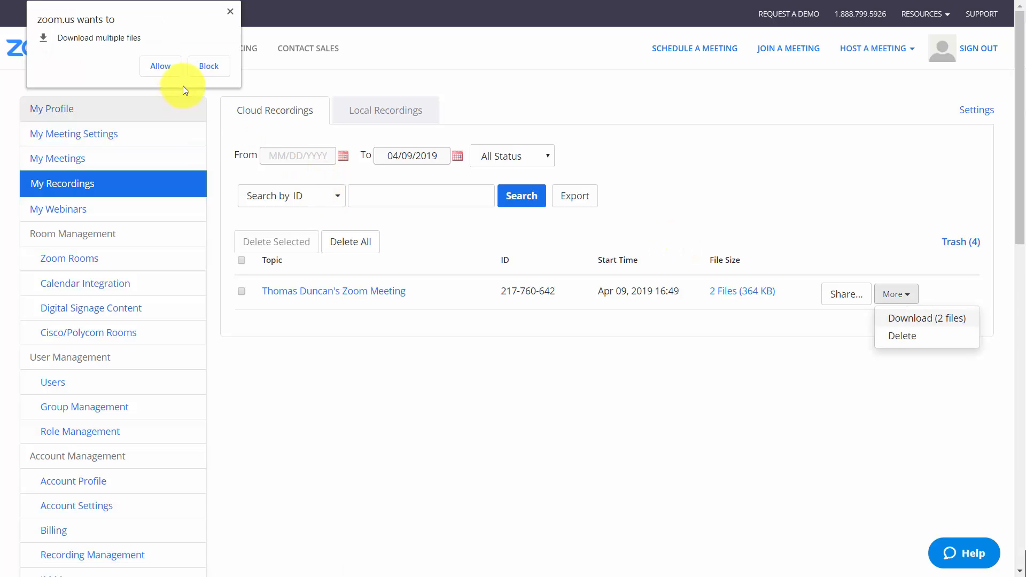
left_click(163, 66)
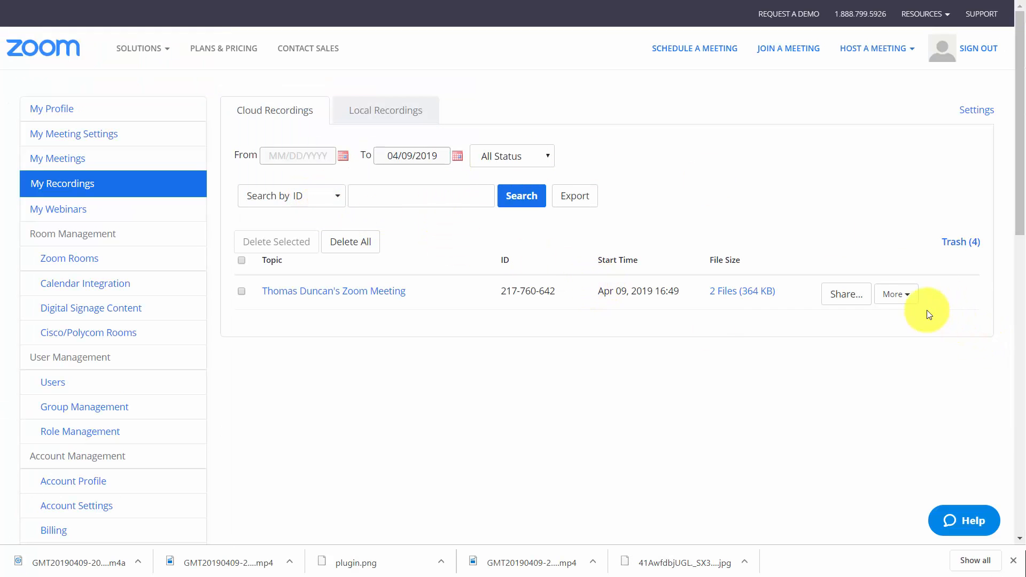
Show the delete option for the April 9, 2019 cloud recording
left_click(908, 305)
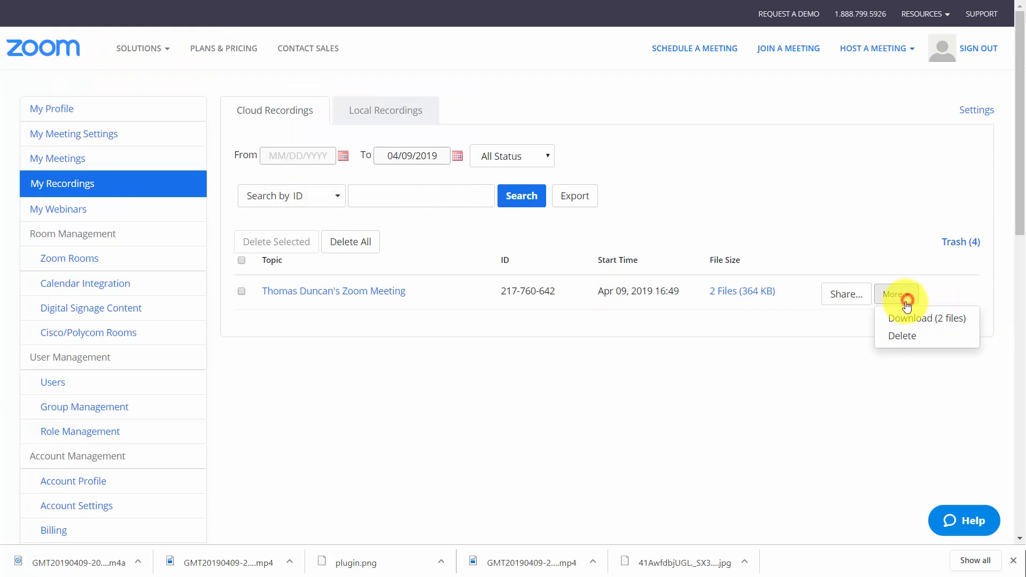
left_click(896, 338)
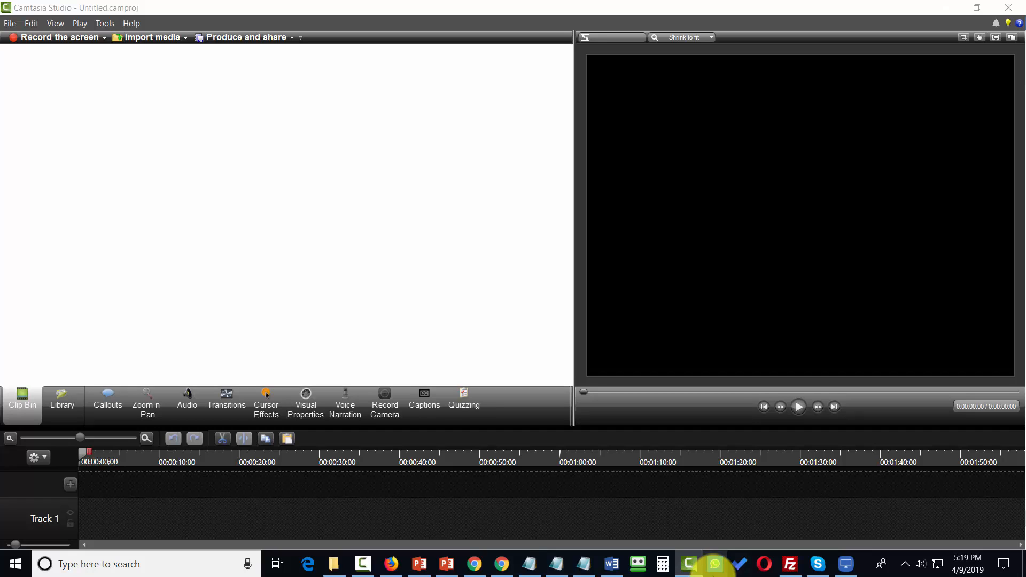
Switch to Camtasia Studio, import 1 - Overview.mp4 and add it to the timeline at the playhead
left_click(7, 24)
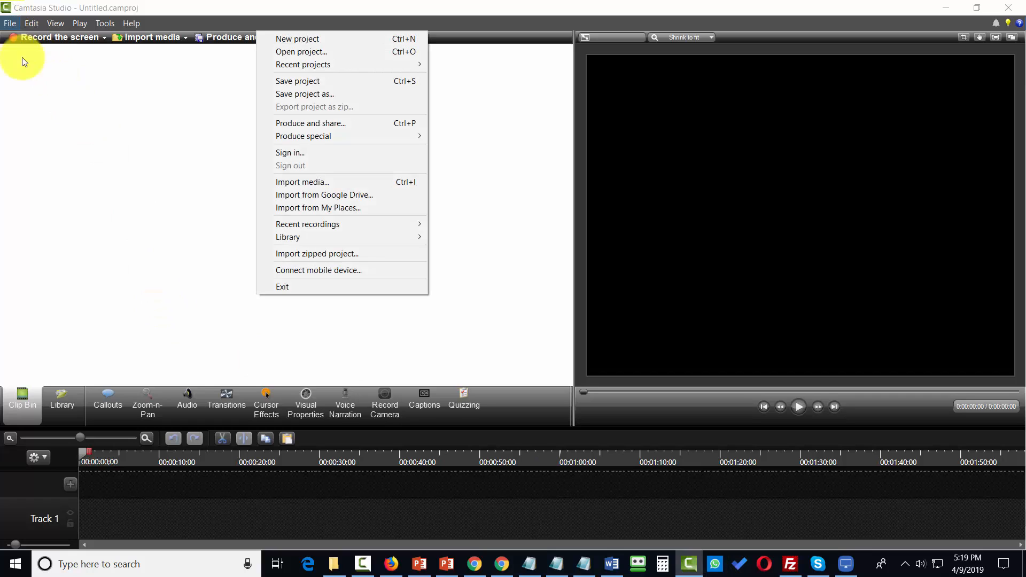
left_click(338, 186)
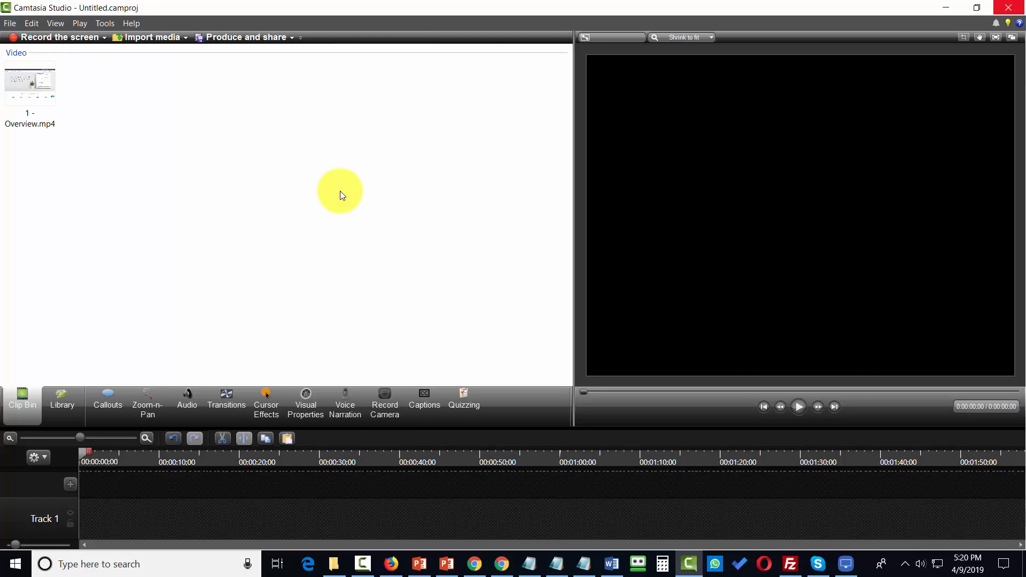
right_click(34, 88)
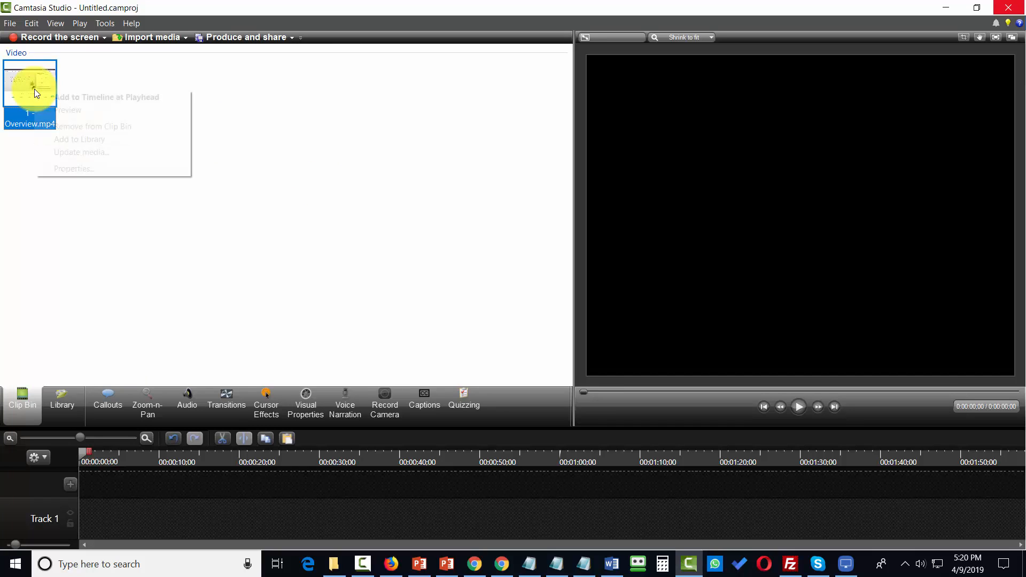
left_click(71, 99)
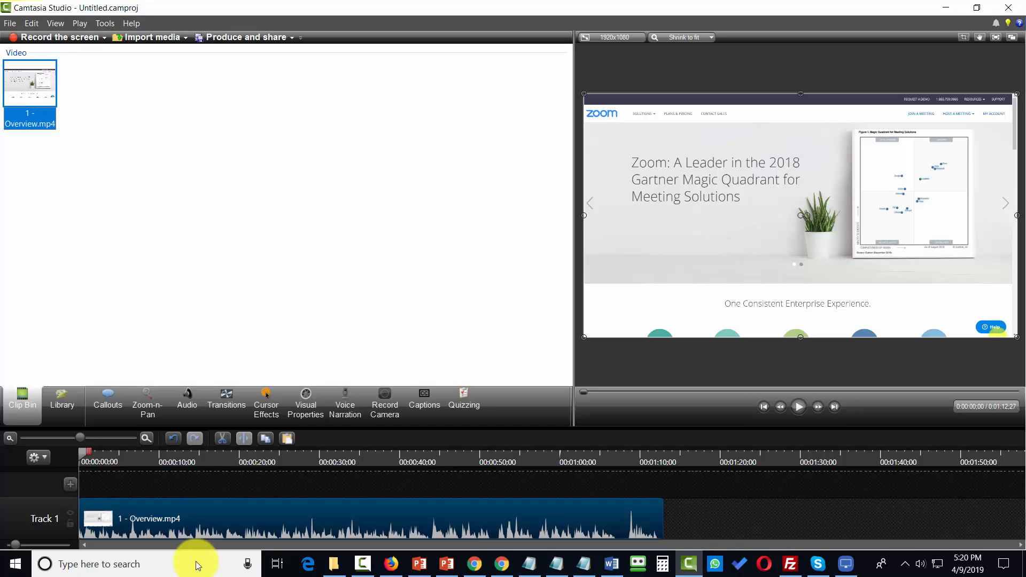
Separate the video and audio of the 1 - Overview.mp4 clip on the timeline
left_click(141, 514)
right_click(141, 514)
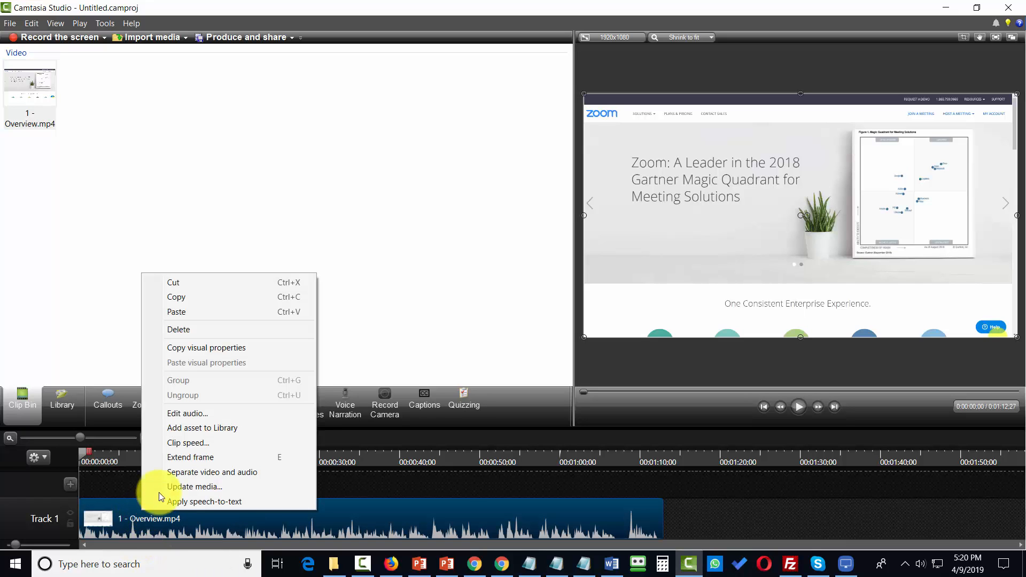
left_click(169, 472)
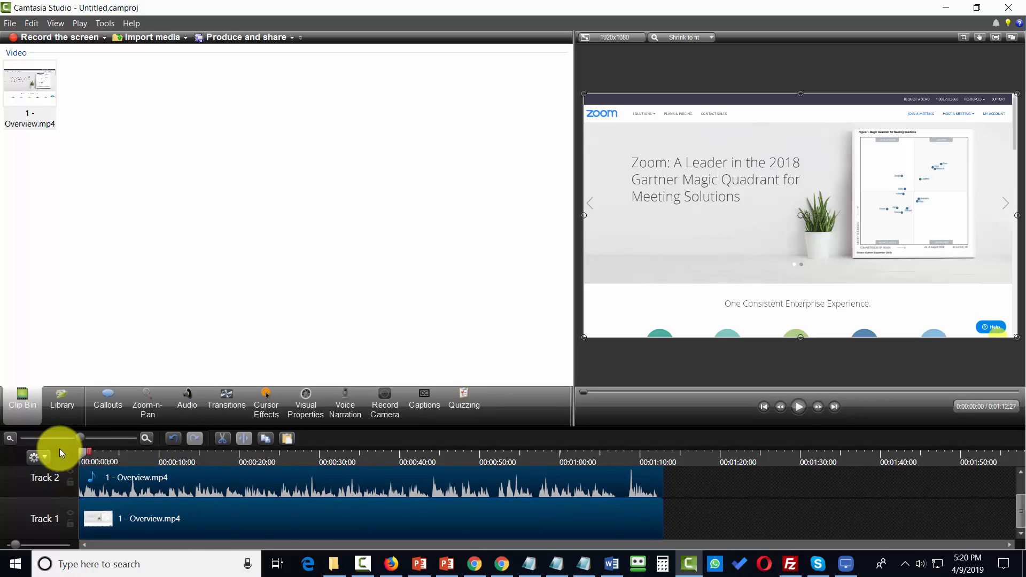
Cut the section from about 0:00:24;14 to 0:00:32;02 out of both tracks and save the project as Video Tutorials
left_click_drag(82, 454, 276, 477)
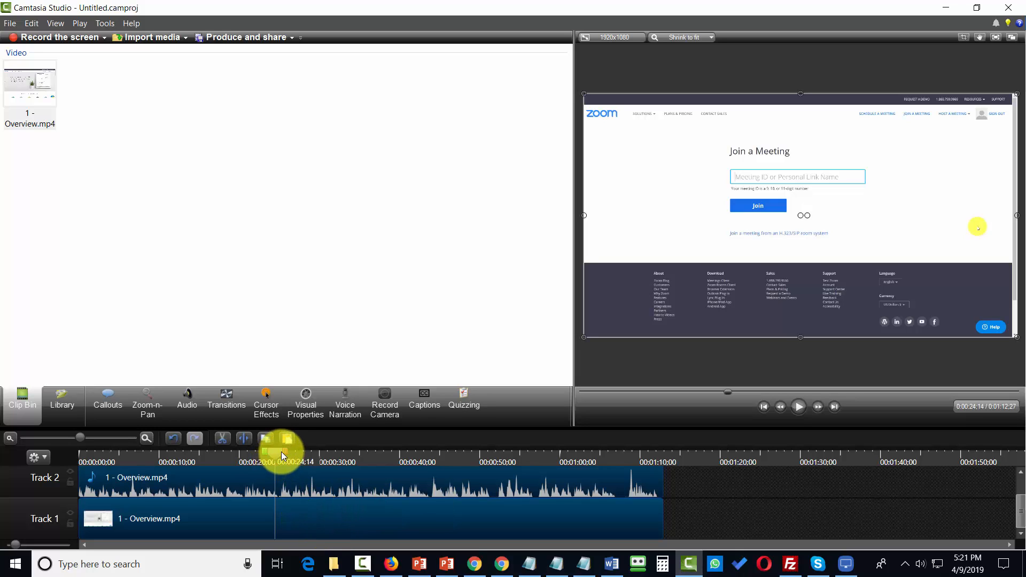
mouse_move(287, 453)
left_mouse_down()
mouse_move(342, 466)
mouse_move(344, 498)
left_mouse_up()
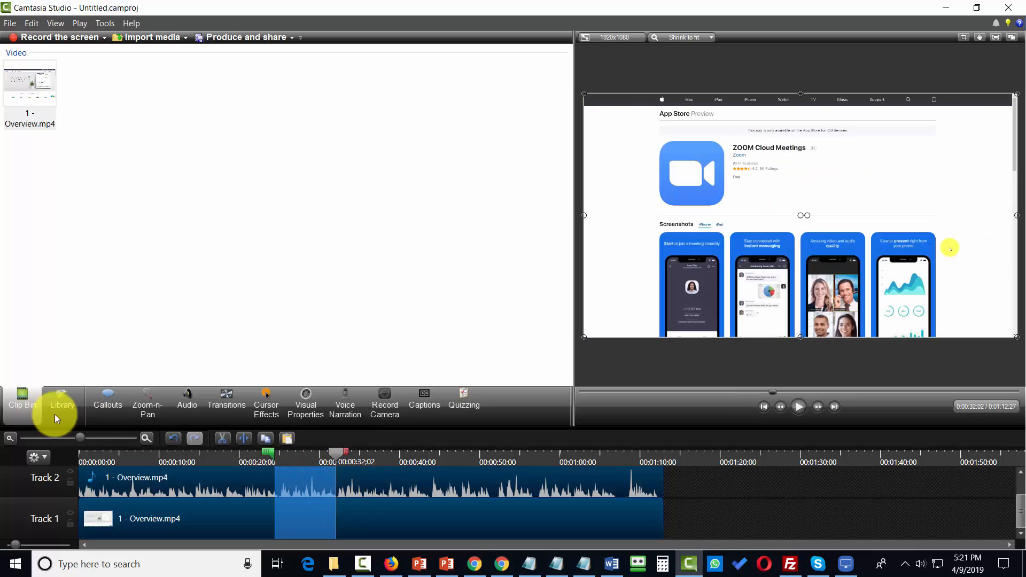
left_click(218, 441)
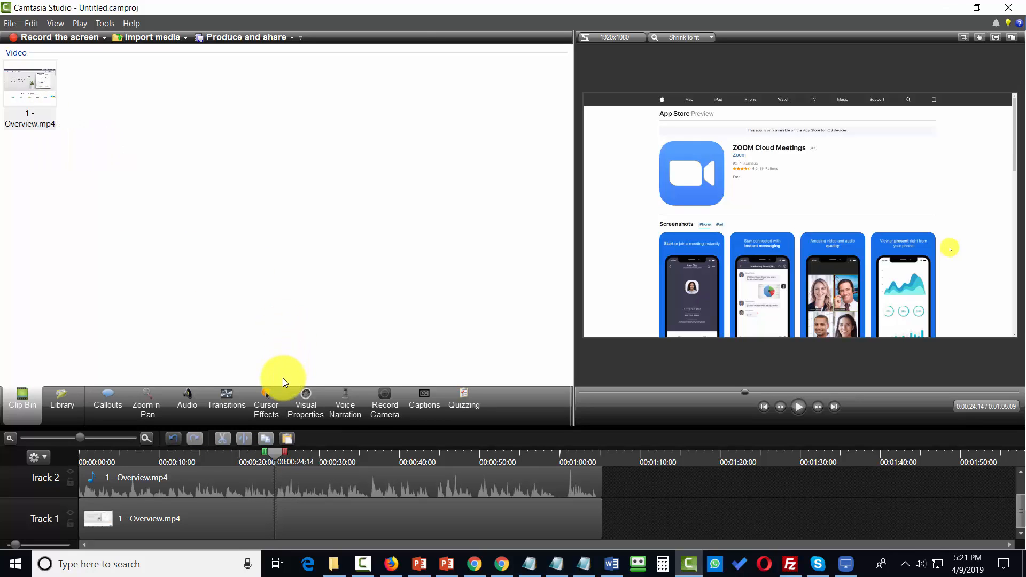
key("alt+f")
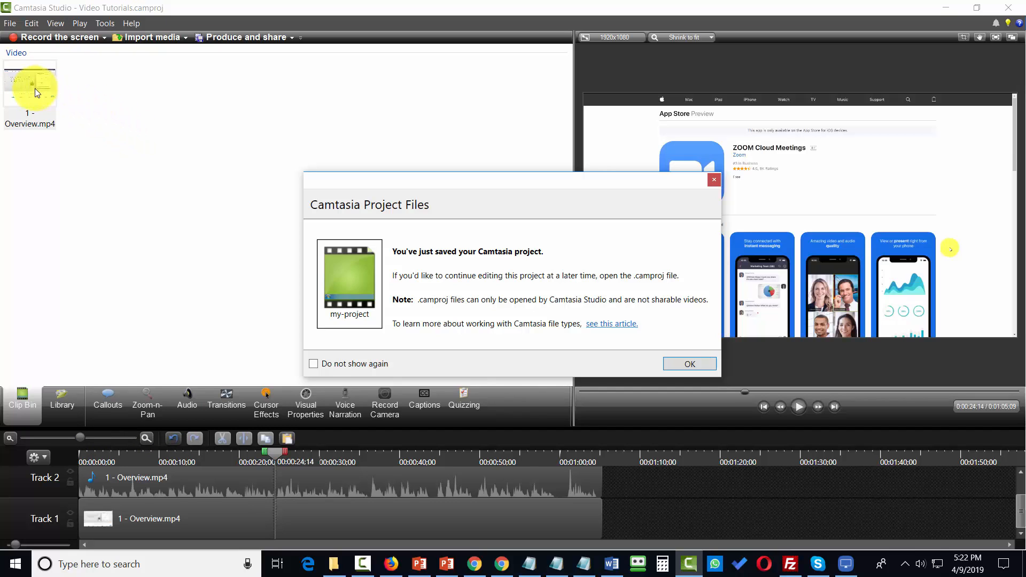
left_click(665, 364)
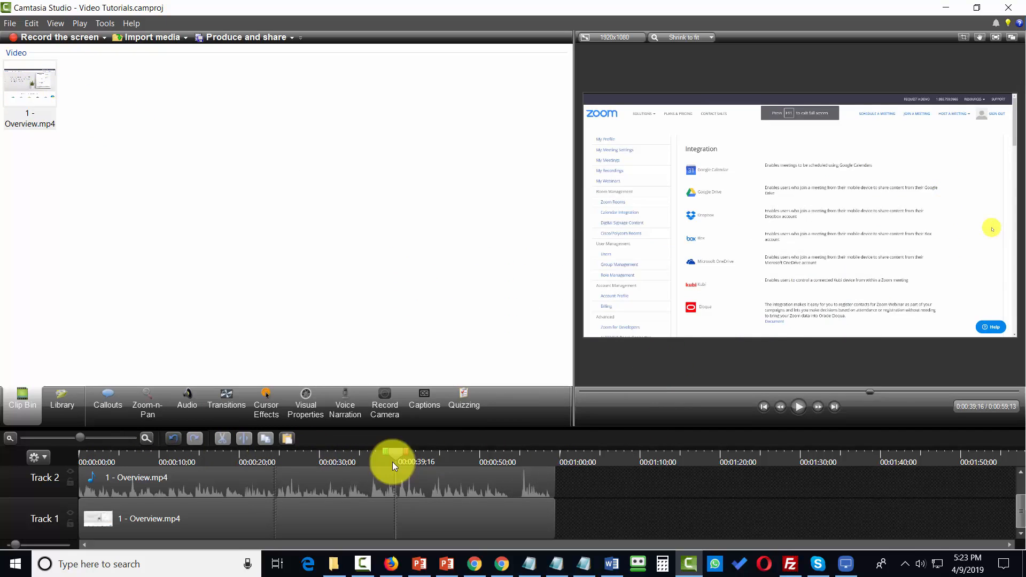
Add a callout at about 0:00:05;06 and change its shape to the blur effect
left_click(104, 396)
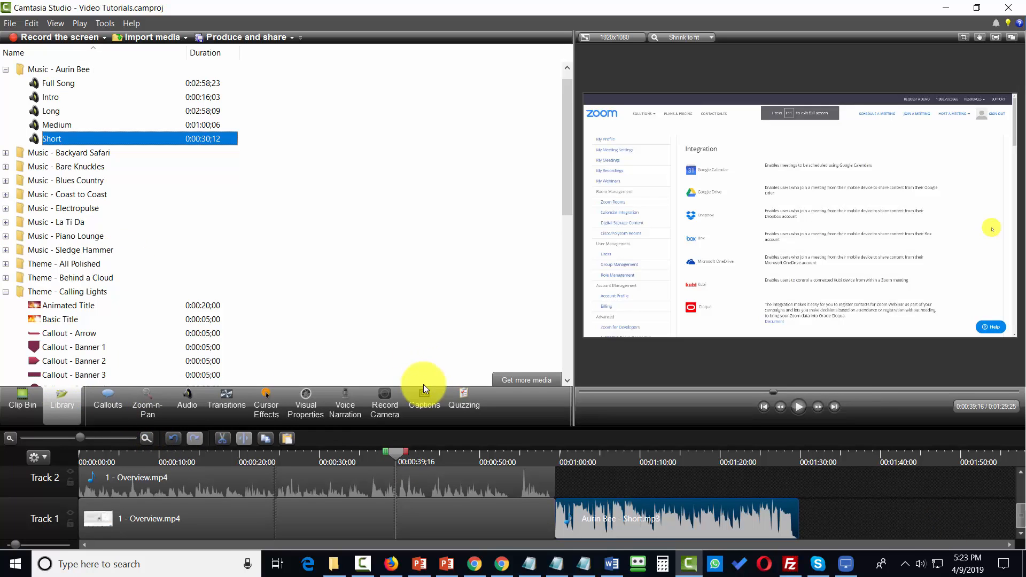
left_click(644, 463)
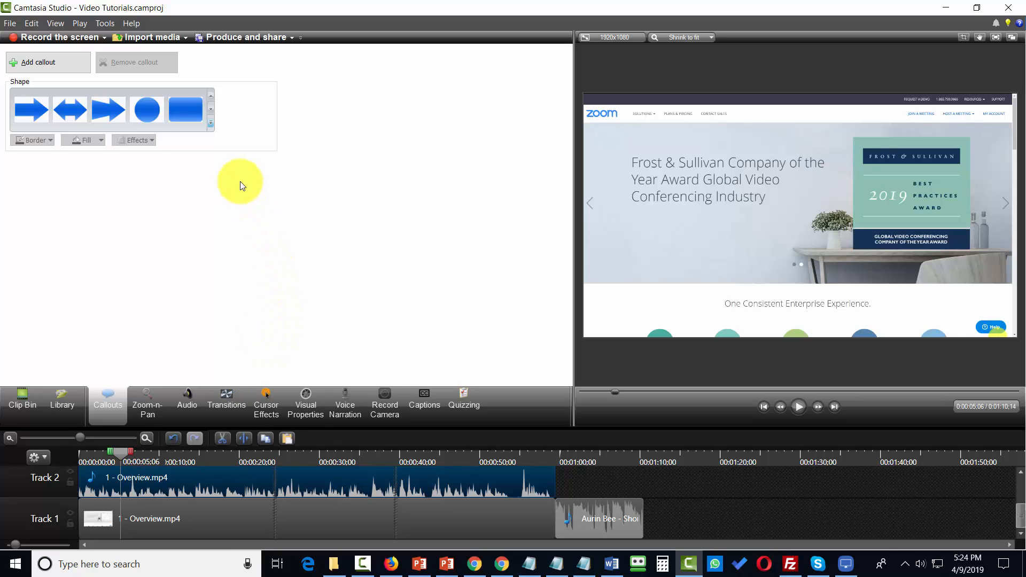
left_click(212, 123)
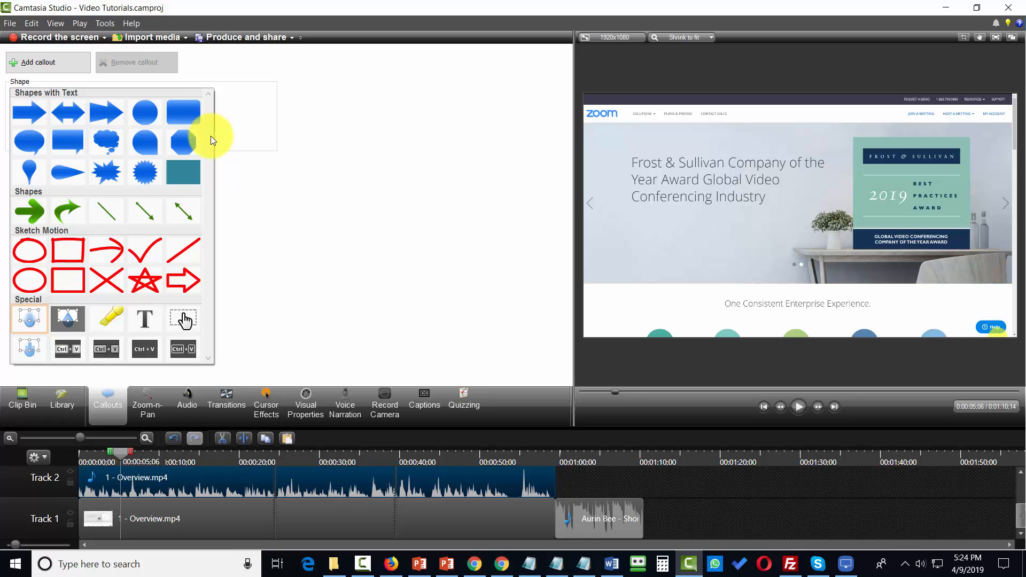
left_click(55, 69)
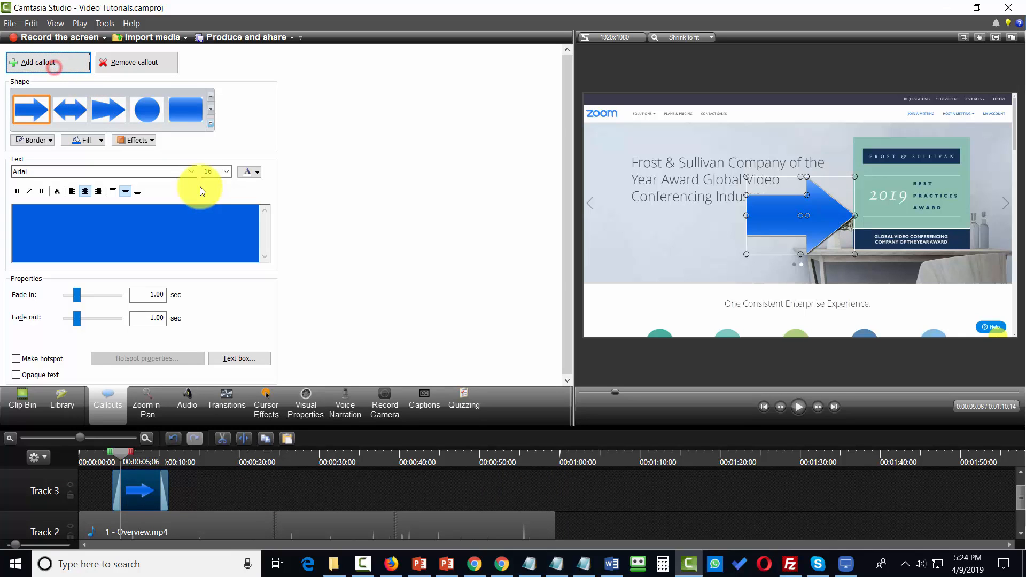
left_click(209, 125)
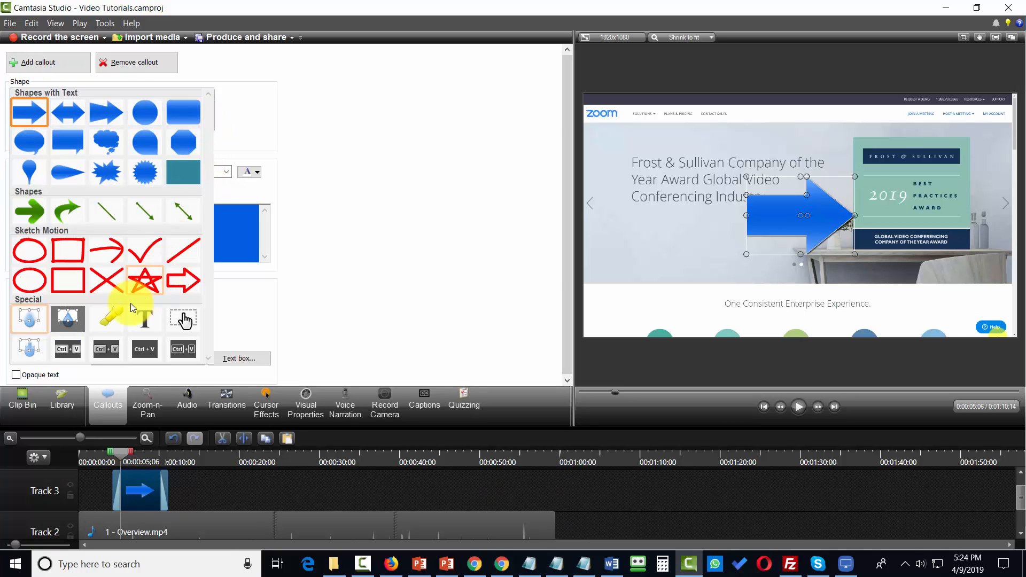
left_click(37, 316)
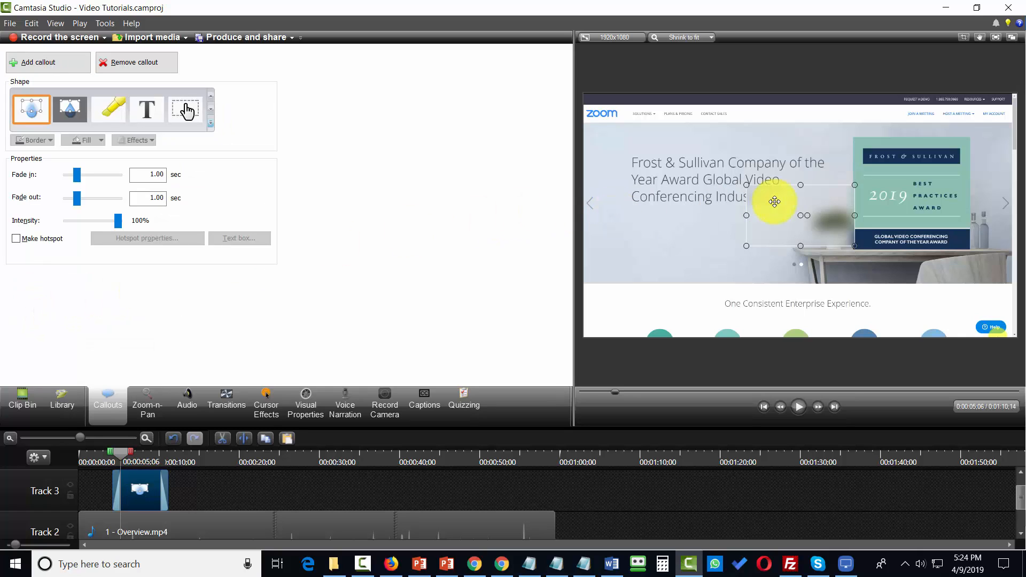
Move the blur callout over the award sign's upper part and extend it to about the 24-second mark
left_click_drag(819, 215, 927, 167)
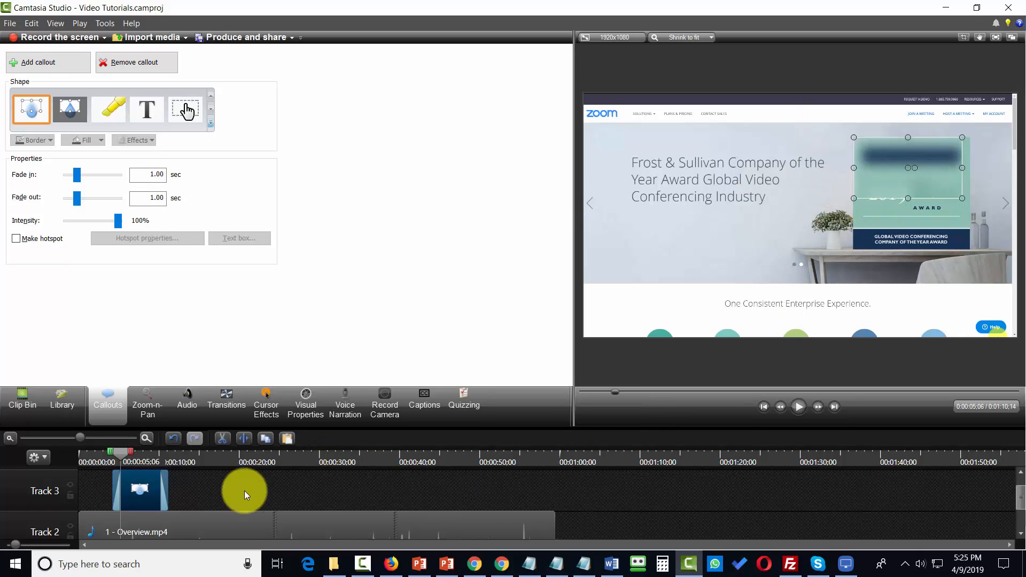
left_click_drag(166, 488, 268, 488)
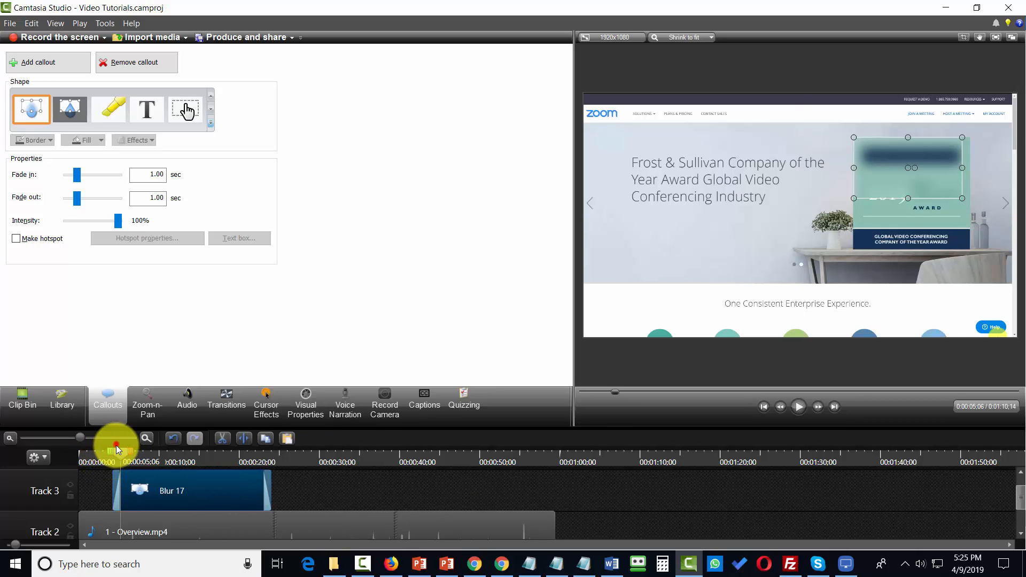
left_click_drag(116, 447, 146, 448)
Review Zoom's plan comparison, the cloud recording's additional options and Descript's pricing plans
scroll(144, 492, "down", 2)
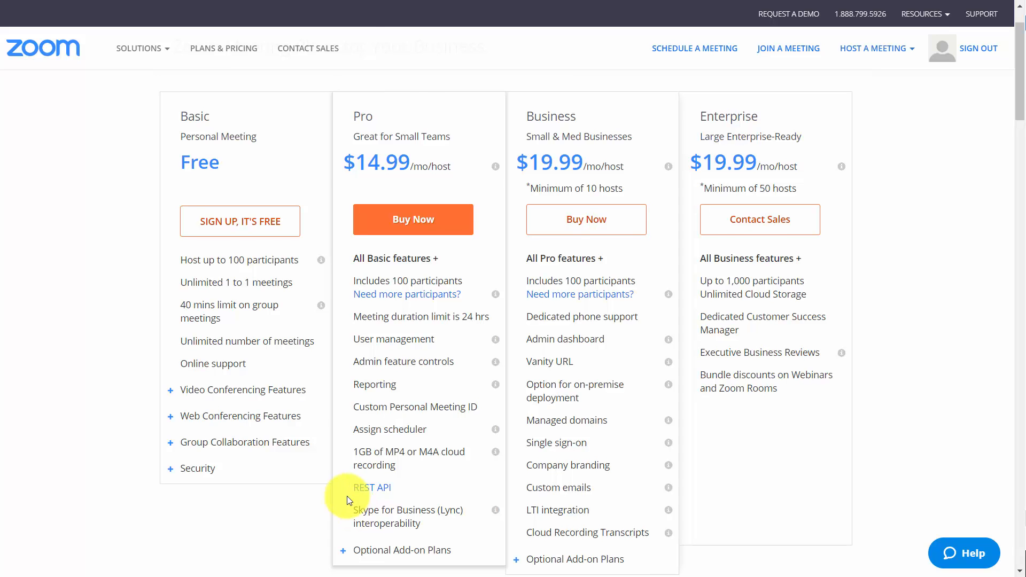
scroll(347, 500, "down", 1)
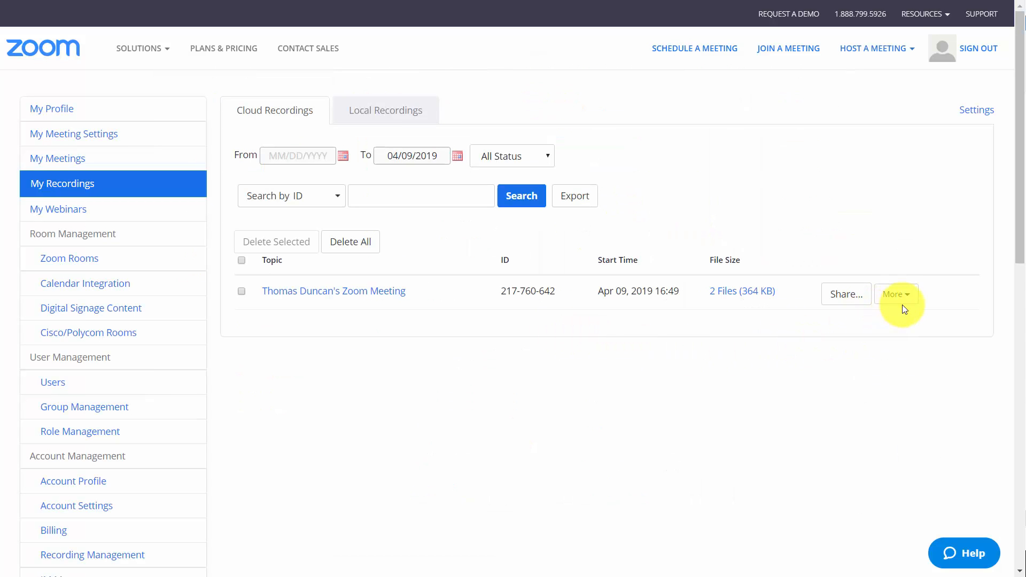
left_click(906, 294)
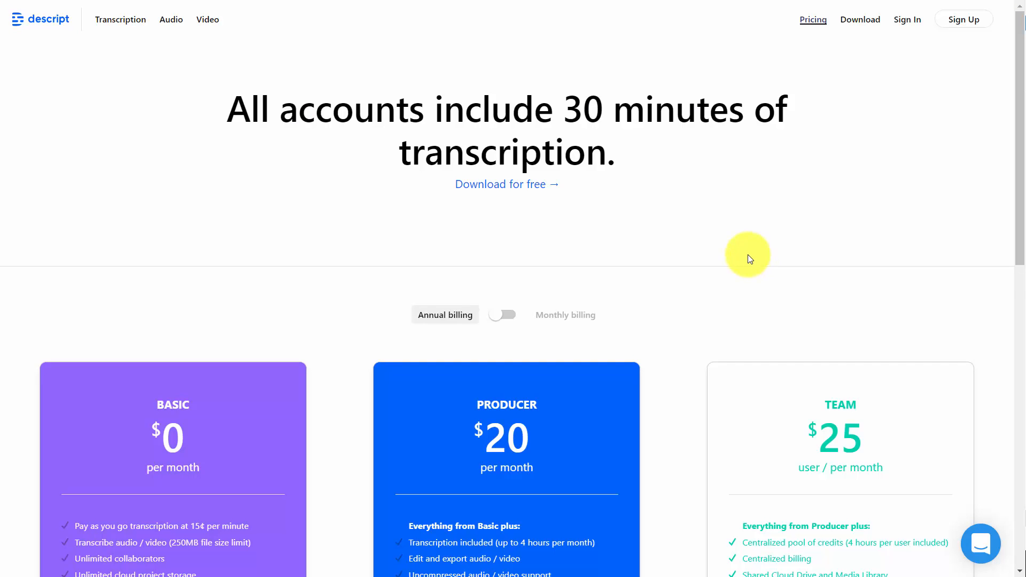
scroll(743, 260, "down", 1)
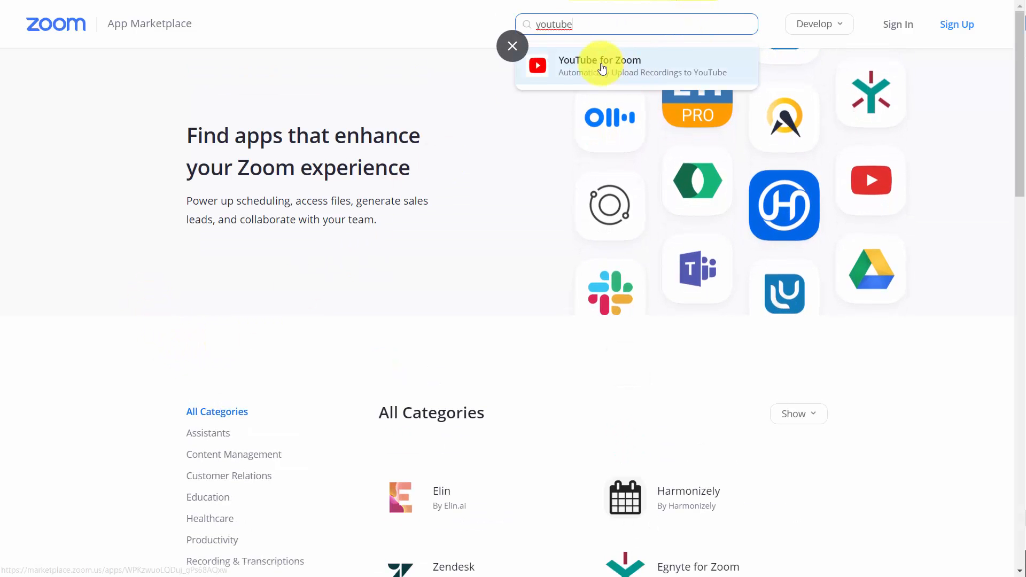
Pre-approve and install the YouTube for Zoom app from the App Marketplace, authorizing its access to the Zoom account
left_click(592, 69)
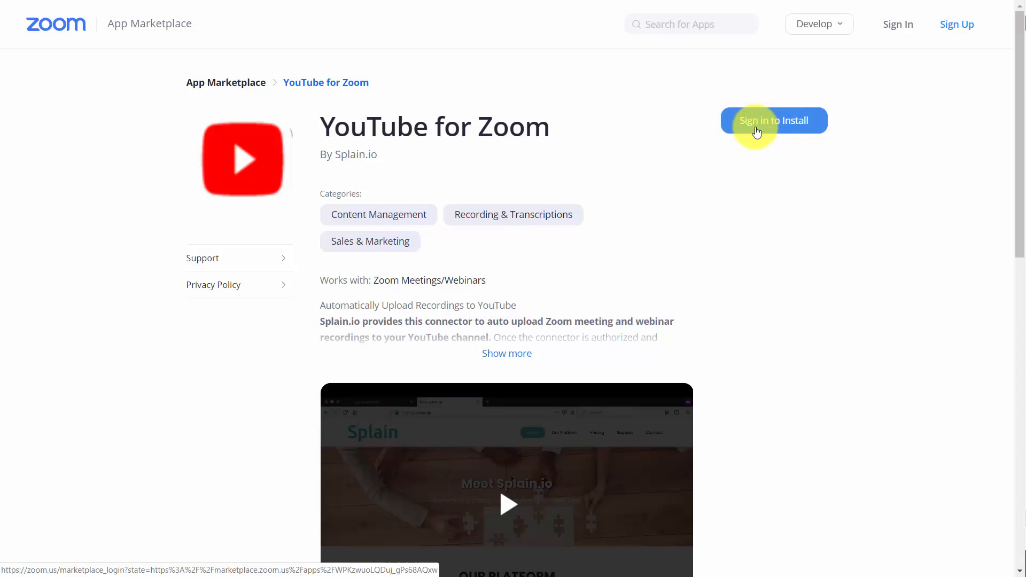
left_click(756, 131)
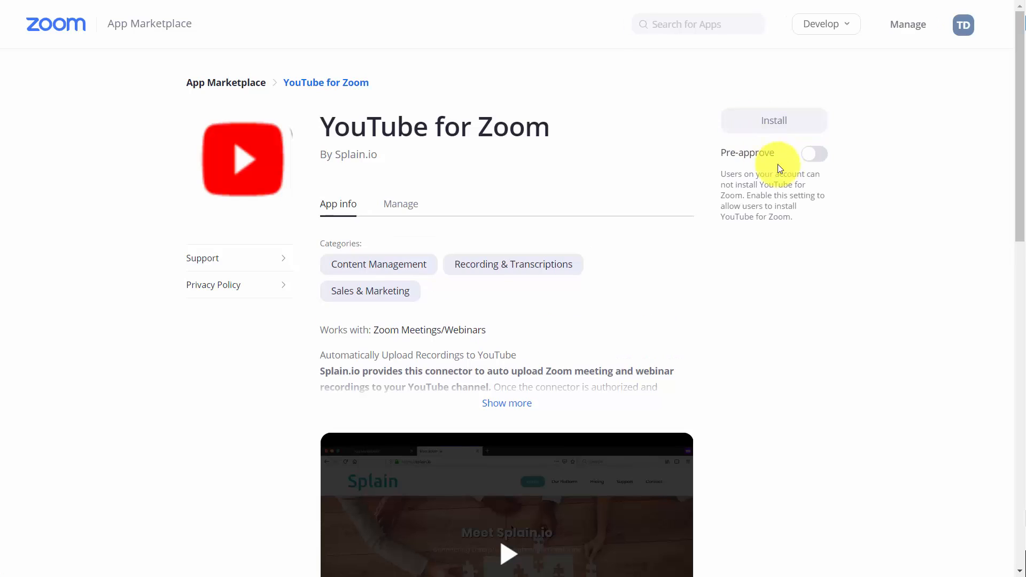
left_click(820, 156)
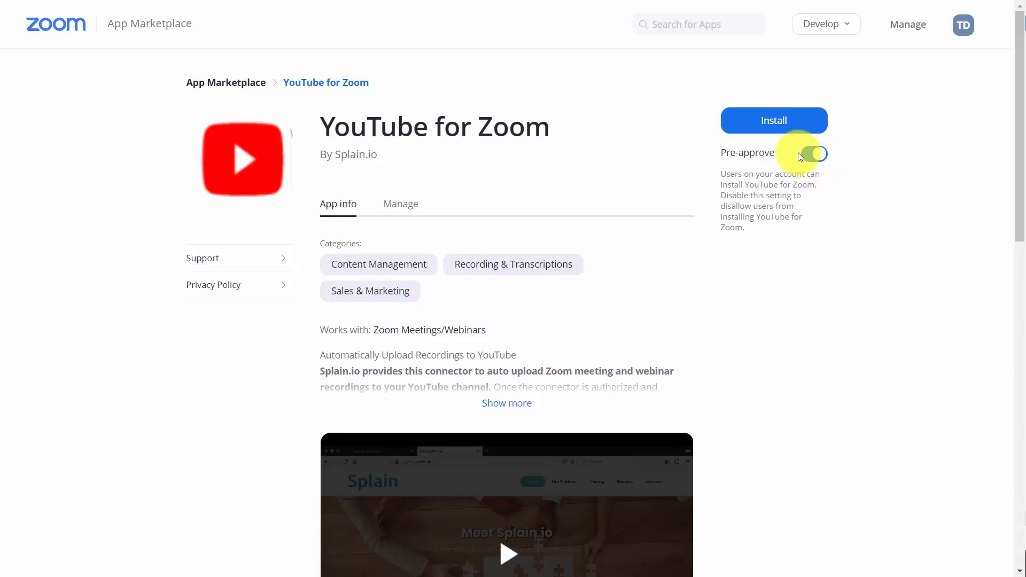
left_click(772, 120)
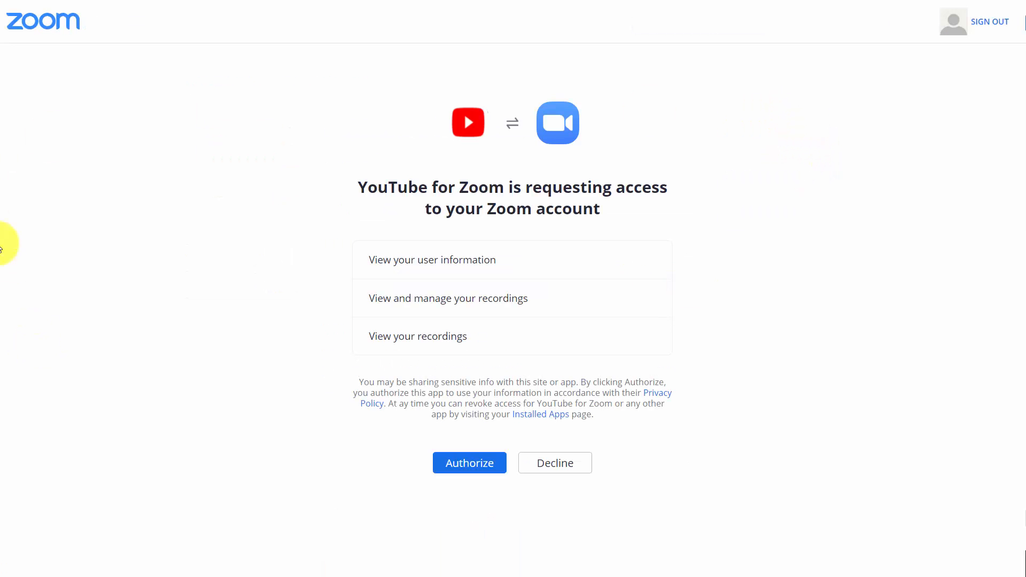
left_click(461, 469)
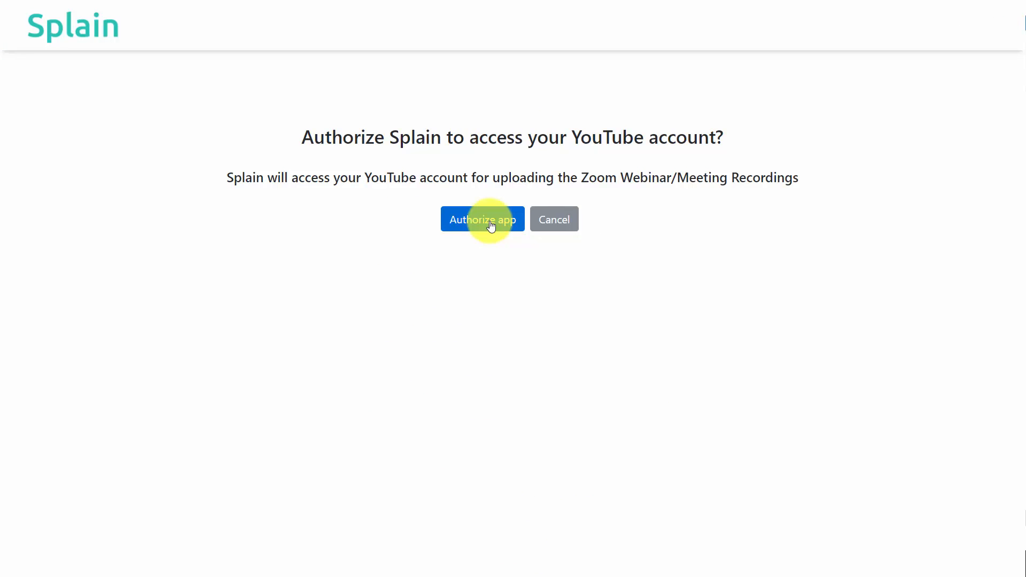
Authorize Splain to access the YouTube account for uploading Zoom recordings and close the linking confirmation
left_click(491, 227)
left_click(603, 430)
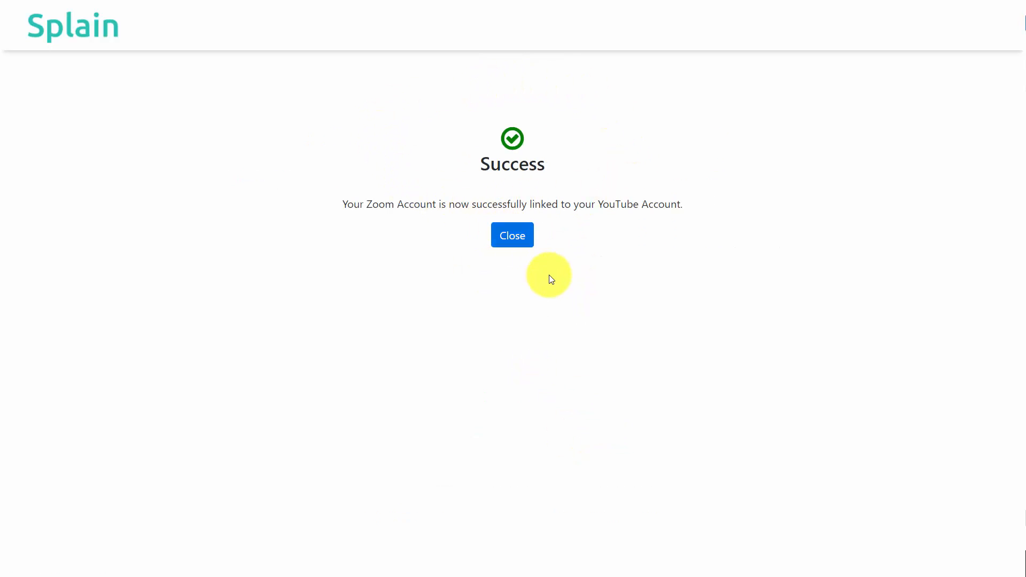
left_click(529, 250)
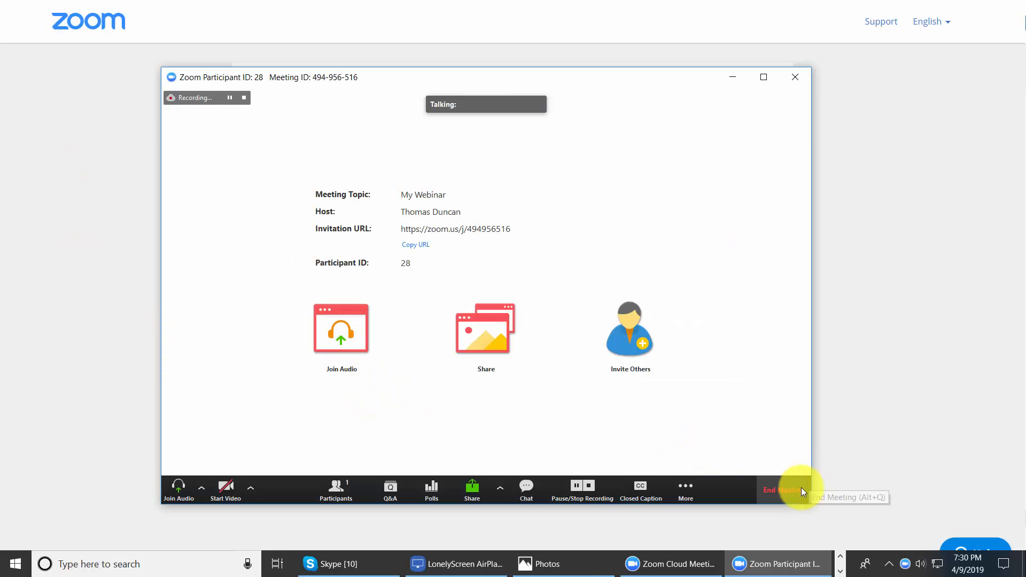
End the recorded My Webinar session and open the trash of the cloud recordings
left_click(785, 490)
left_click(502, 318)
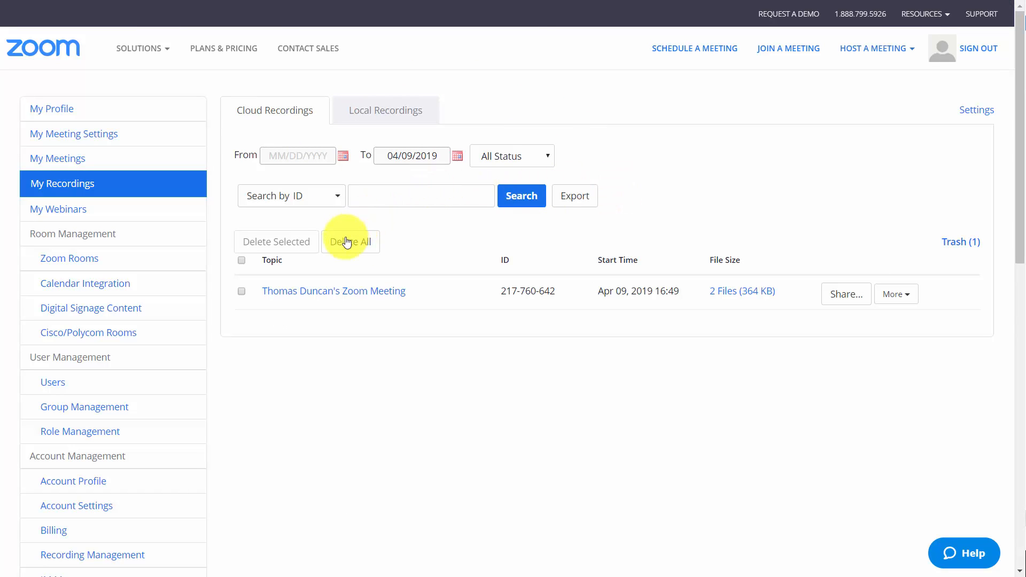
left_click(956, 246)
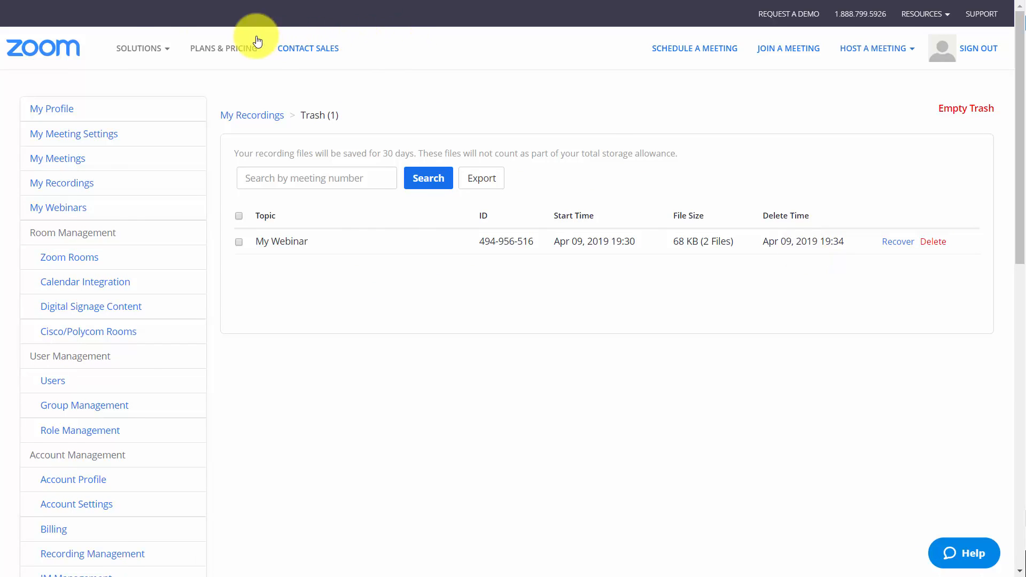
Go to the App Marketplace and open the list of installed apps among the account's managed apps
mouse_move(147, 50)
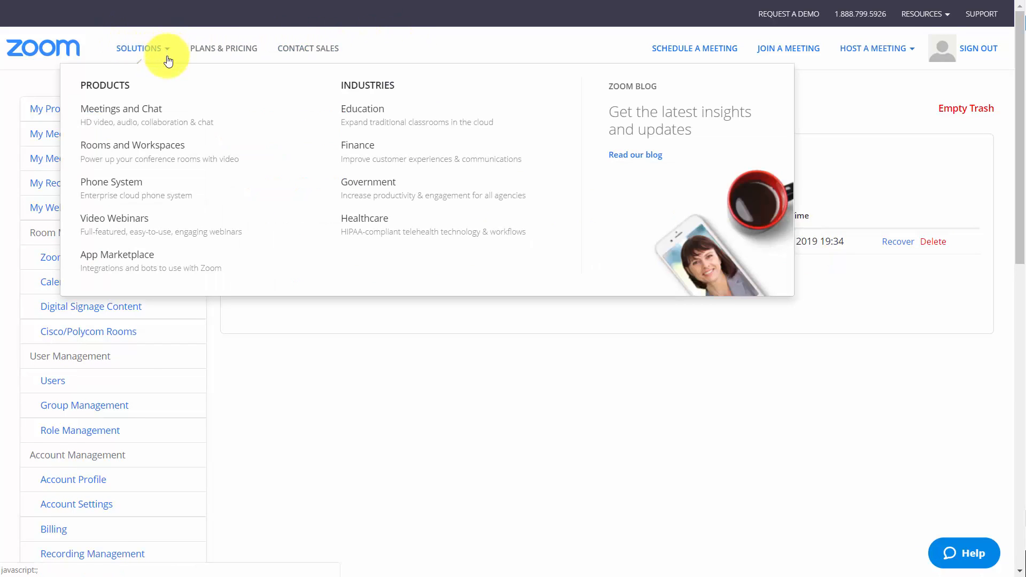
left_click(132, 259)
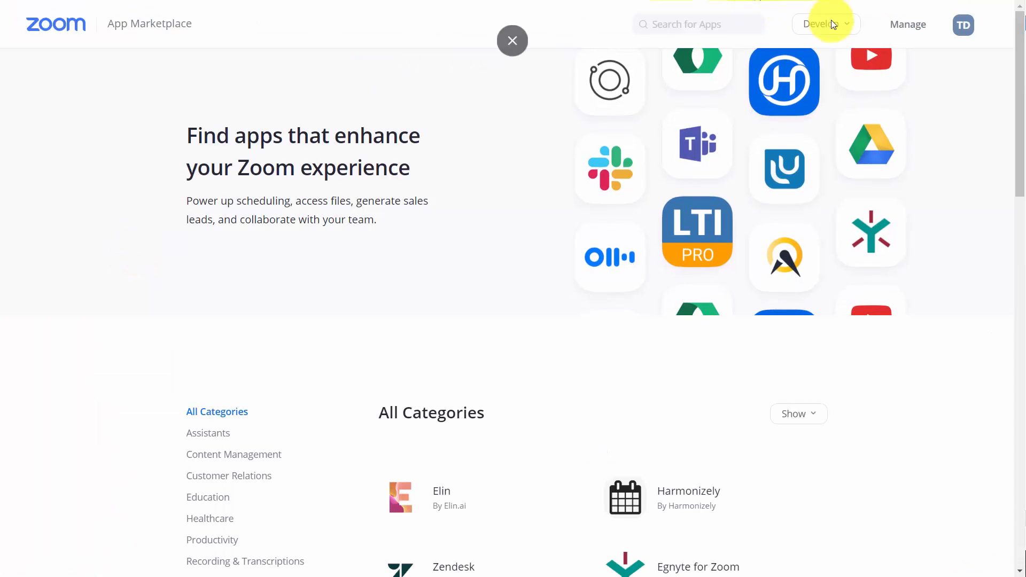
mouse_move(958, 32)
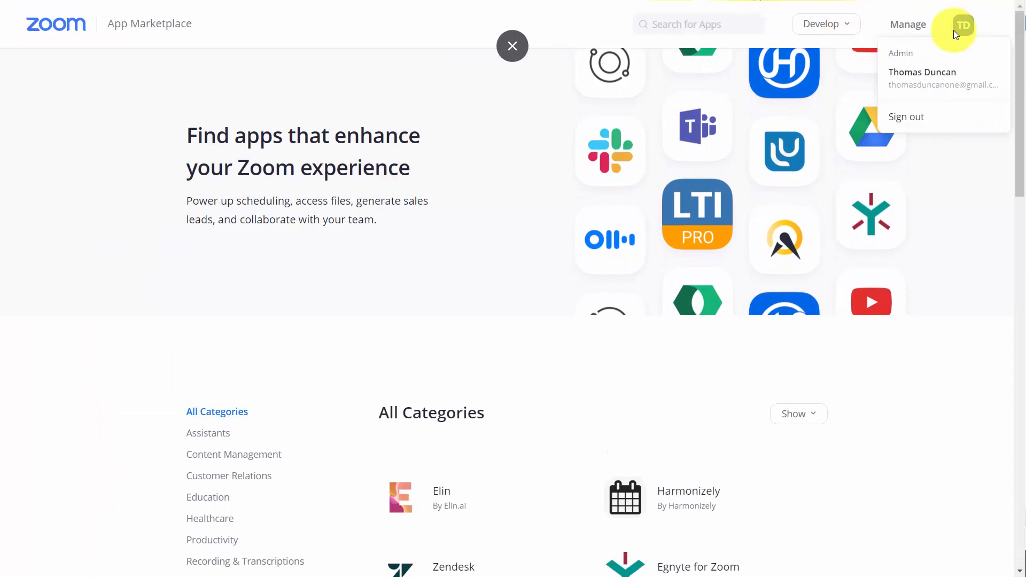
left_click(896, 28)
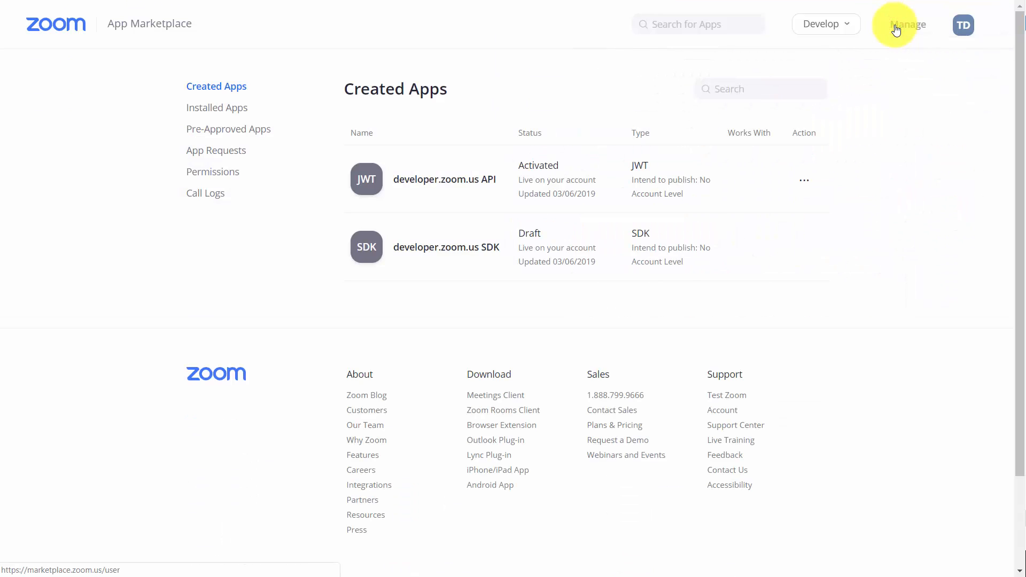
left_click(203, 109)
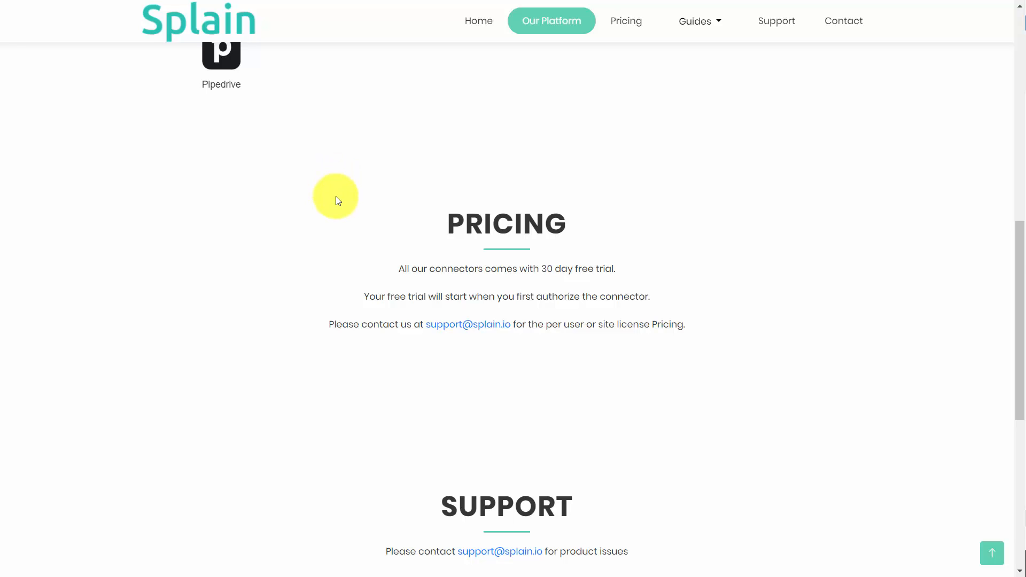
Review Splain's pricing and support information and open the Integration page of the Zoom account's advanced options
scroll(336, 197, "down", 3)
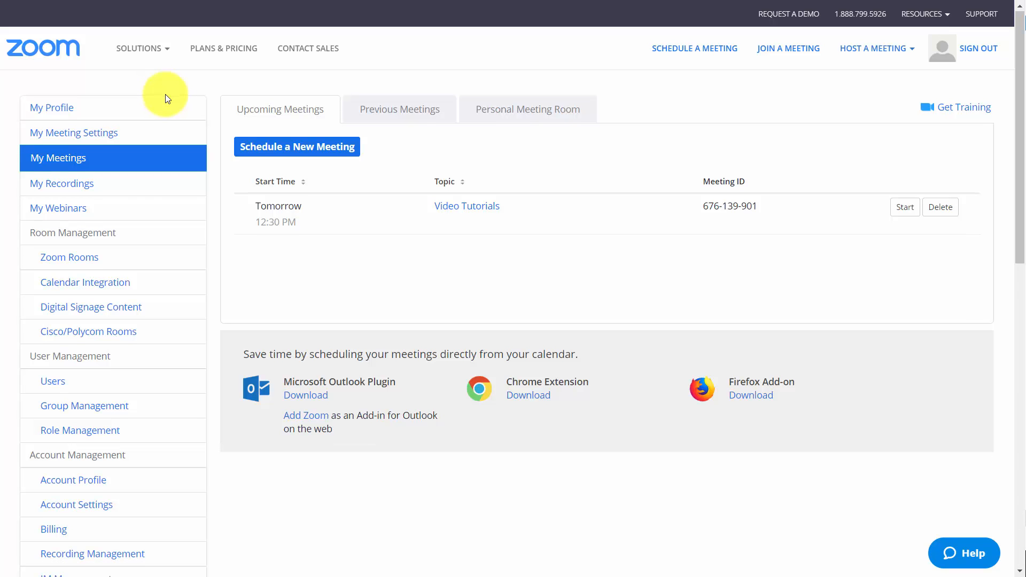
scroll(166, 94, "down", 8)
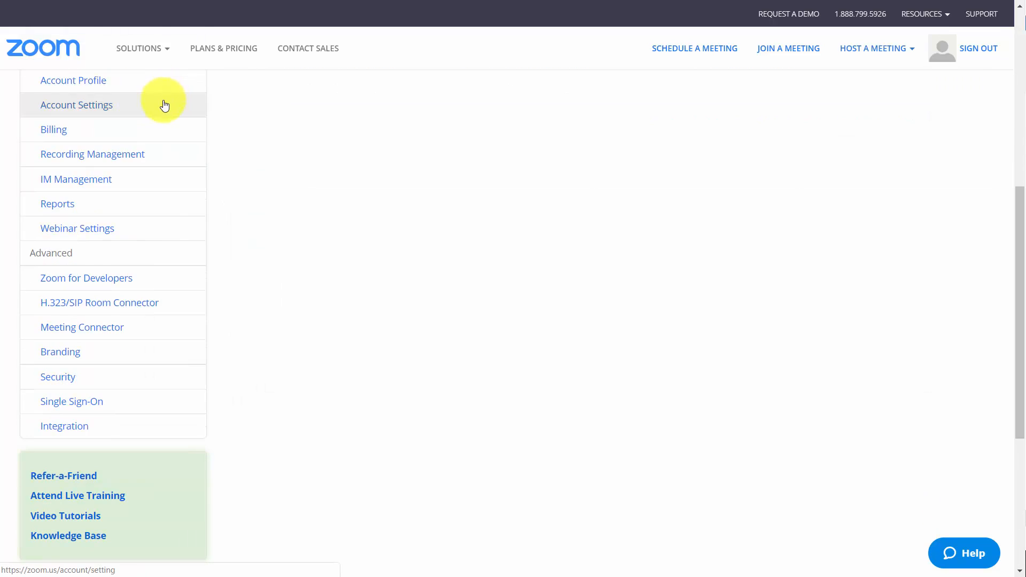
left_click(74, 431)
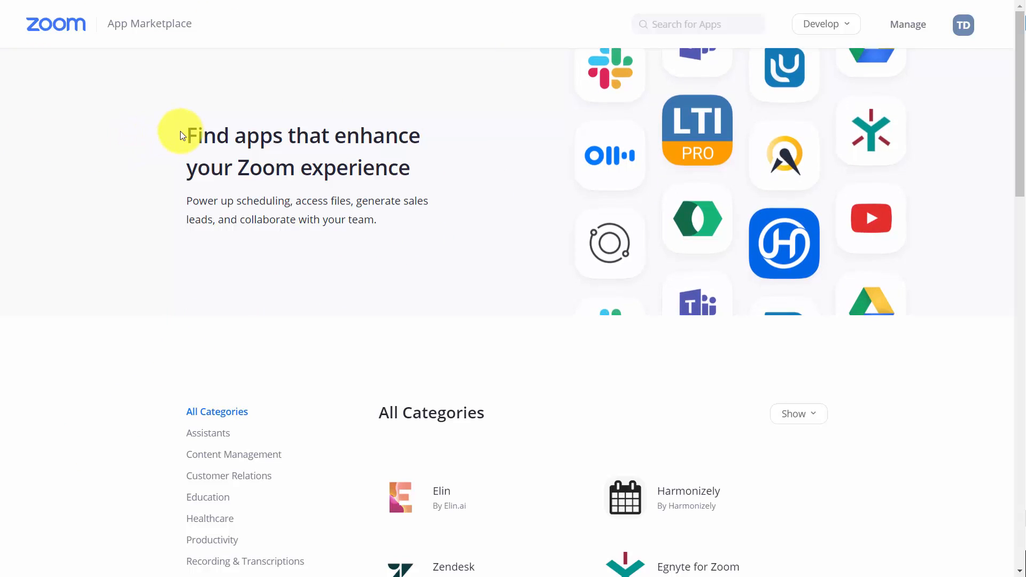
Open the Trint app from the marketplace's Recording & Transcriptions category and review Trint's pricing plans
scroll(189, 158, "down", 4)
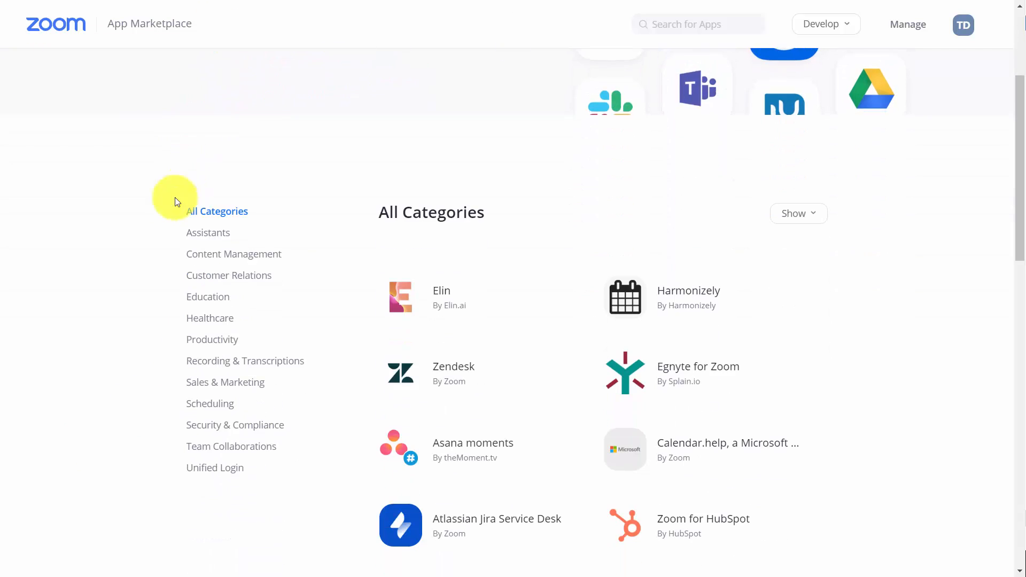
left_click(215, 365)
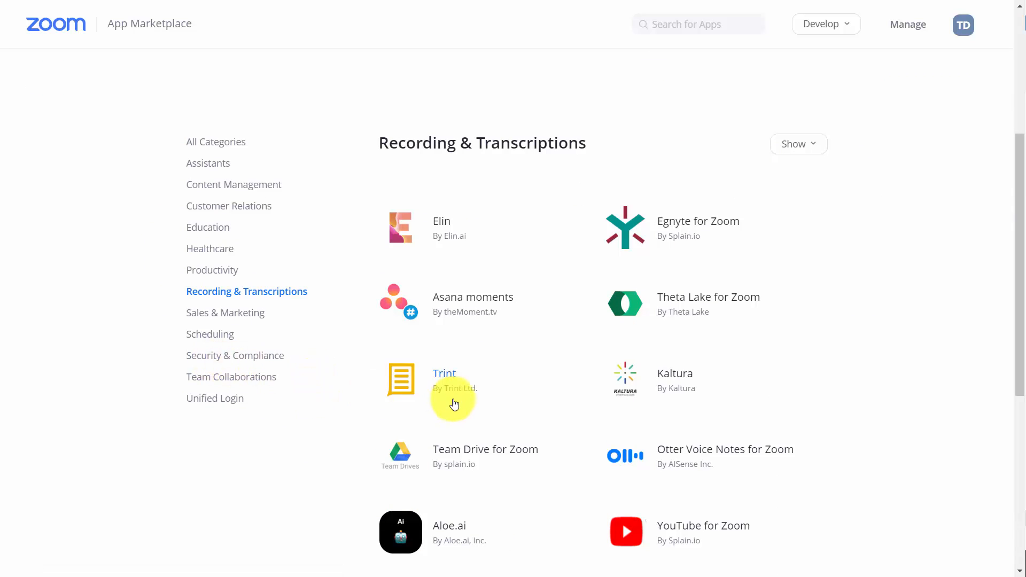
mouse_move(421, 373)
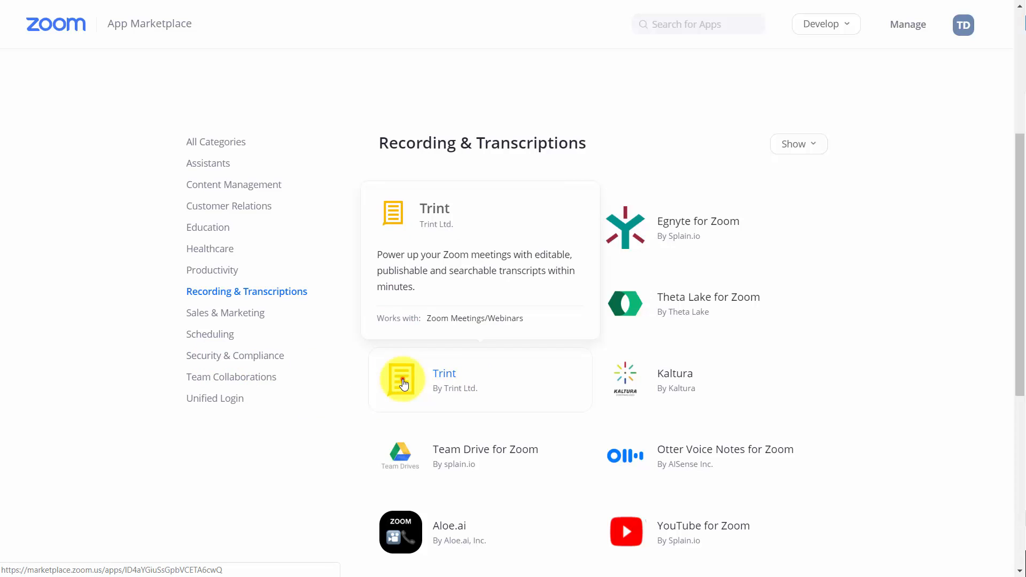
left_click(403, 383)
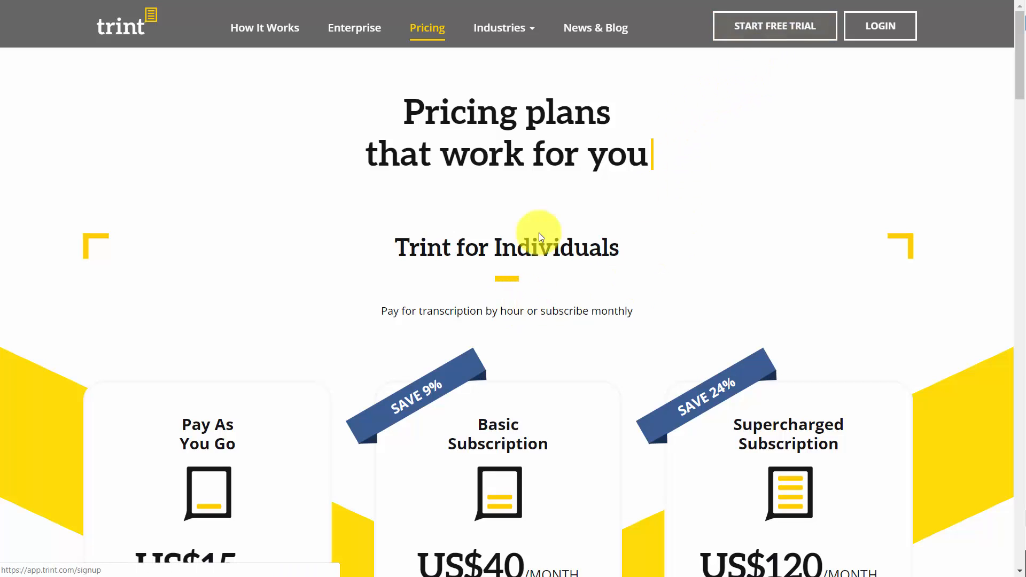
scroll(310, 342, "down", 2)
scroll(308, 351, "down", 1)
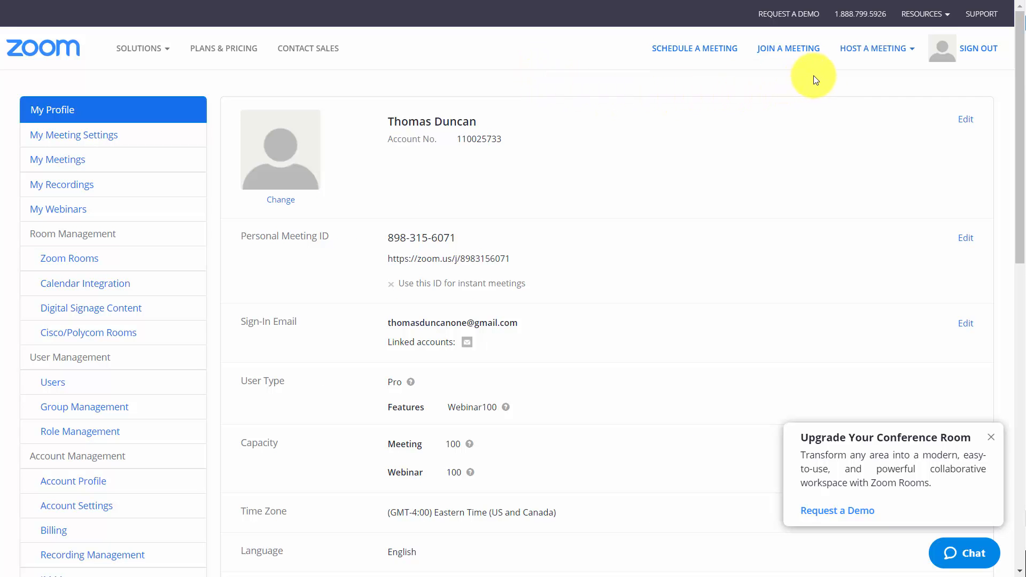
Host a meeting with screen share only and share the Whiteboard in it
left_click(845, 50)
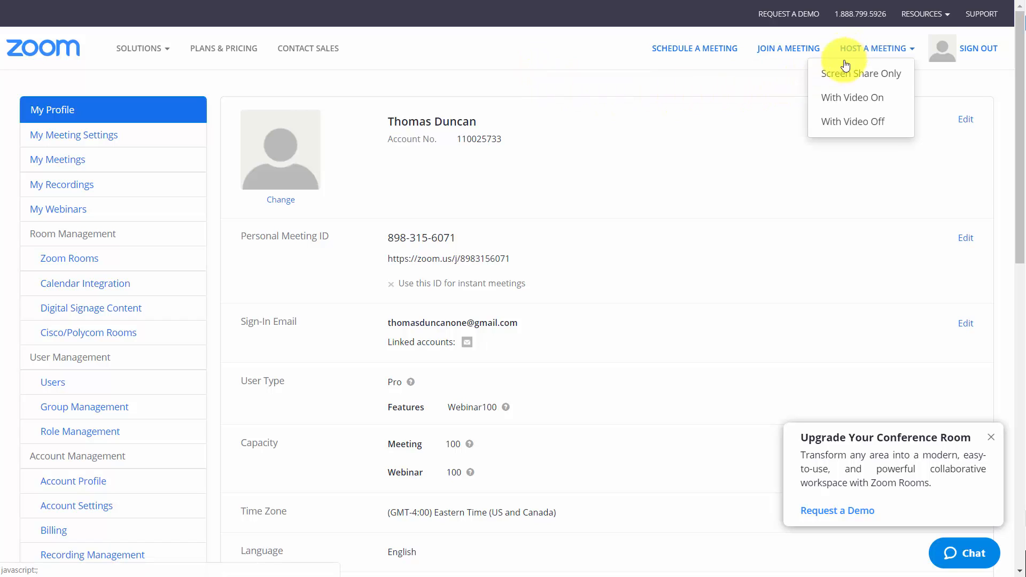
left_click(839, 73)
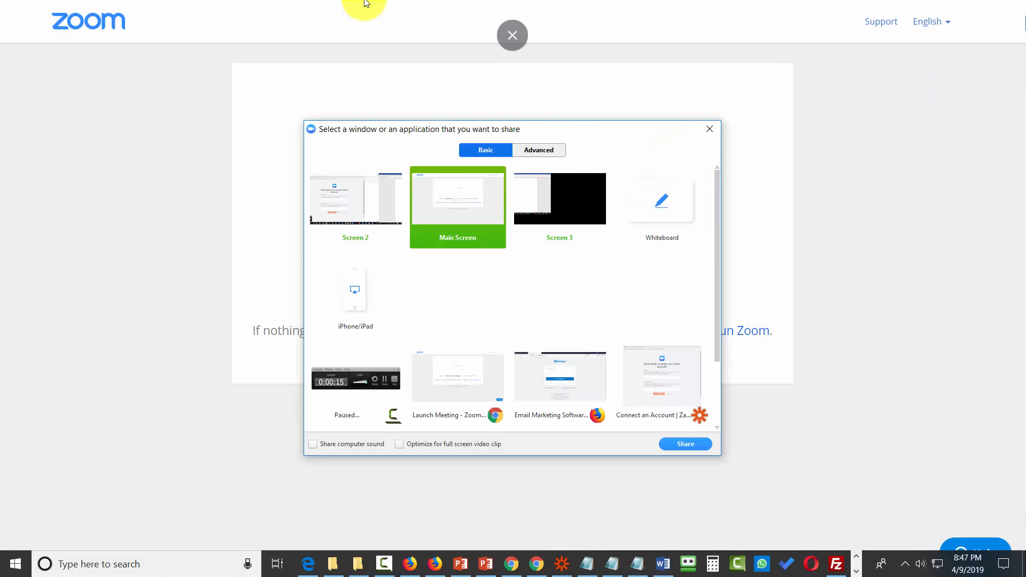
left_click(660, 209)
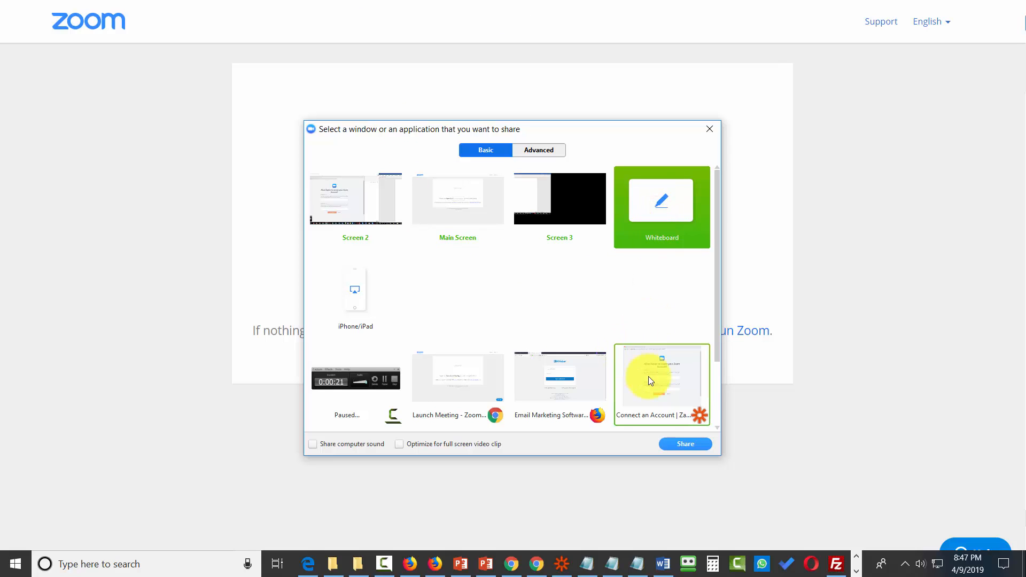
left_click(680, 443)
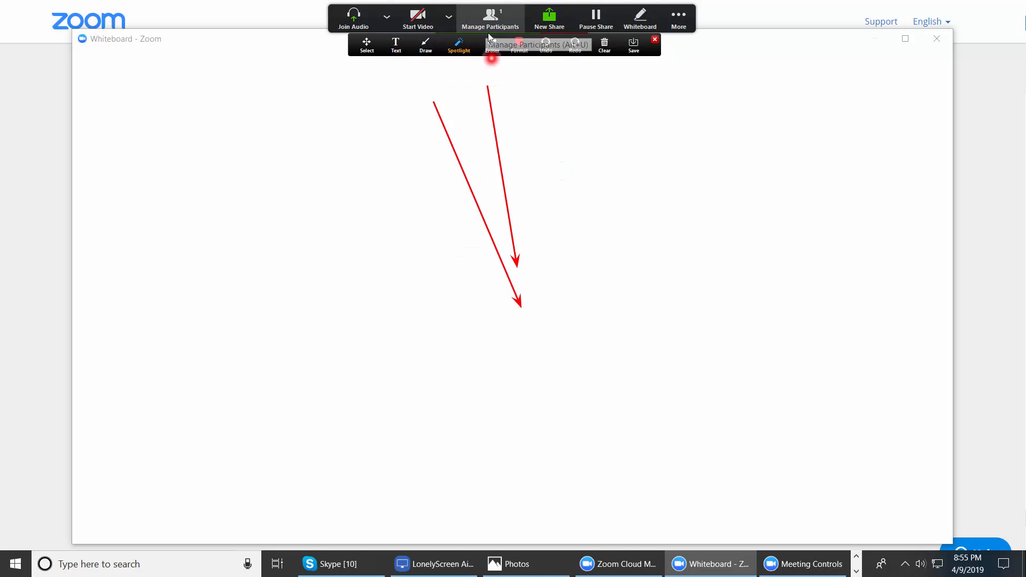
left_click(494, 41)
left_click(491, 97)
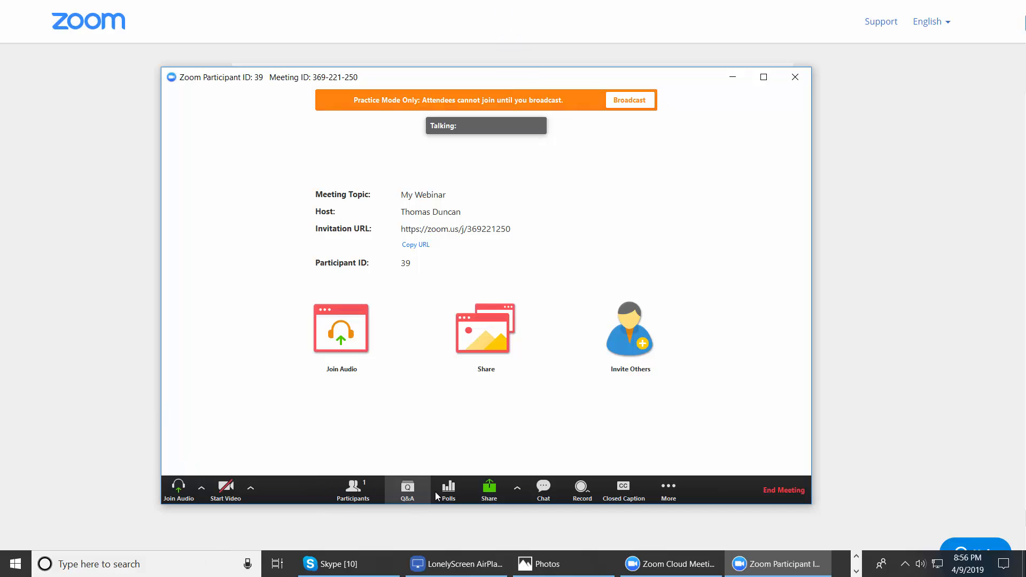
Open the additional options of the My Webinar practice session that contain the live streaming choices
left_click(668, 492)
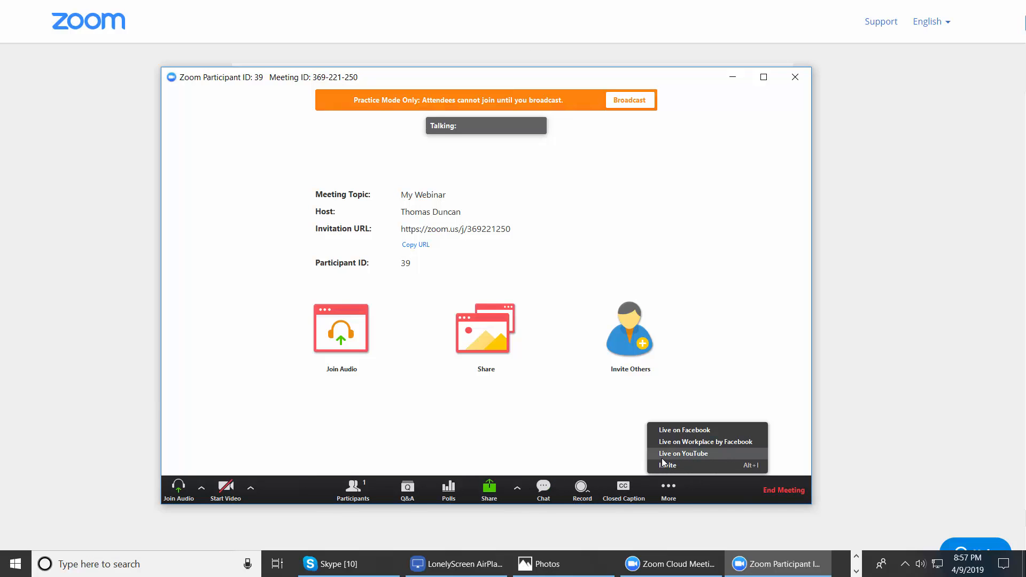